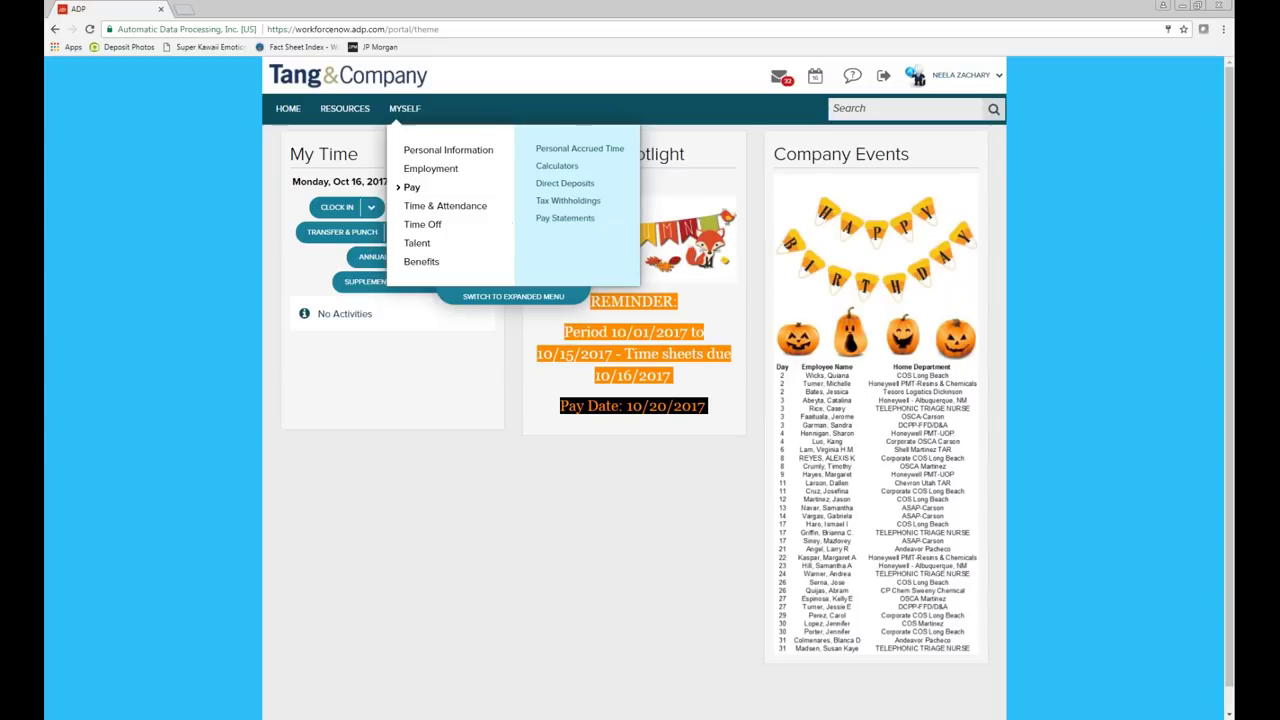
Step: Open My Timecard from the employee's own Time & Attendance pages
left_click(463, 212)
left_click(463, 212)
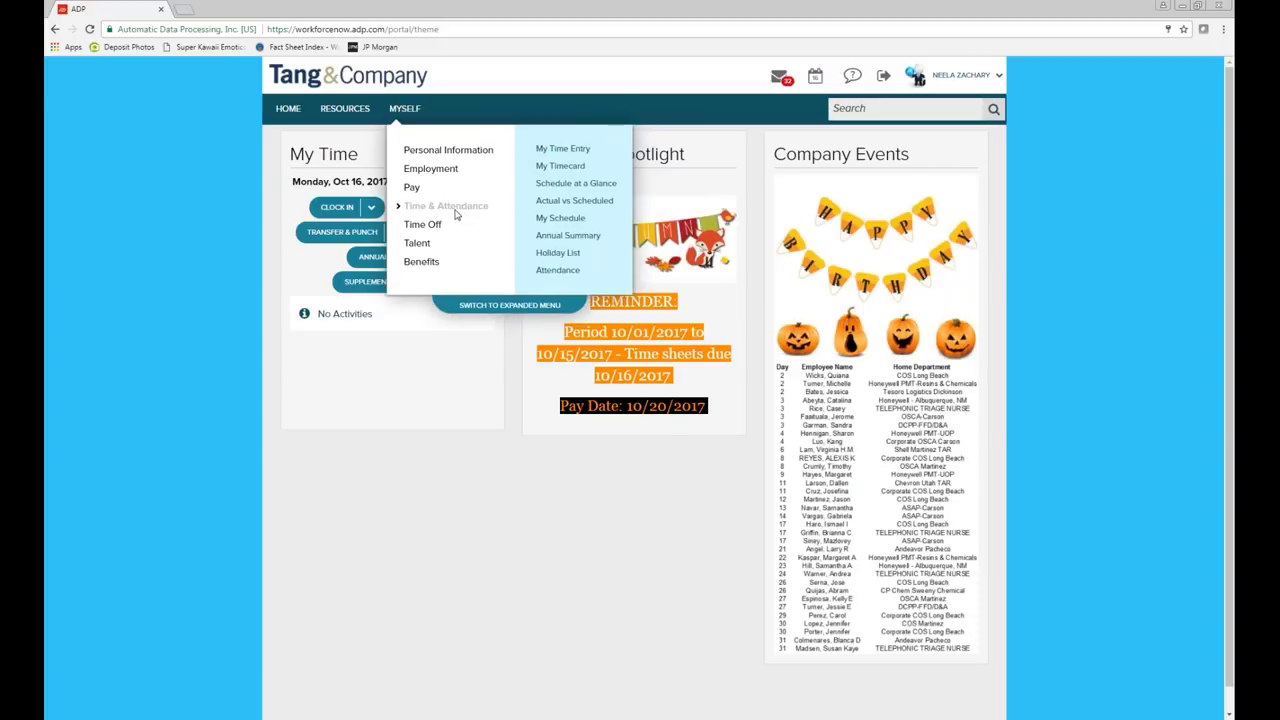
left_click(563, 168)
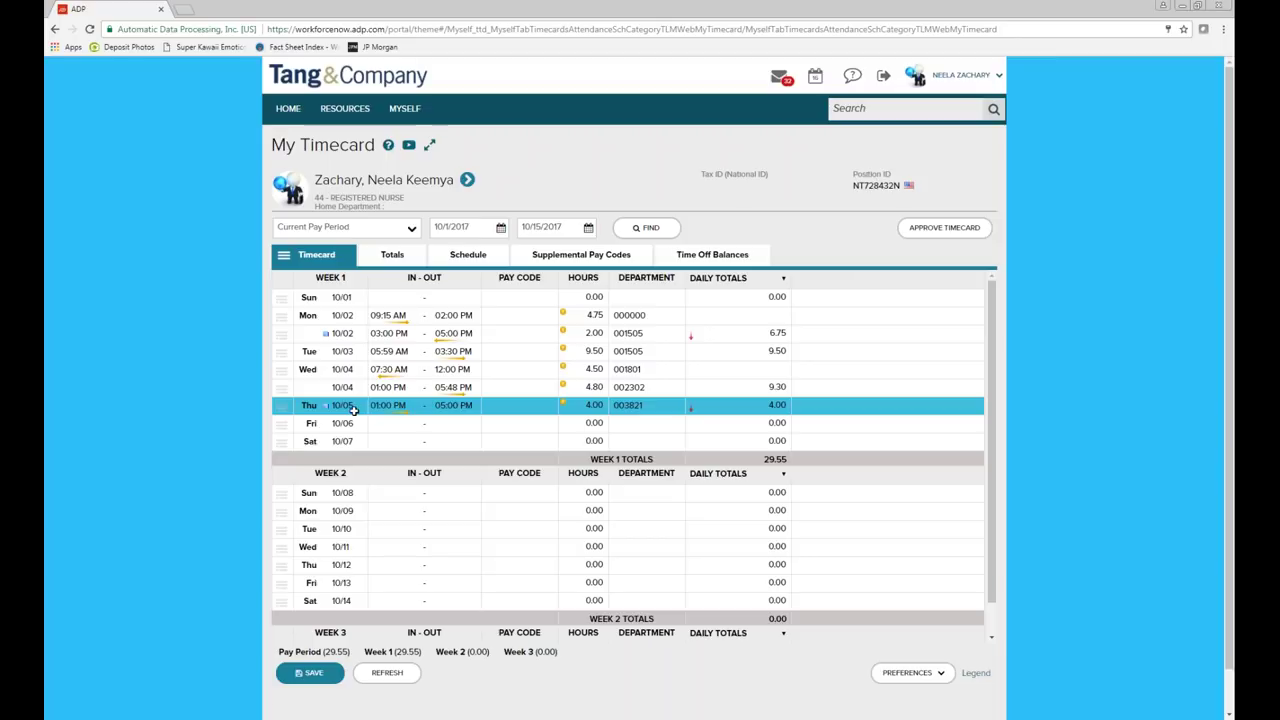
Step: Add a second row to Thursday 10/05 with time in 08:00 AM and time out 12:00 PM, and save the timecard
left_click(280, 413)
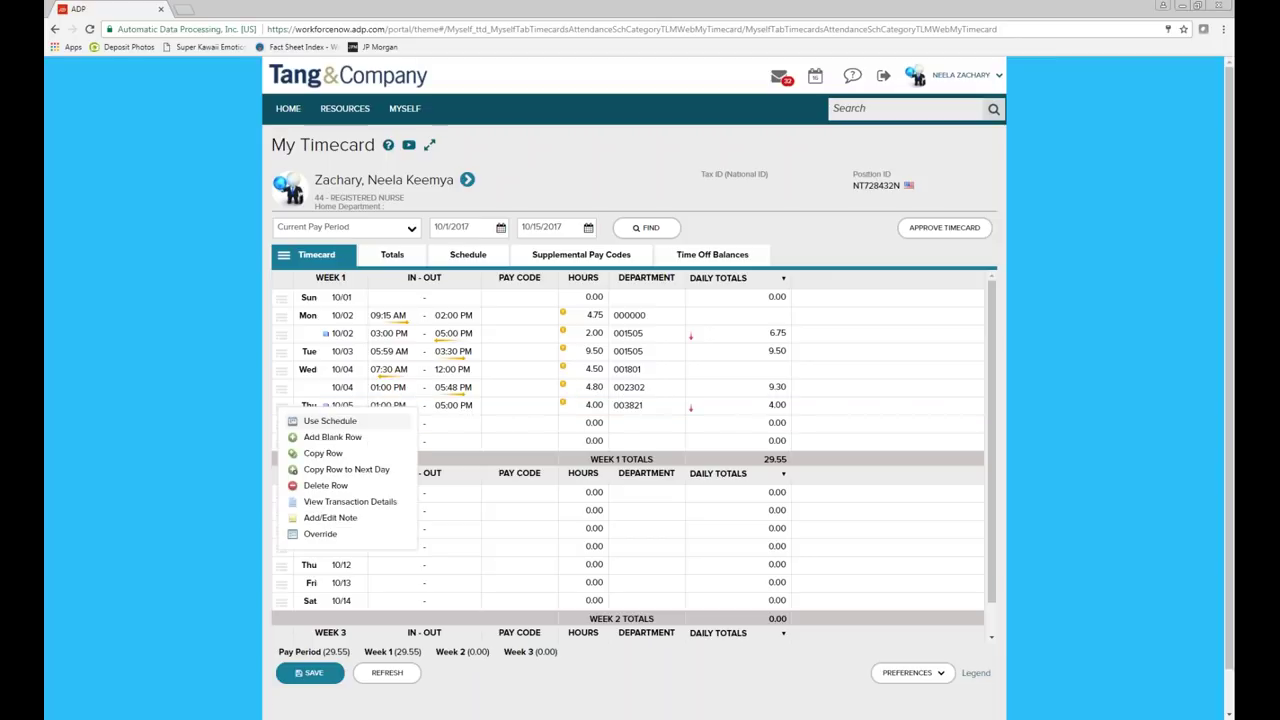
left_click(339, 439)
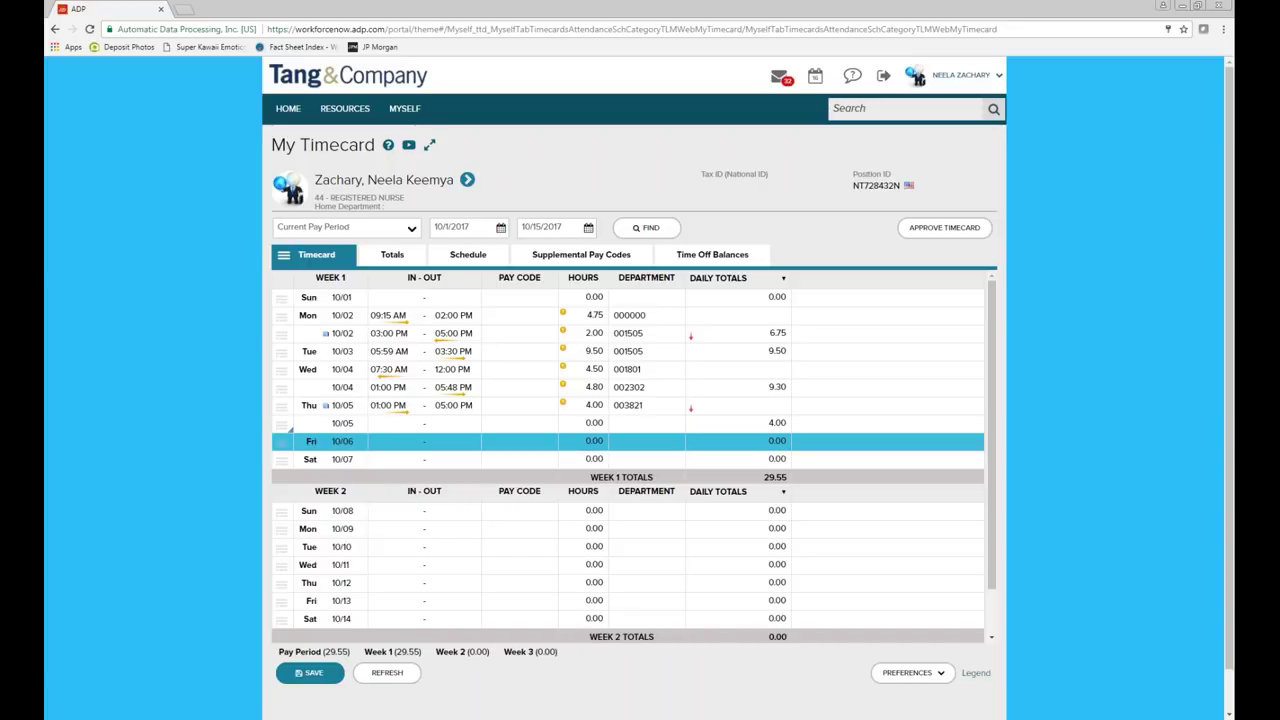
left_click(388, 423)
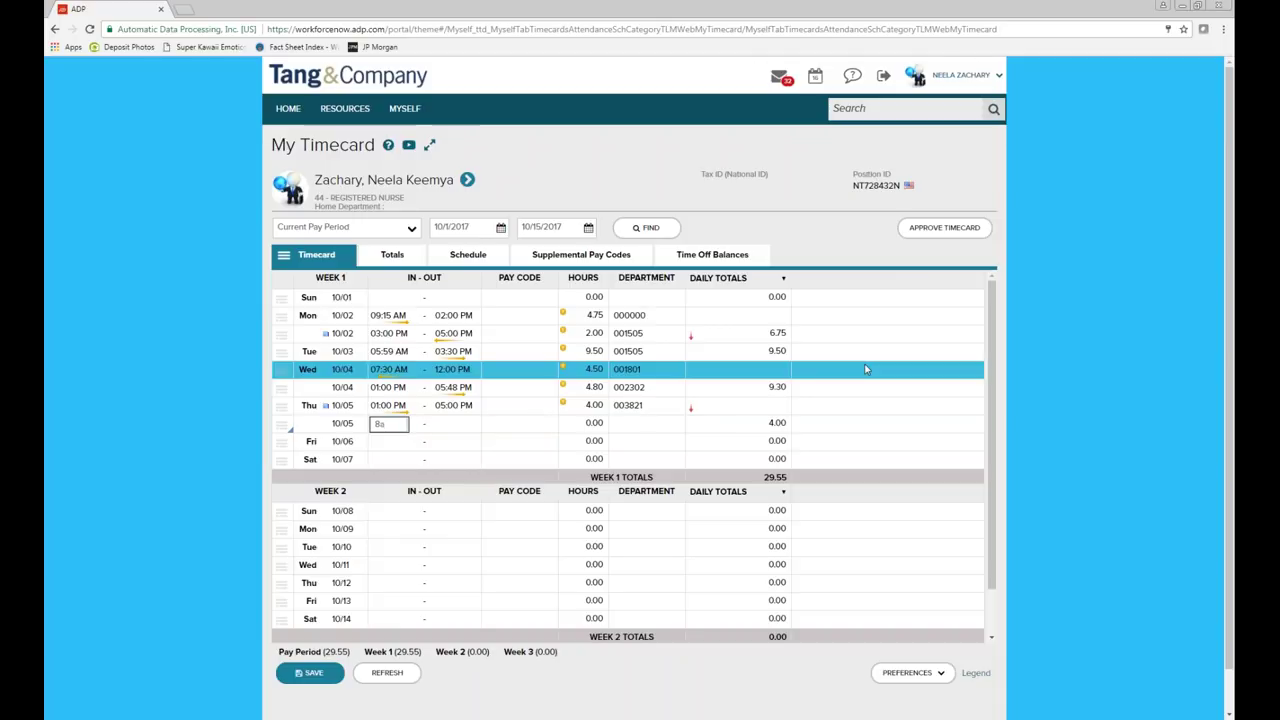
left_click(434, 425)
left_click(434, 425)
type("12")
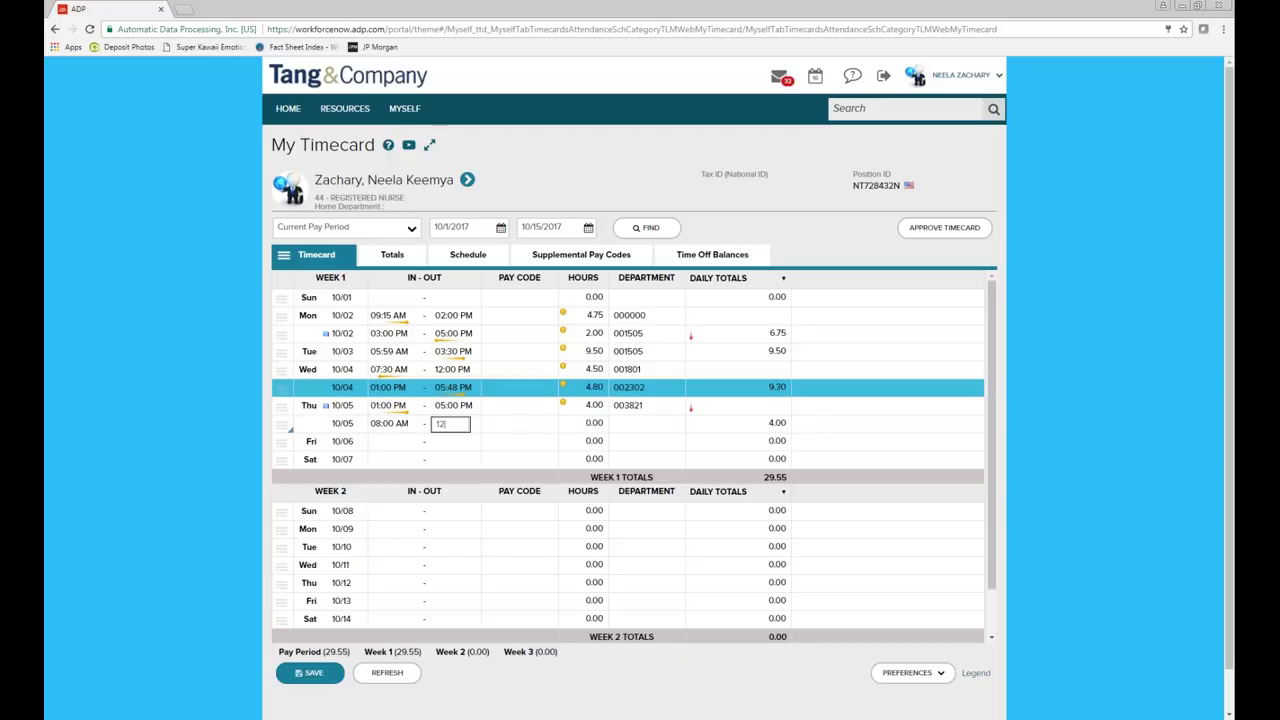
type("p")
key("Tab")
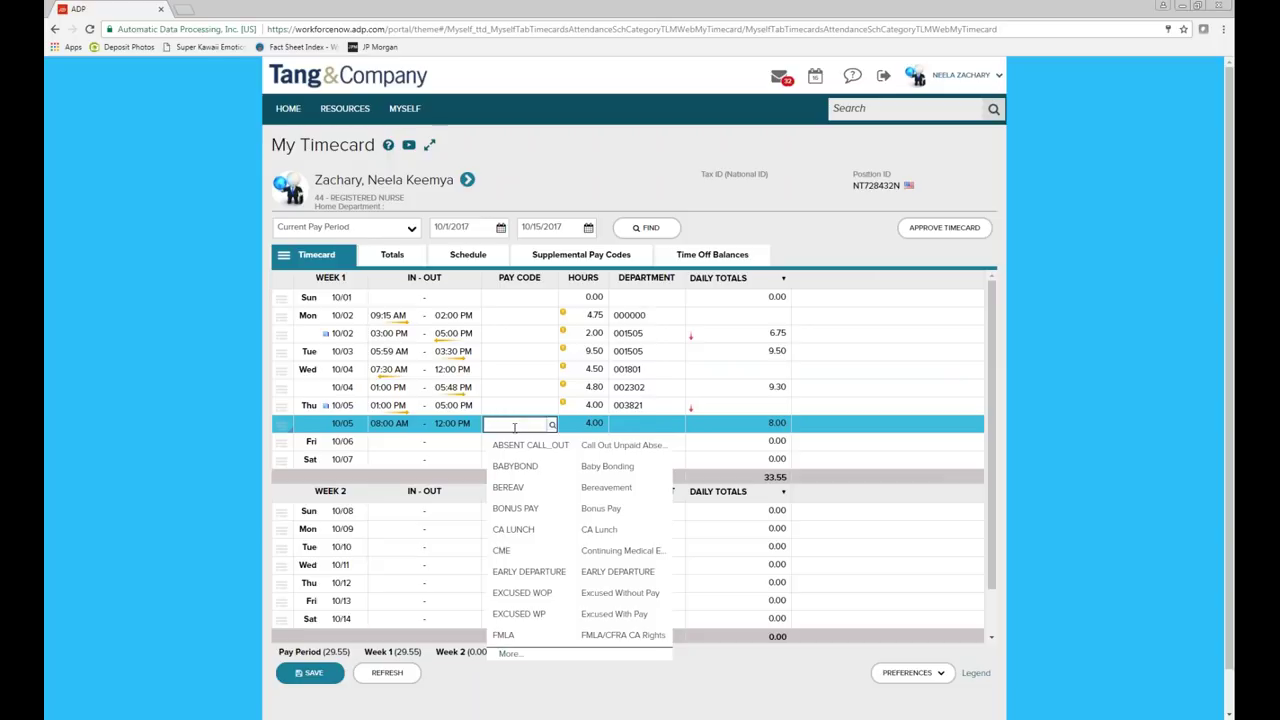
left_click(386, 426)
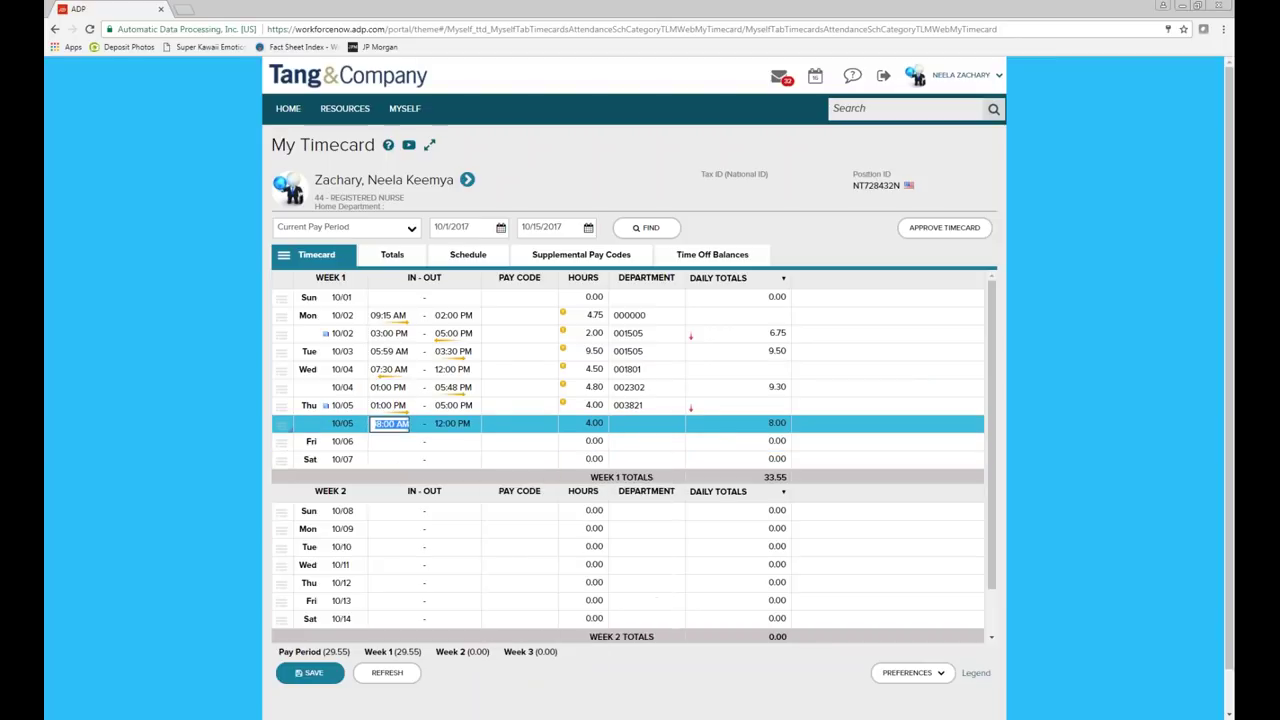
left_click(310, 672)
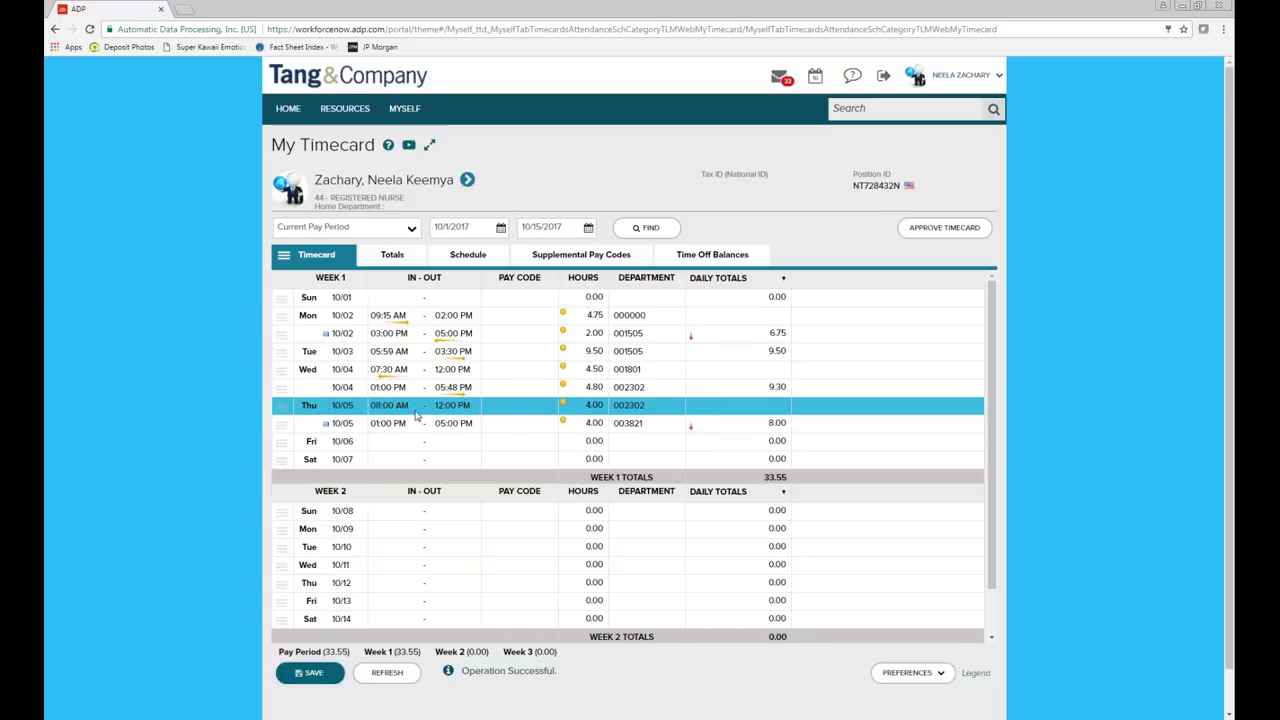
left_click(636, 405)
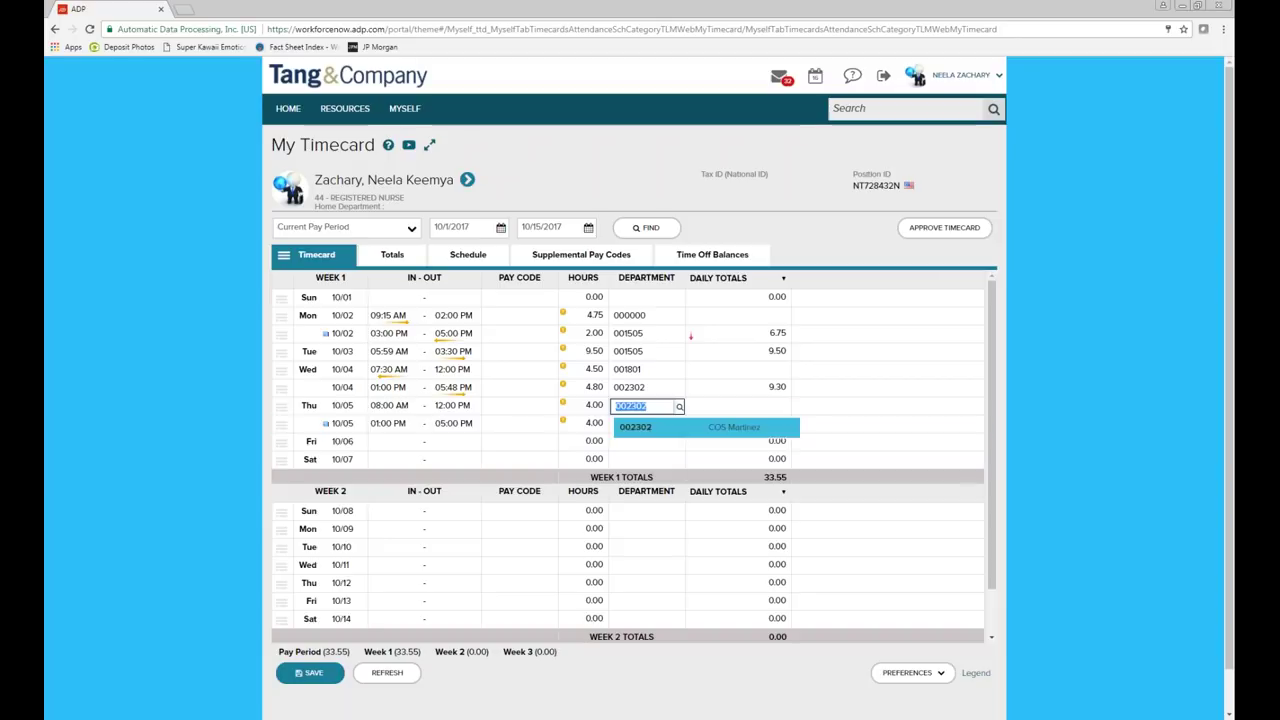
left_click(679, 409)
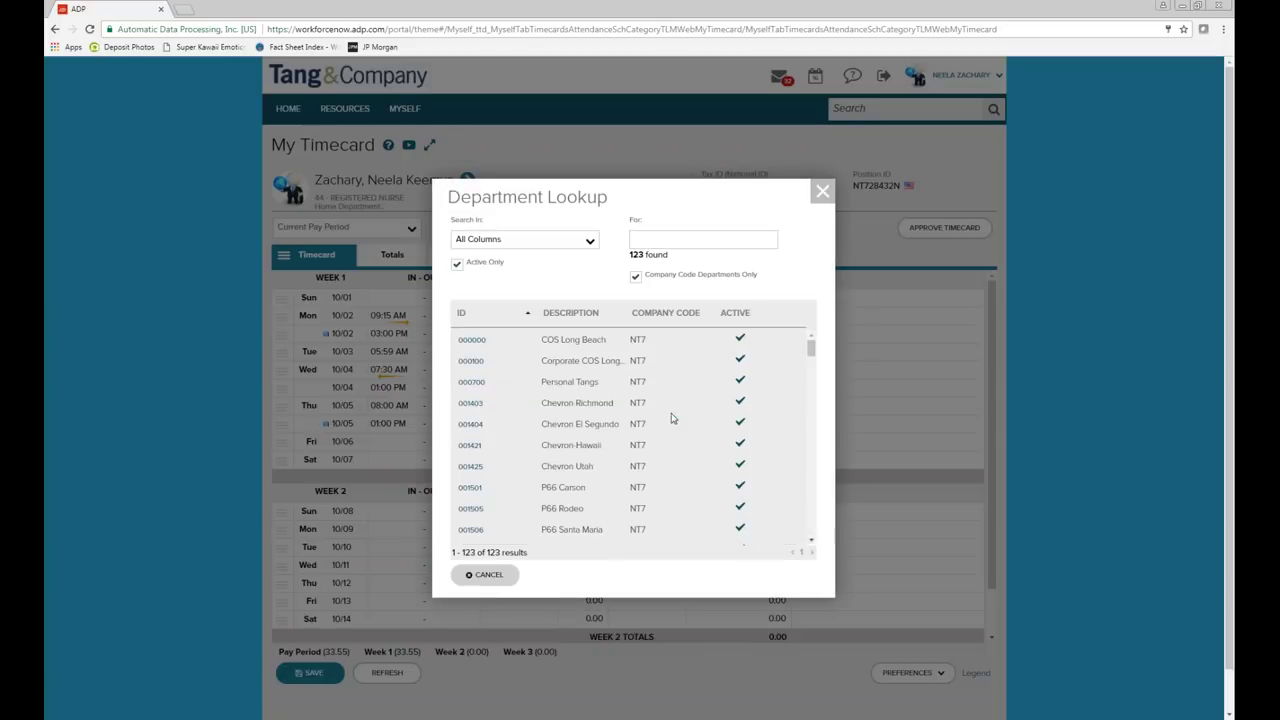
left_click(702, 239)
left_click(822, 191)
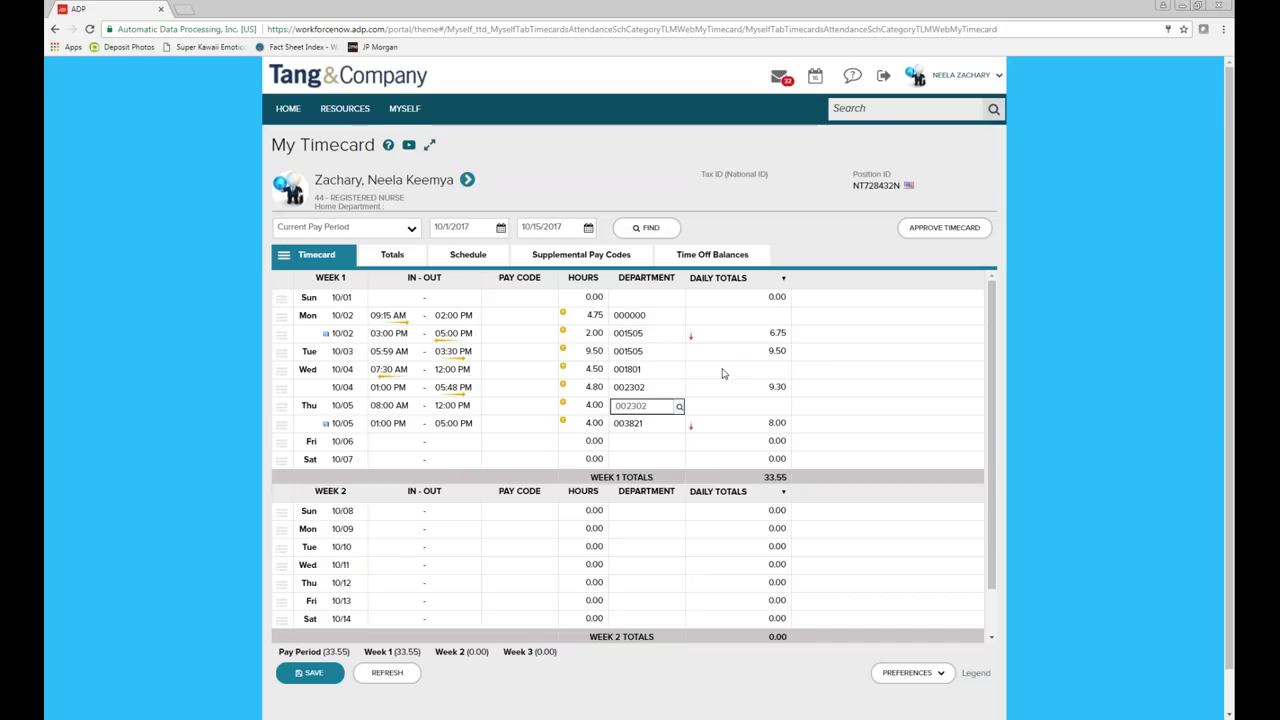
Step: Search the departments for "dia", assign department 002216 to the Thursday 10/05 morning row, and save the timecard
left_click(679, 409)
left_click(670, 240)
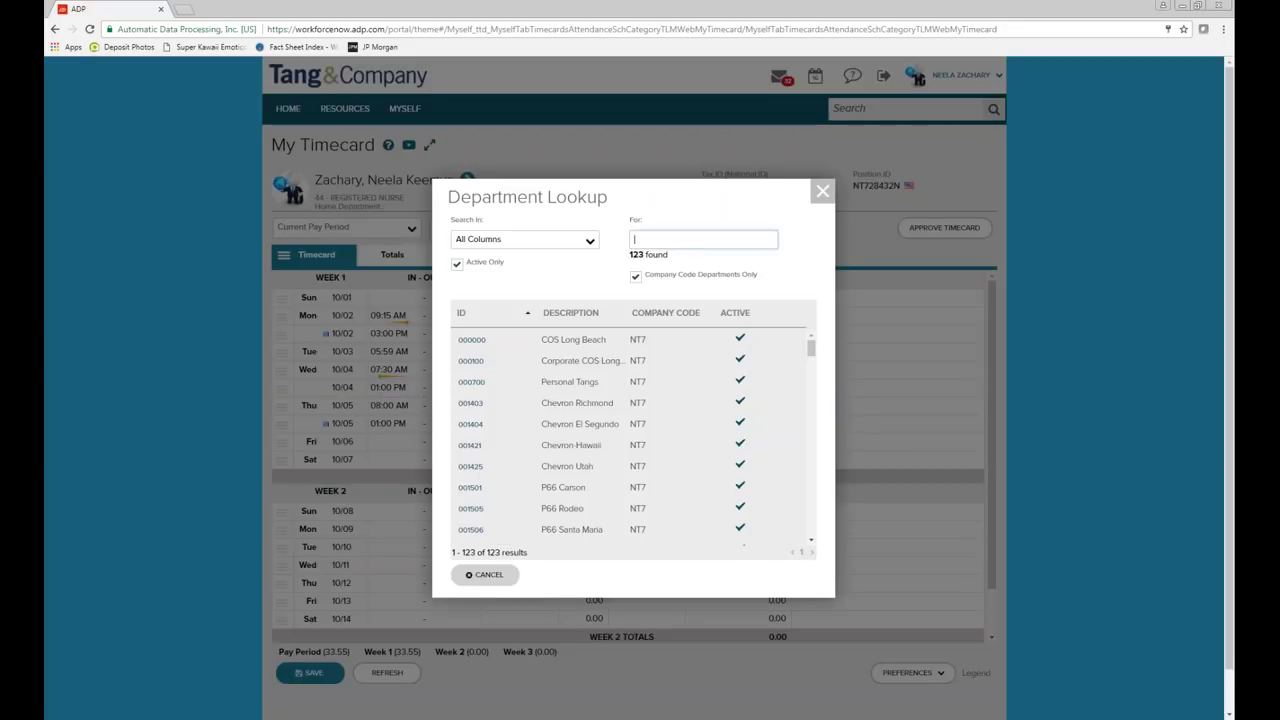
type("dia")
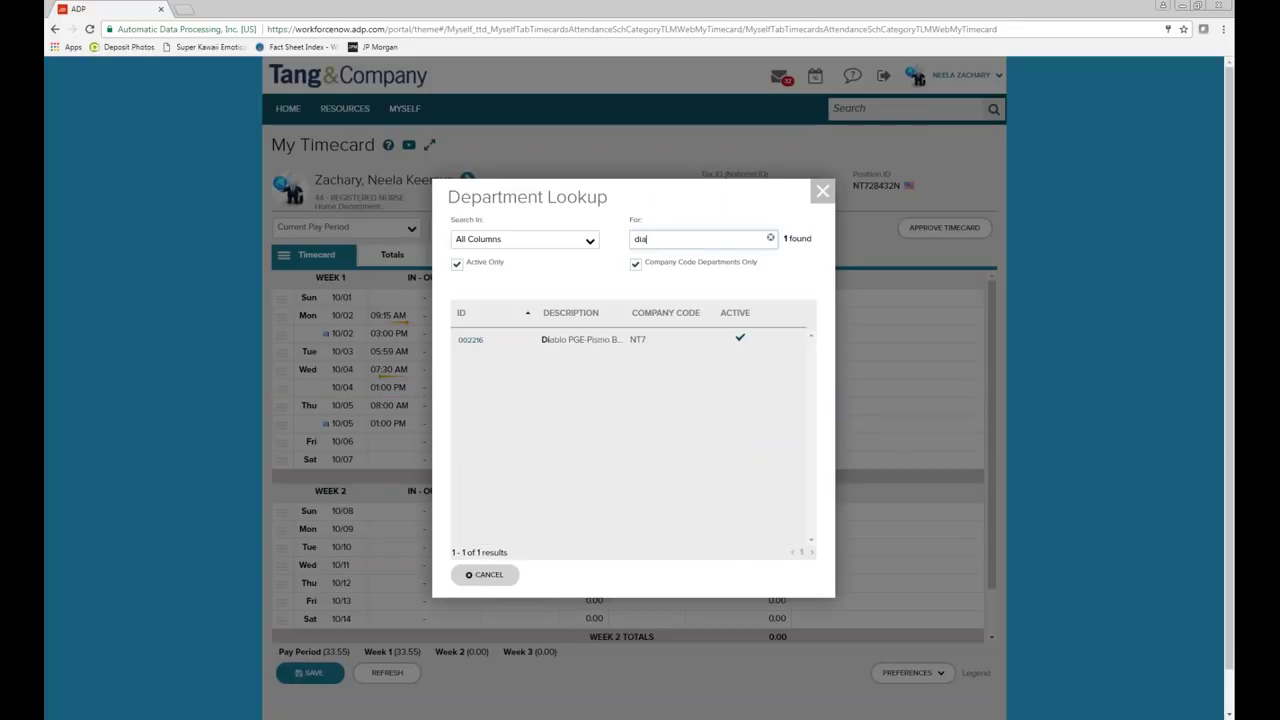
left_click(470, 341)
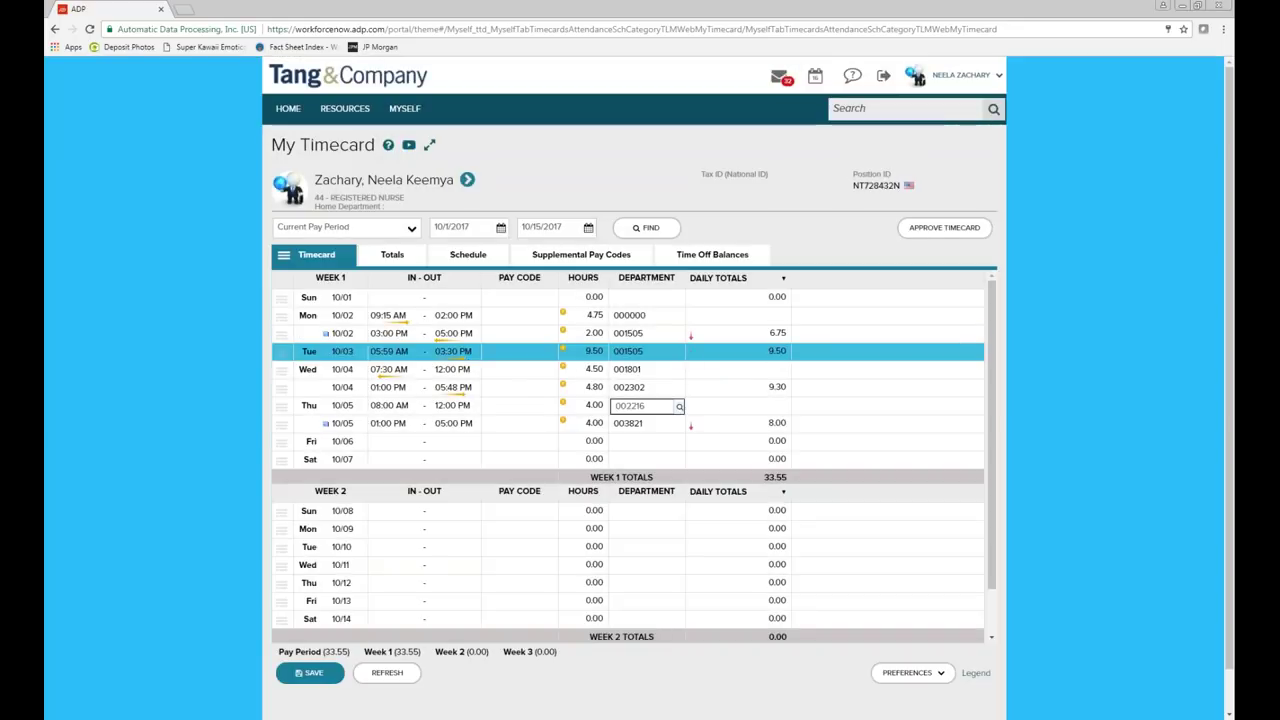
left_click(310, 675)
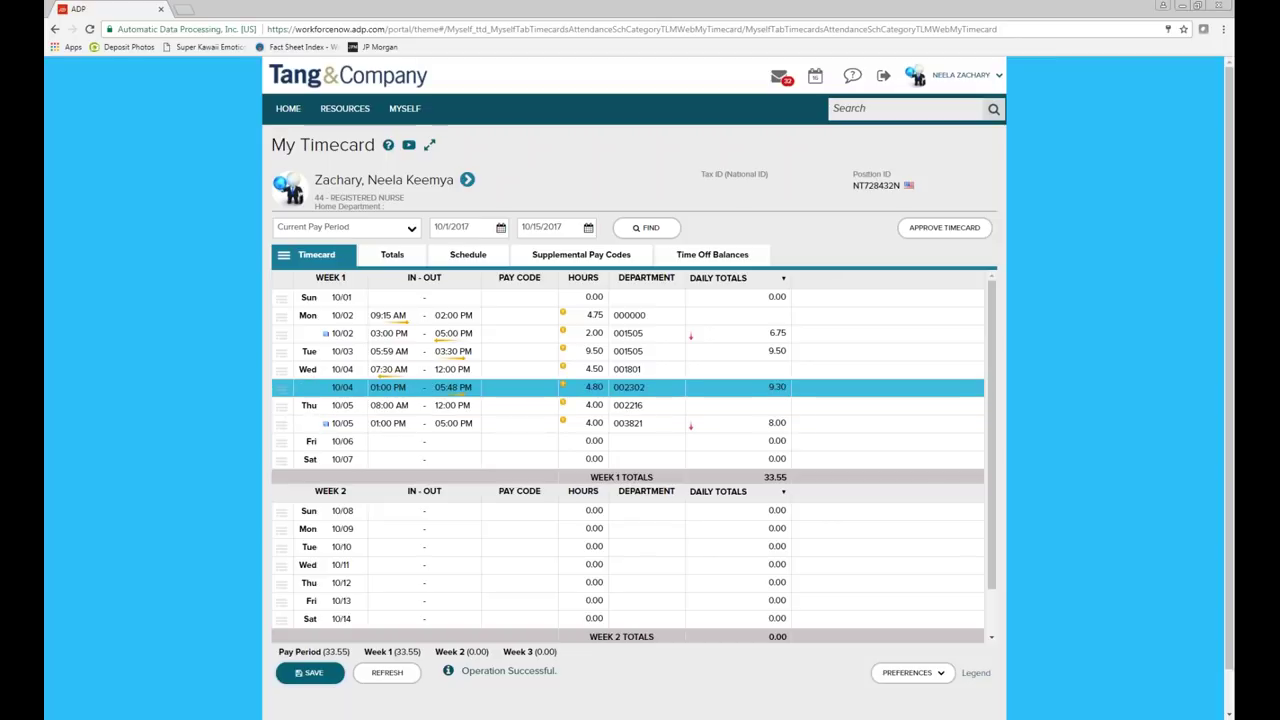
Step: Add a custom note about the time clock to the Thursday 10/05 morning row and save the timecard
left_click(281, 411)
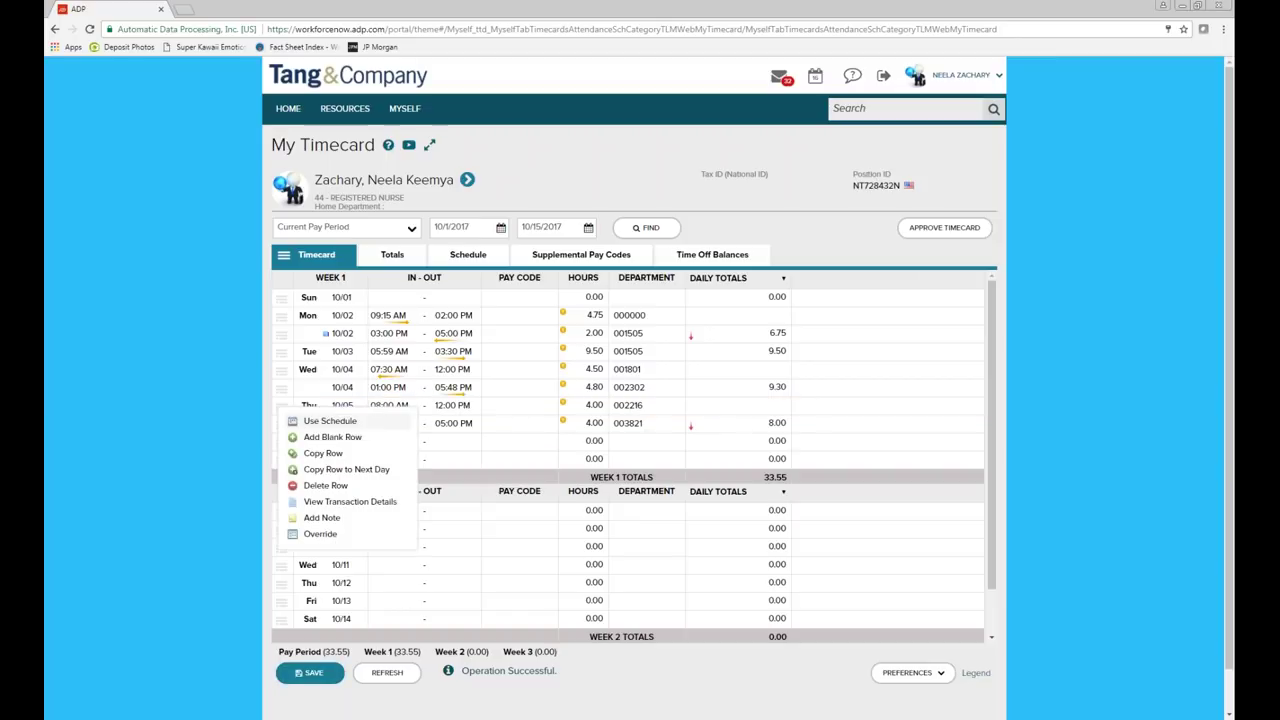
left_click(321, 518)
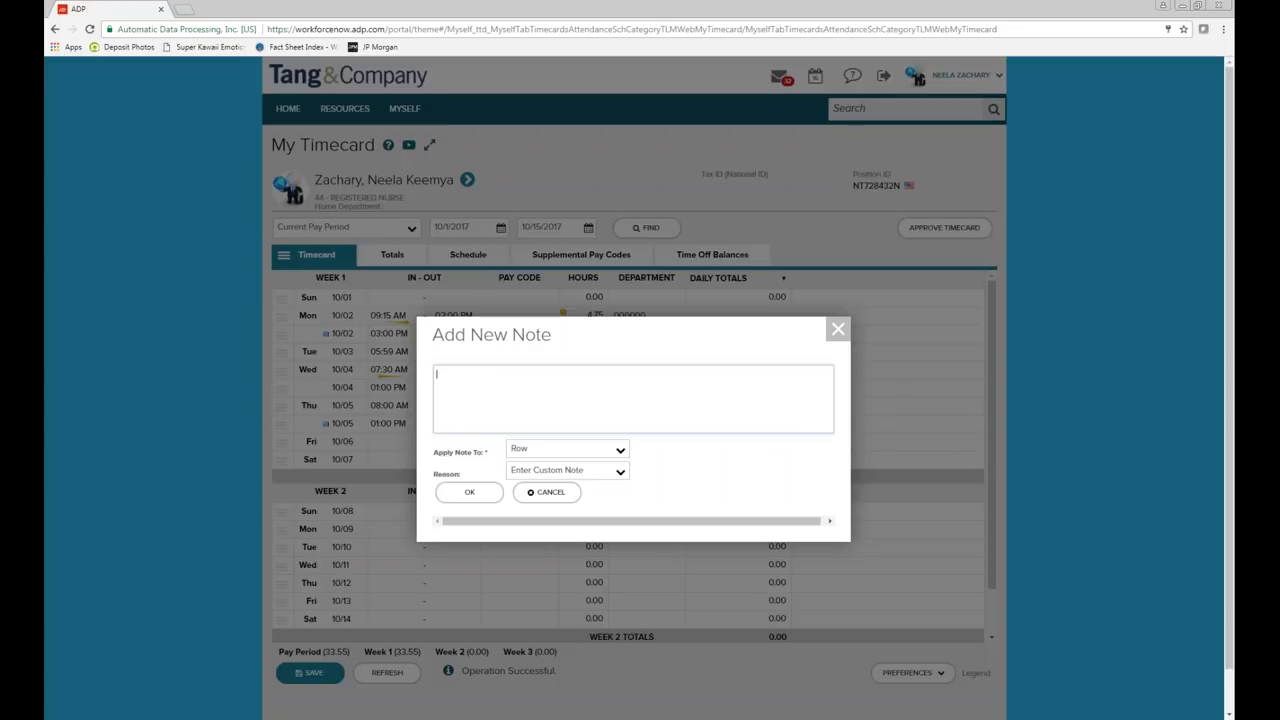
type("to time clock")
left_click(472, 491)
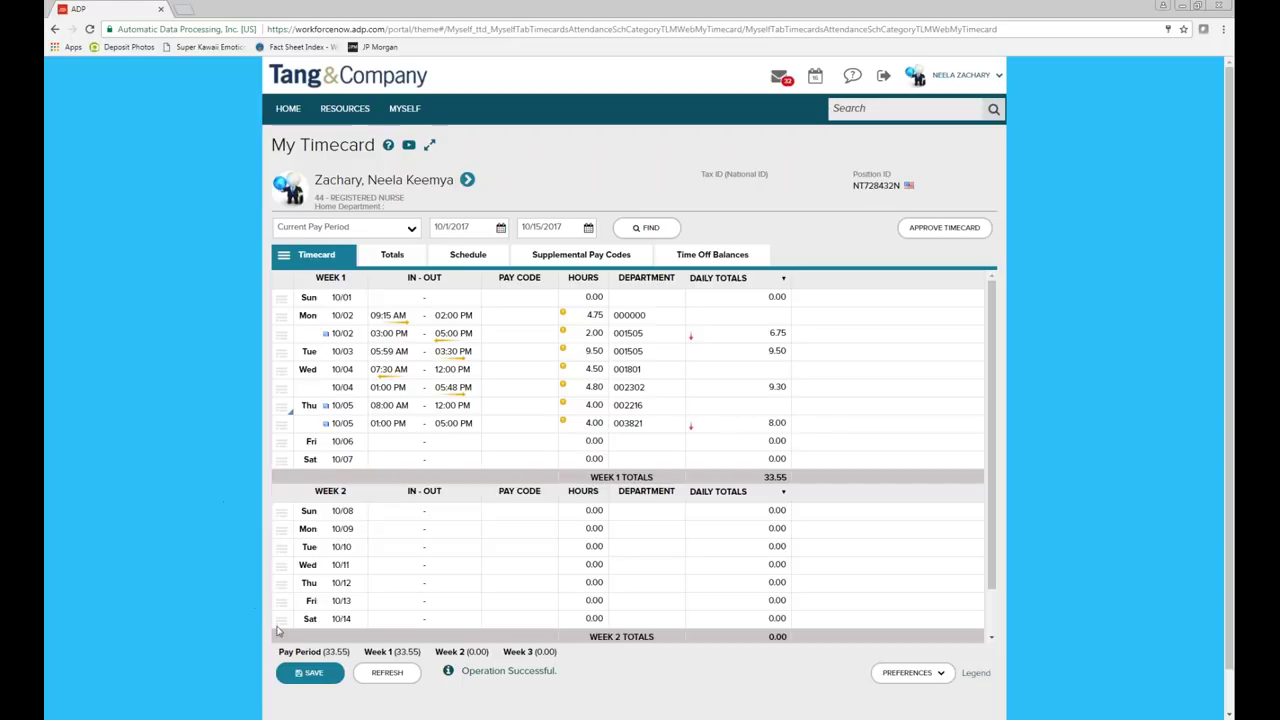
left_click(301, 674)
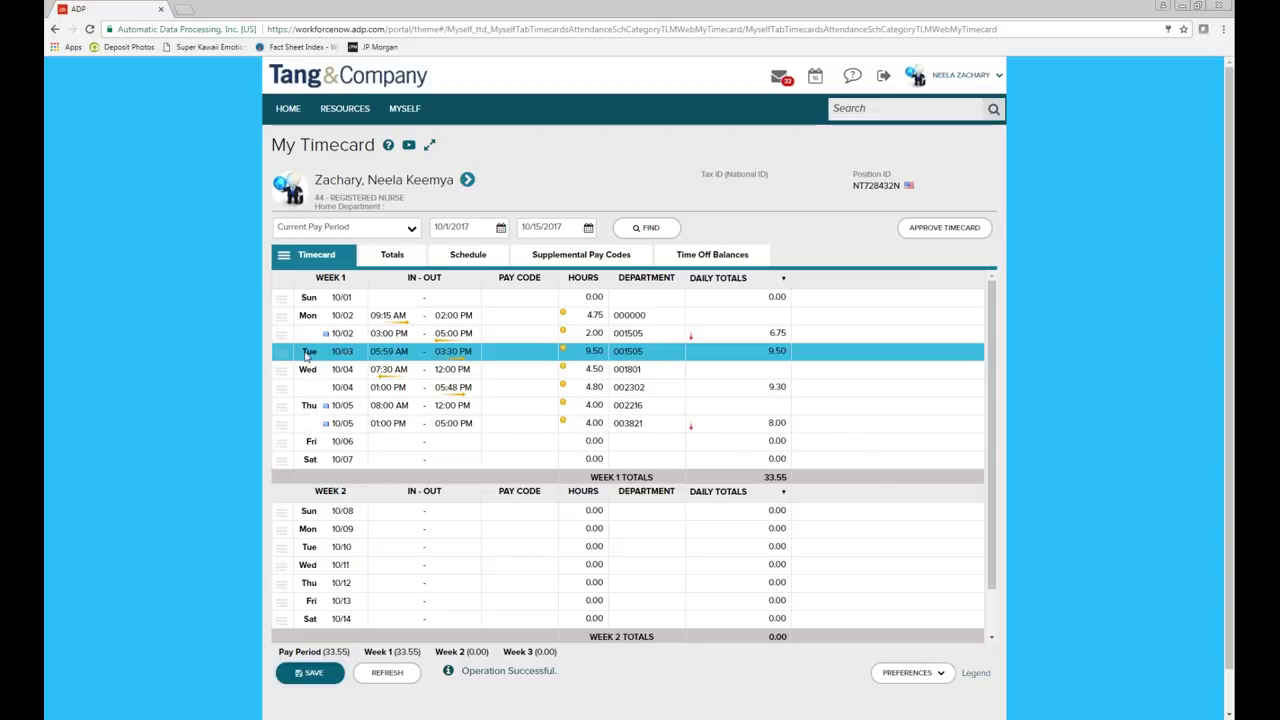
Step: Add a two-line note to the Tuesday 10/03 row: "No lunch due to short staff" and "OT due to DOT check-ups"
mouse_move(455, 351)
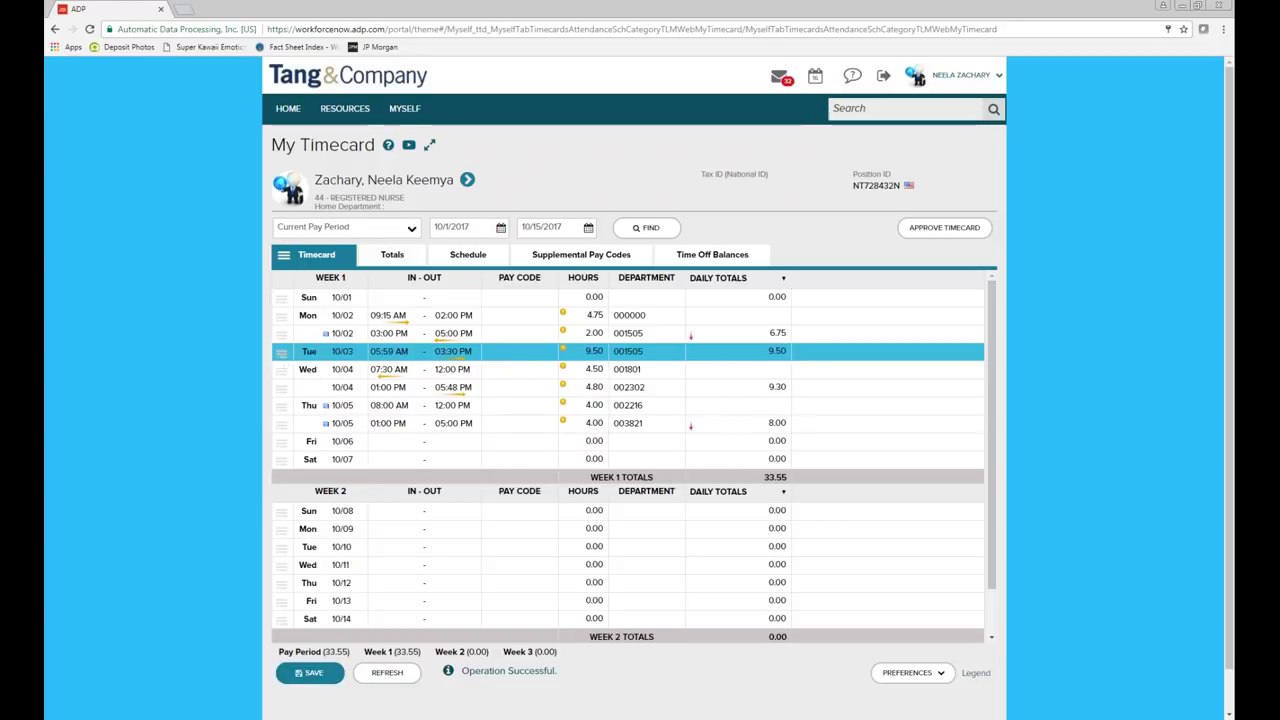
left_click(284, 356)
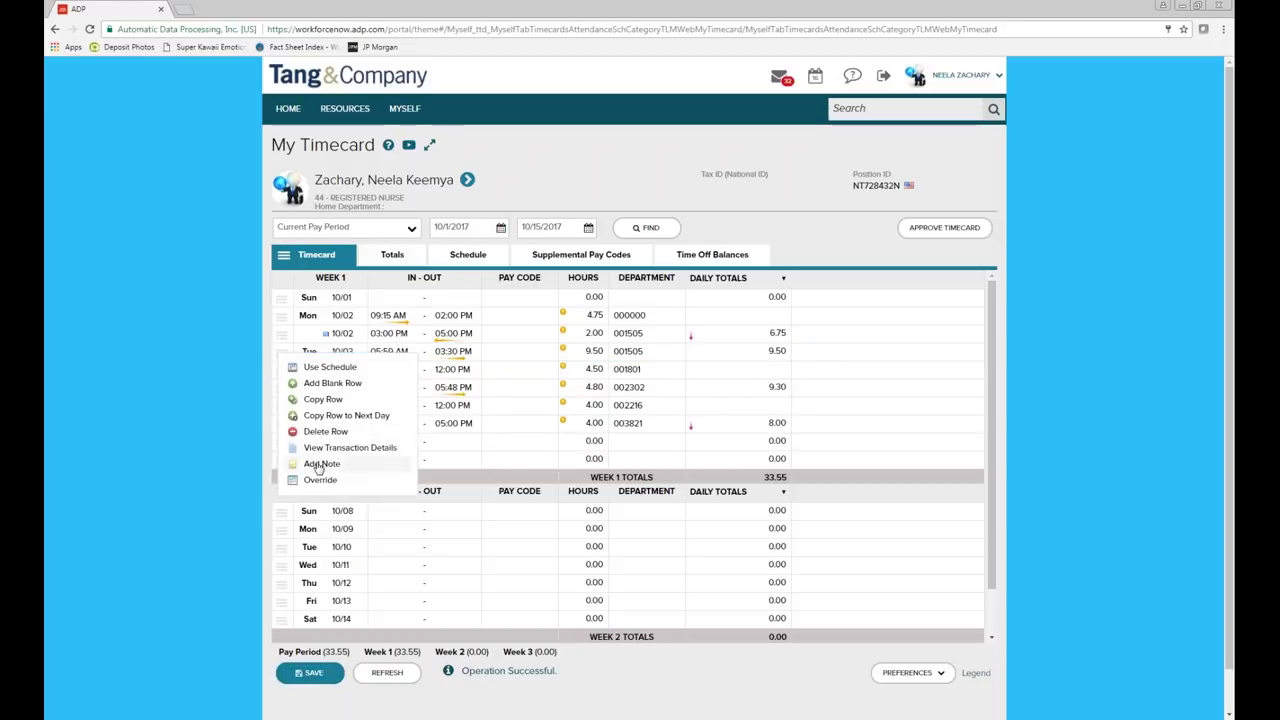
left_click(315, 463)
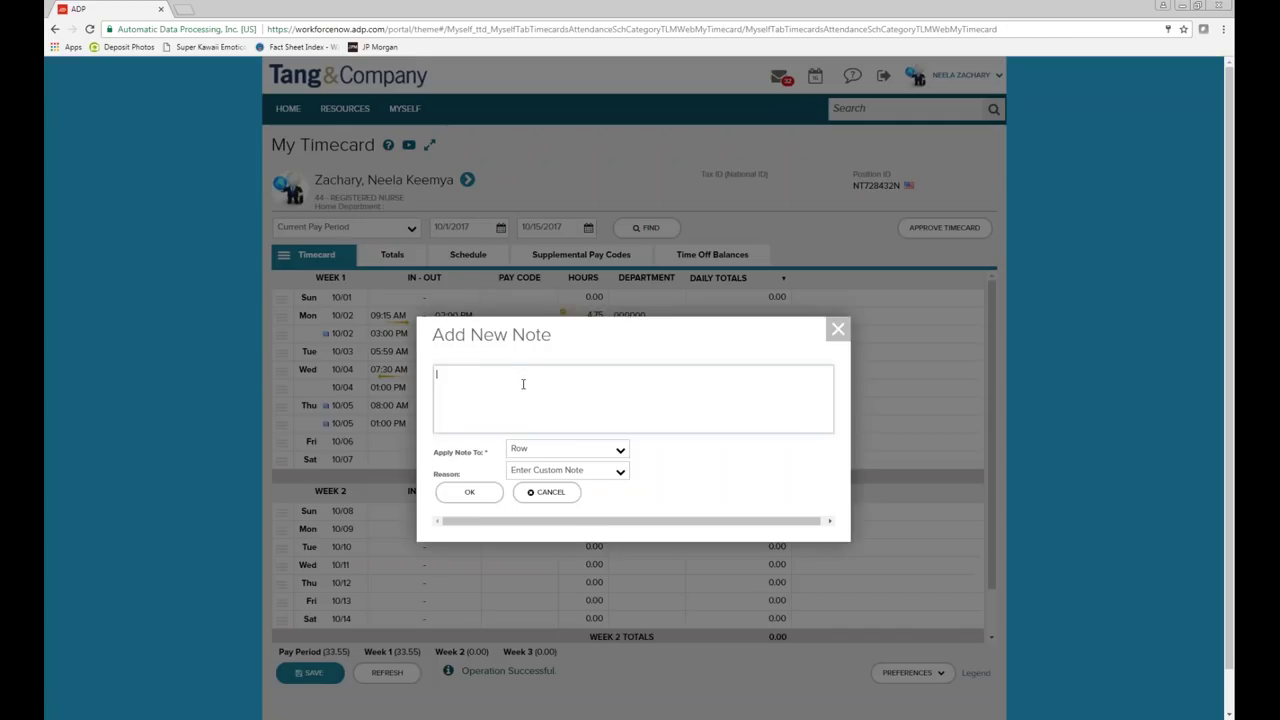
type("No lunch due to short sta")
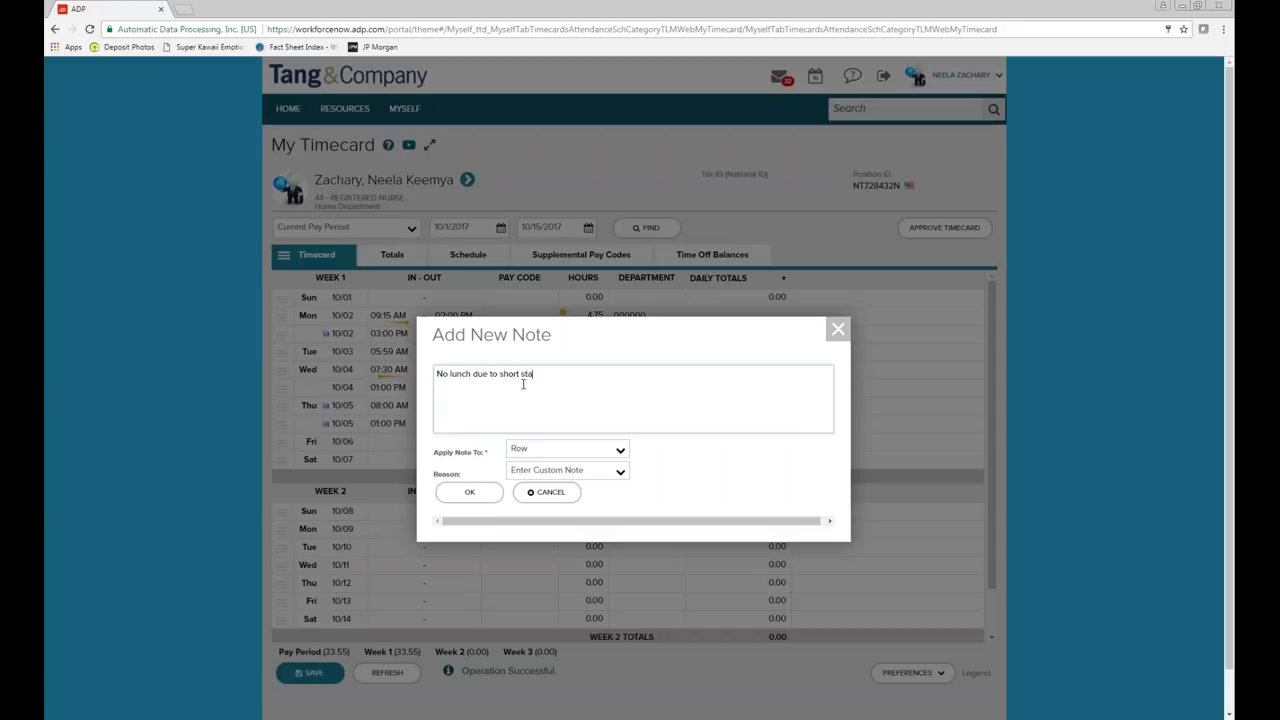
type("ff OT due to DOT")
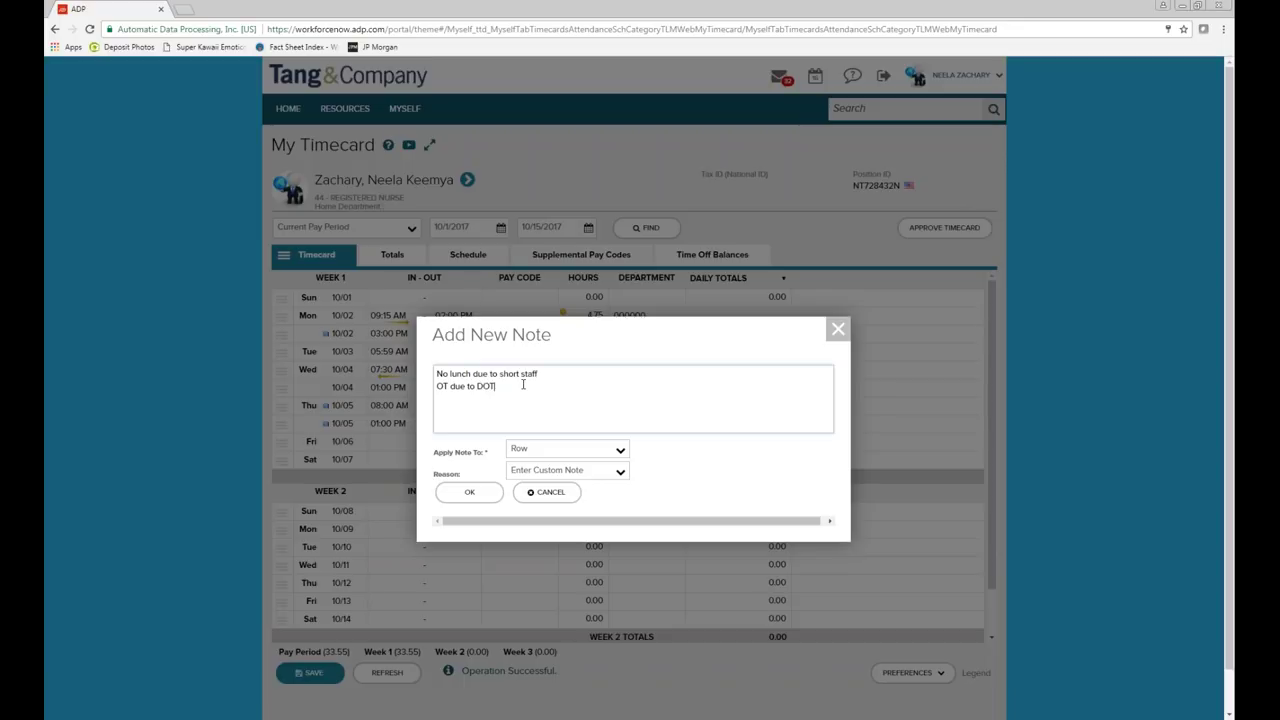
type("check-ups")
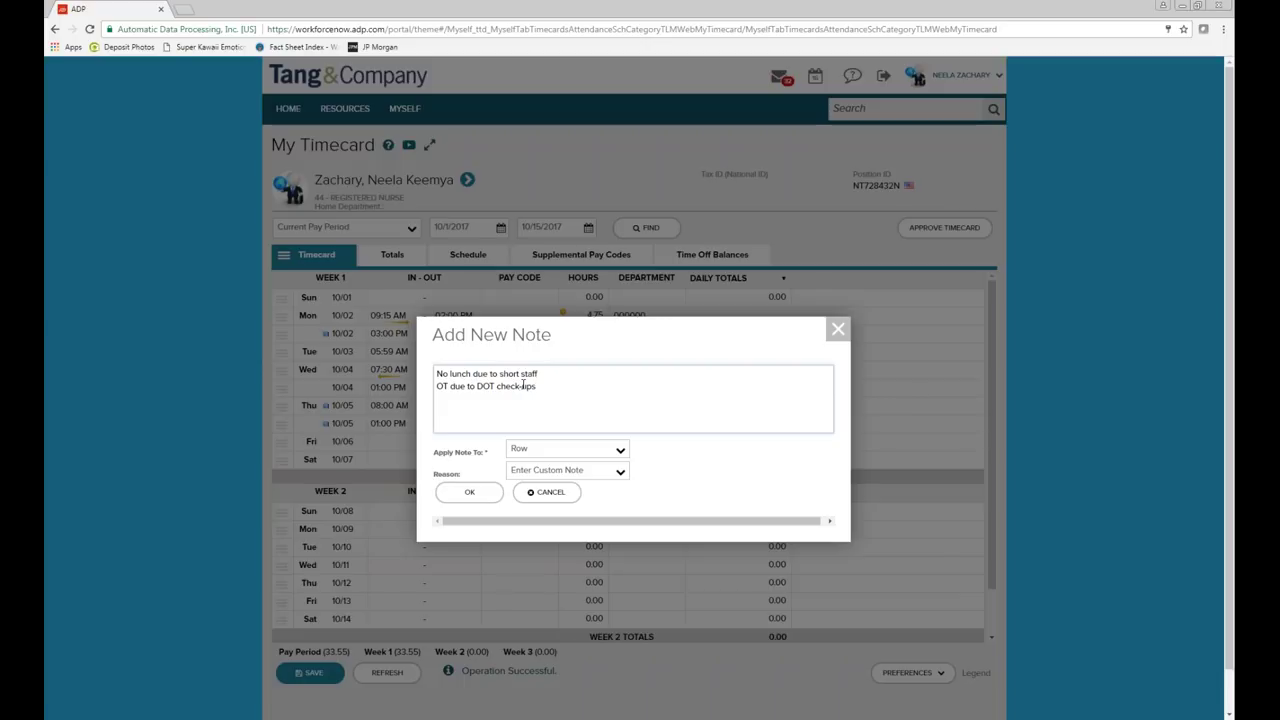
left_click(465, 492)
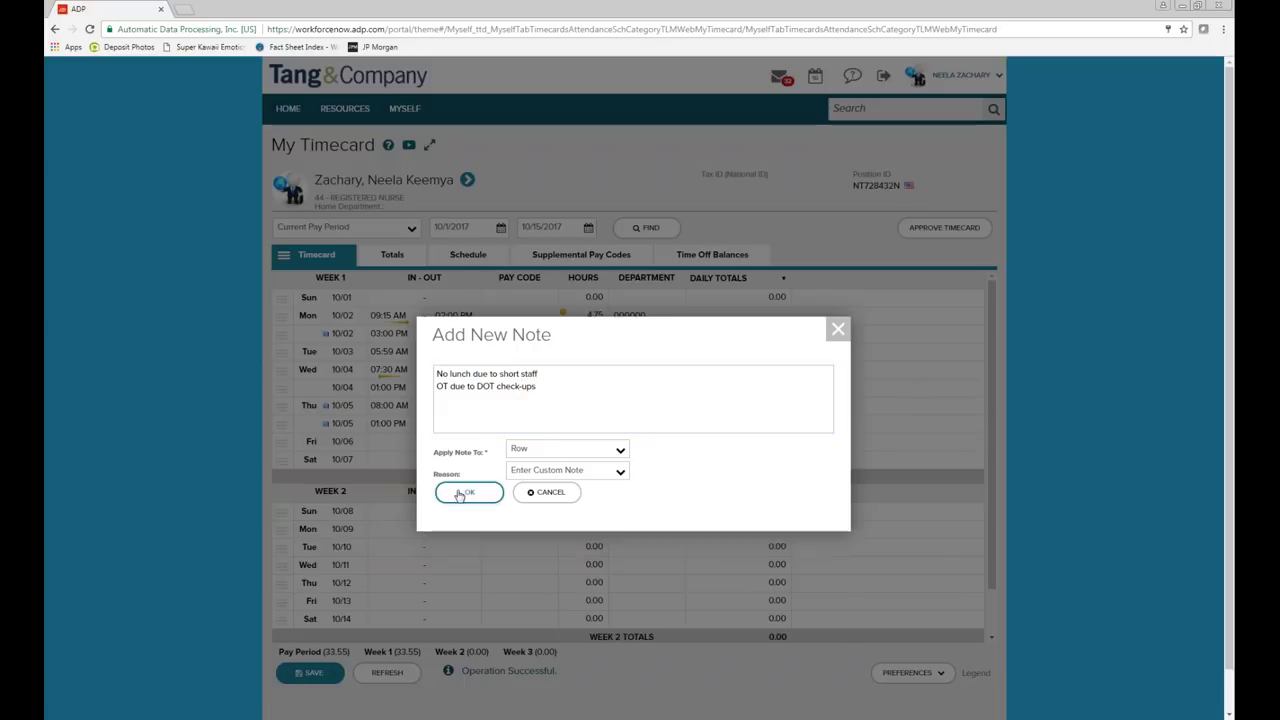
Step: Review the note and approval flag on the Tuesday 10/03 row and save the timecard
left_click(328, 355)
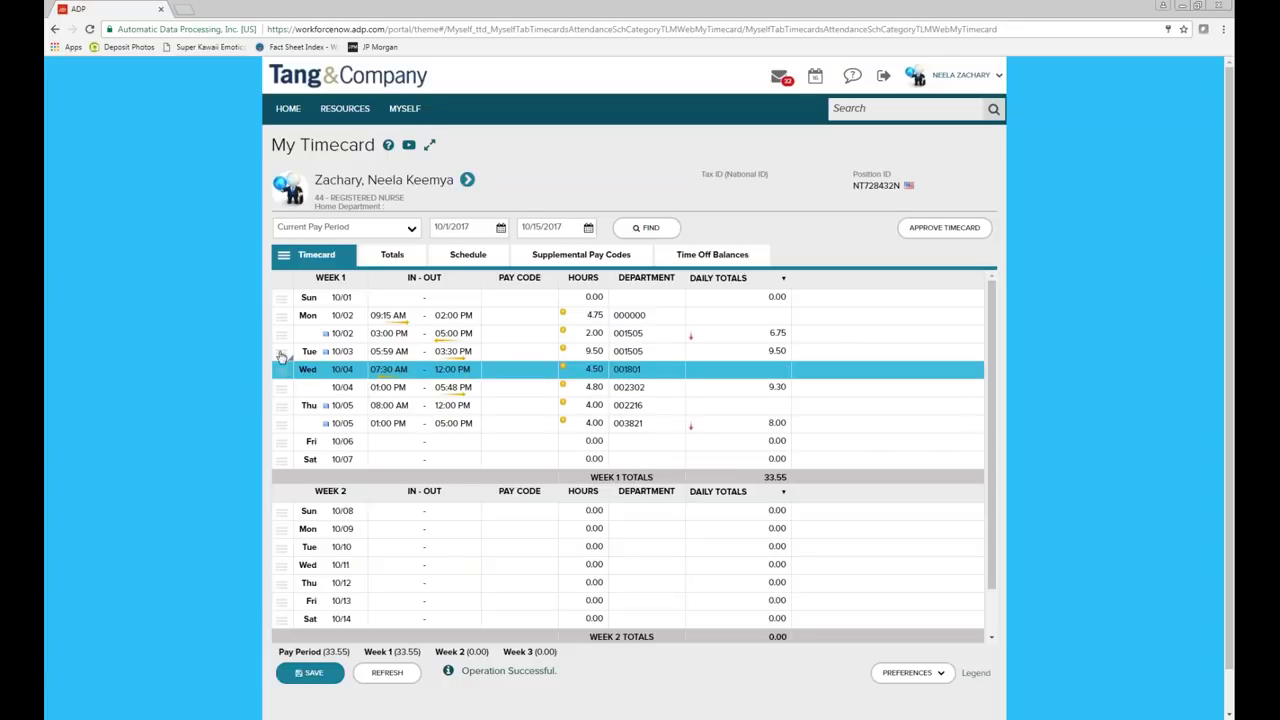
mouse_move(328, 355)
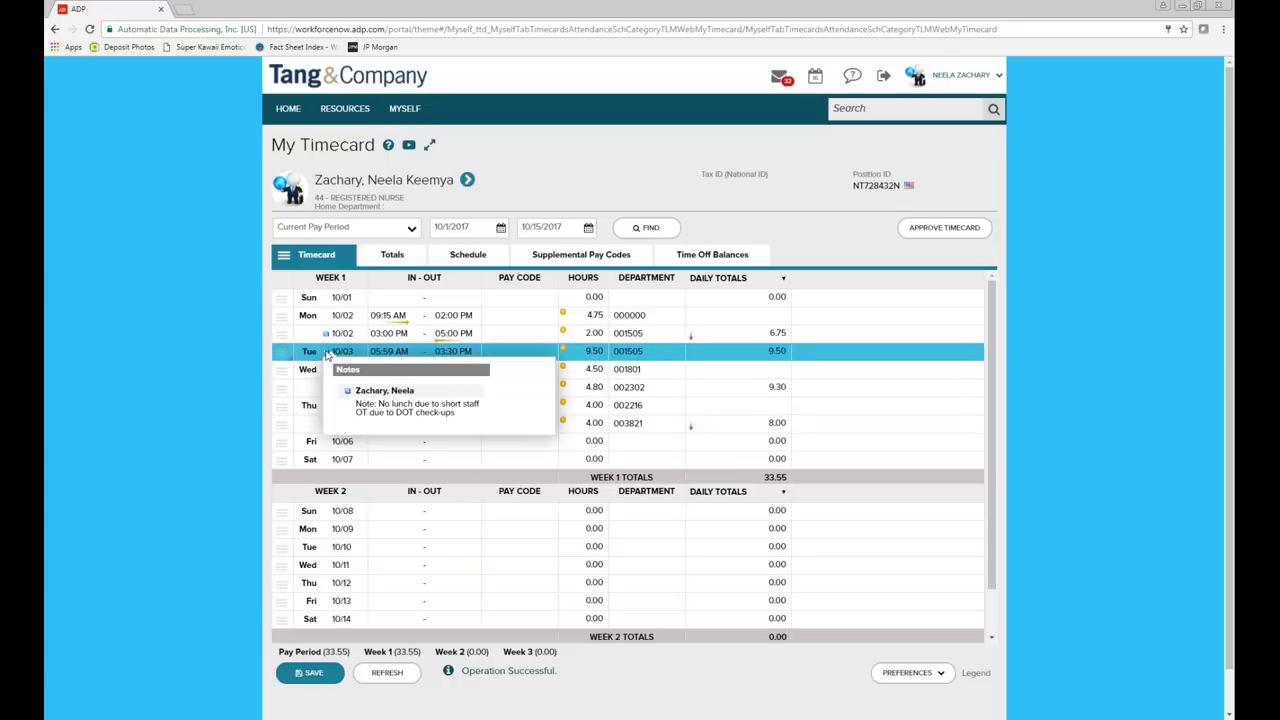
left_click(1068, 370)
left_click(645, 356)
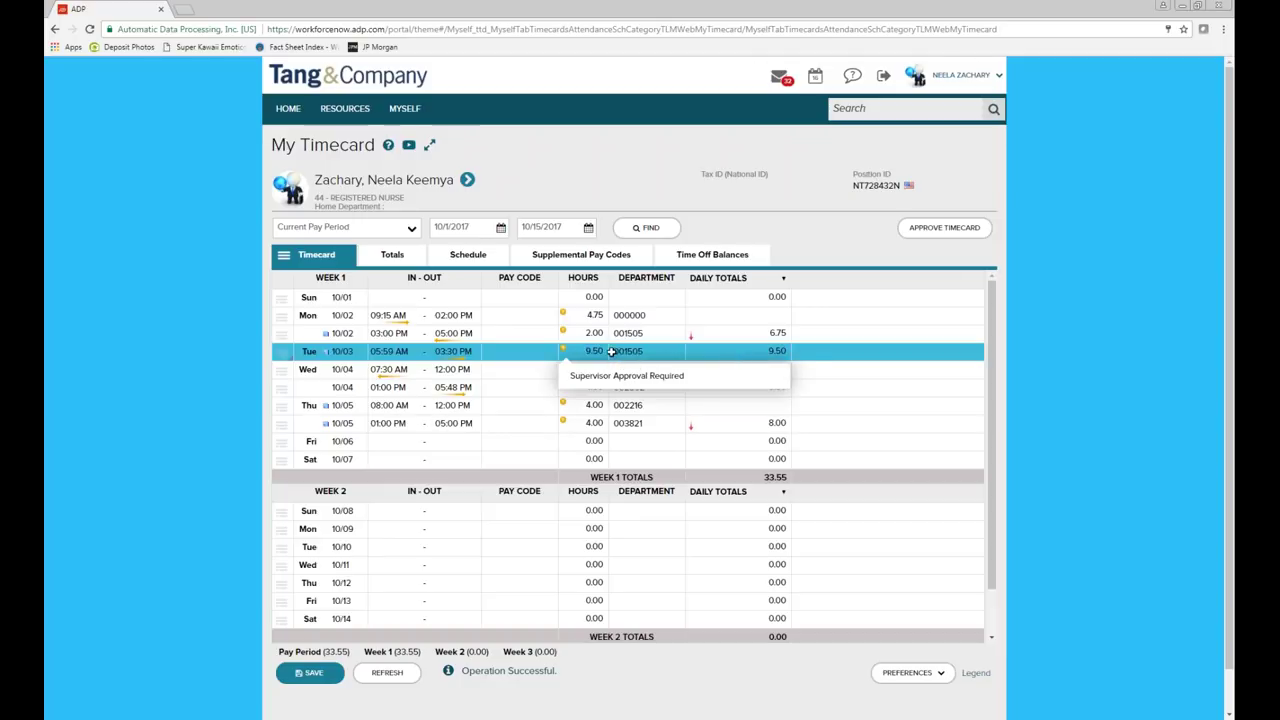
left_click(352, 335)
left_click(362, 351)
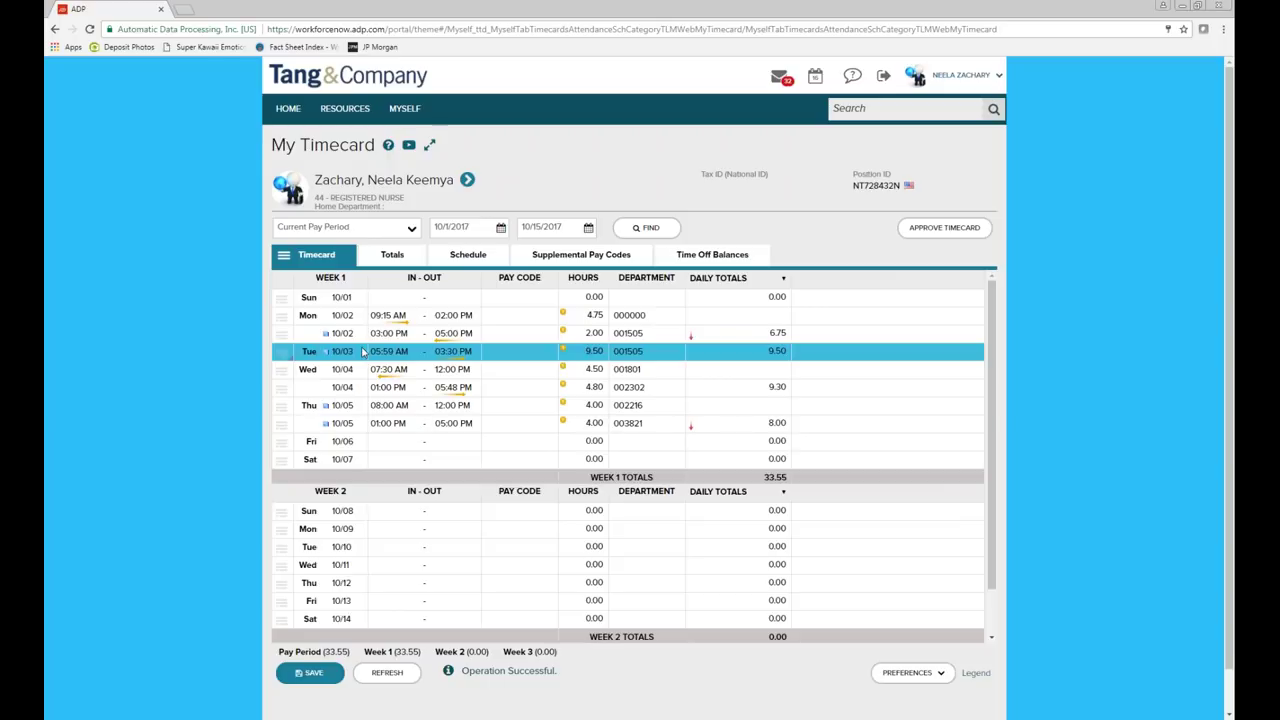
left_click(318, 678)
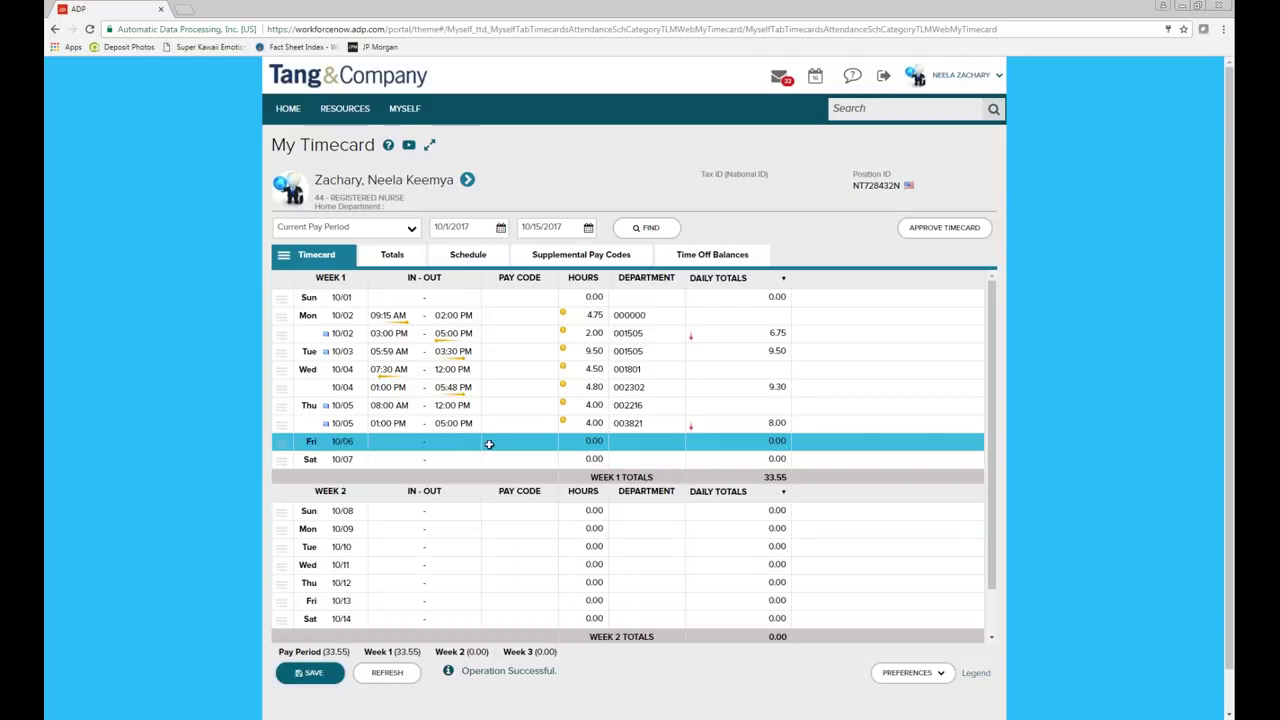
Step: Enter time in 8:00 AM and time out 4:00 PM for Friday 10/06
left_click(385, 441)
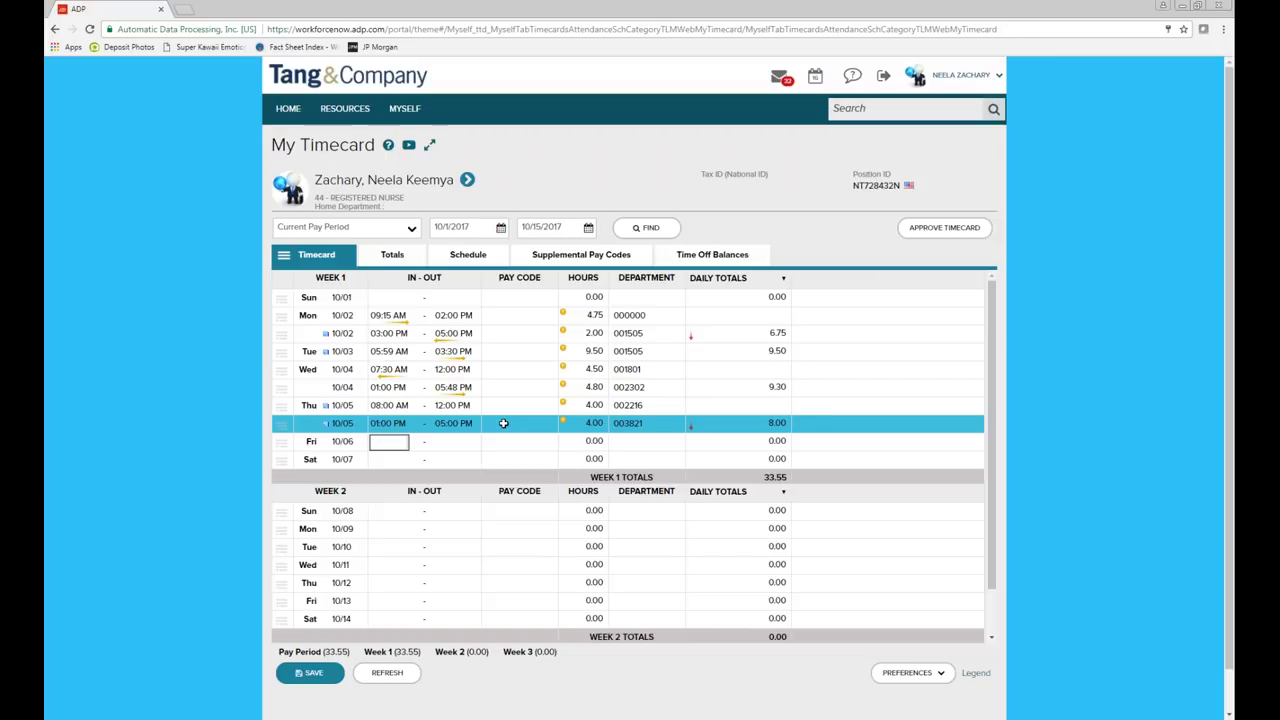
type("8a")
key("Tab")
type("4p")
key("Tab")
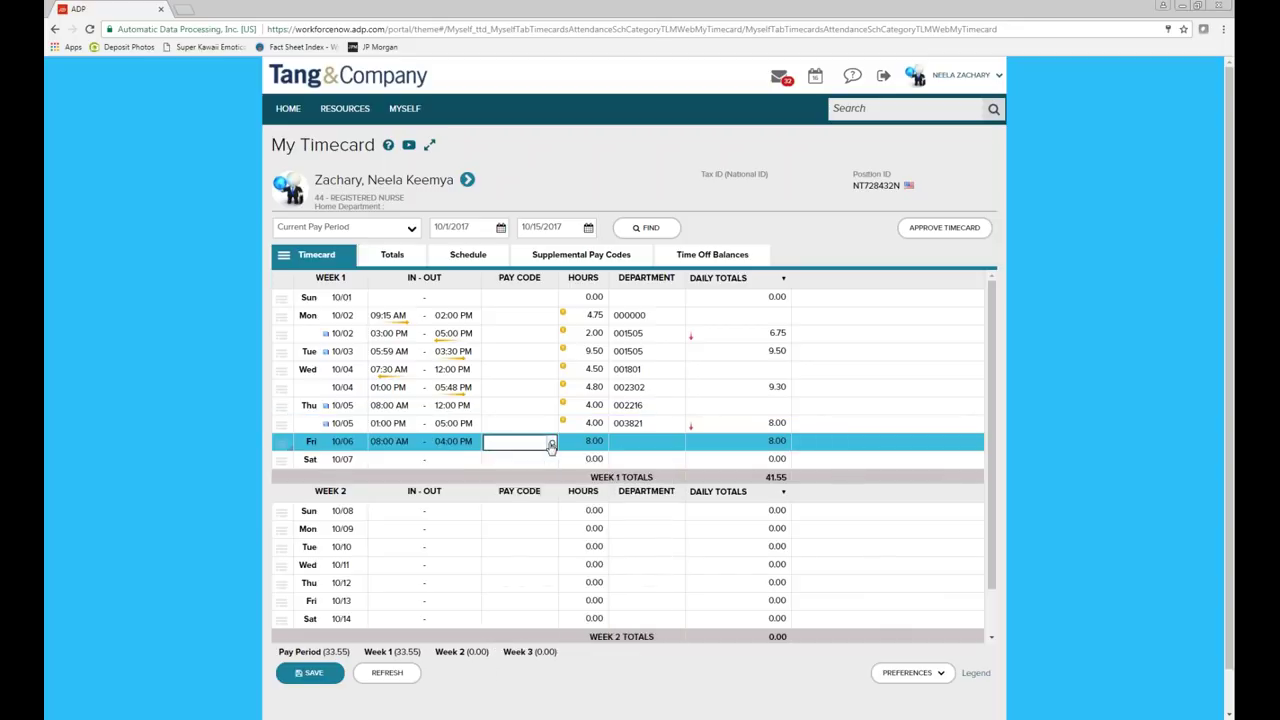
Step: Look up and assign the PTO pay code to the Friday 10/06 row and save the timecard
left_click(551, 443)
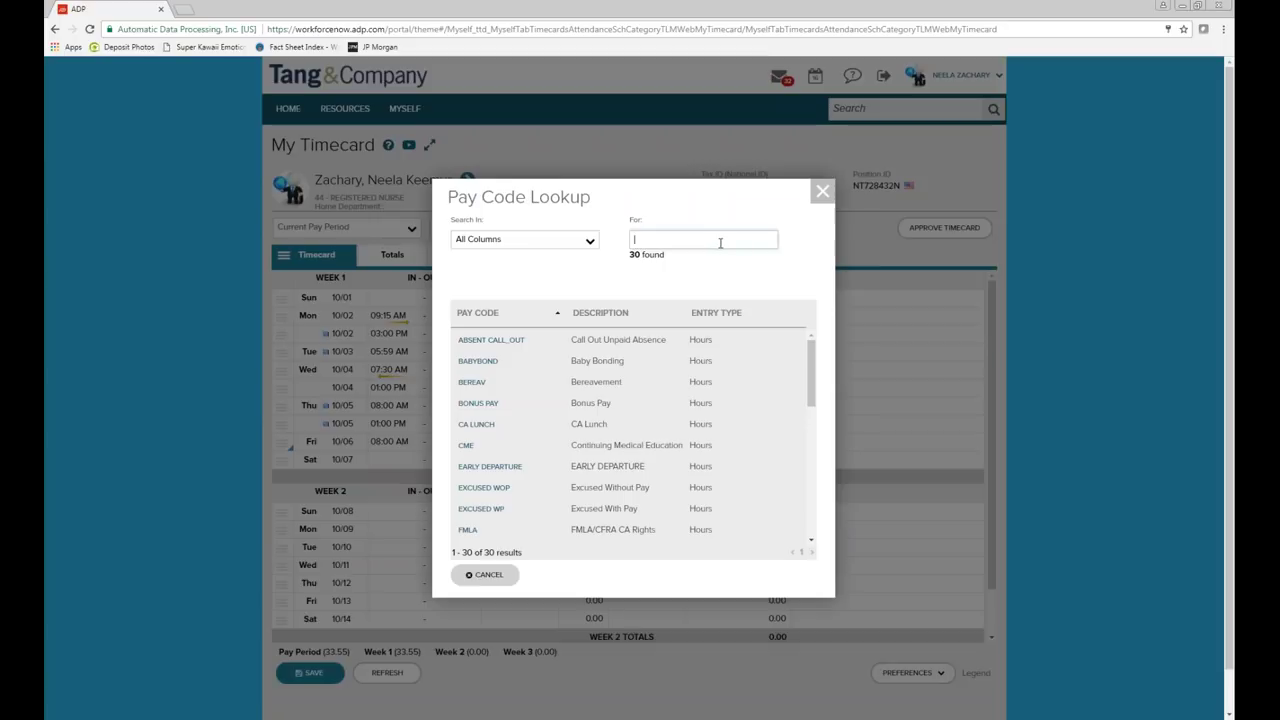
type("PTO")
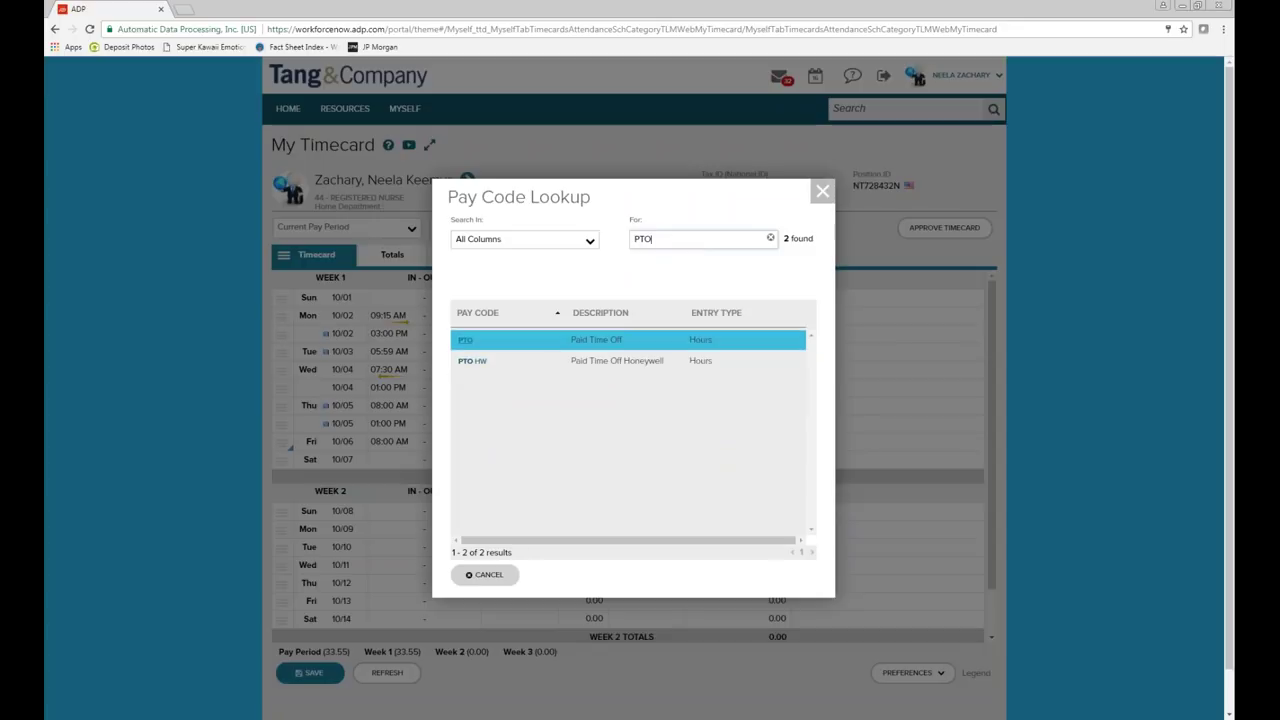
left_click(470, 345)
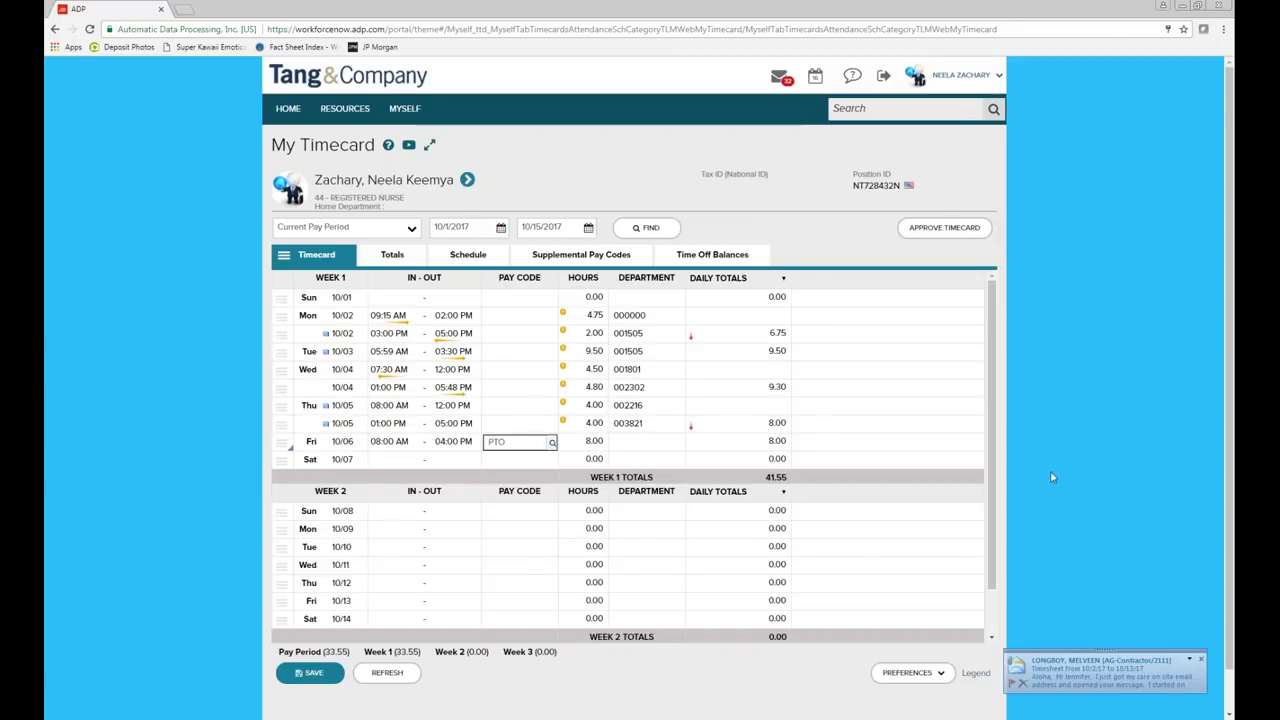
left_click(308, 673)
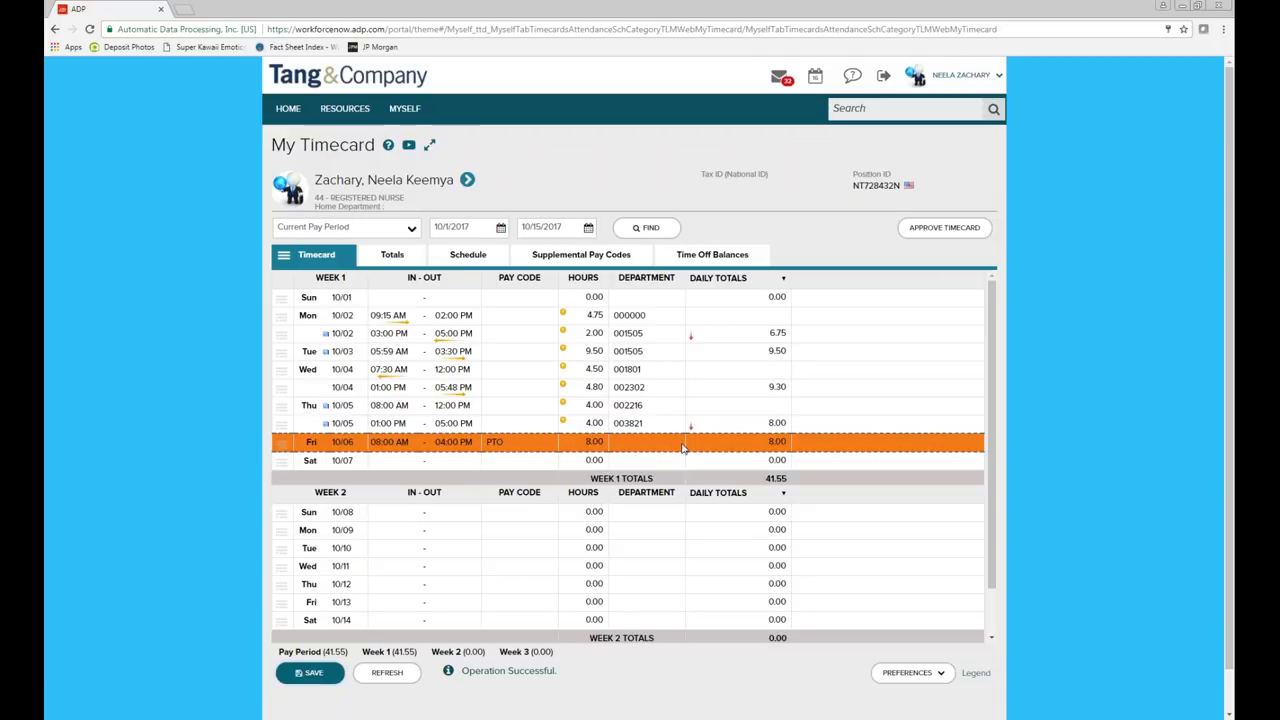
Step: Enter time in 4:00 AM and time out 12:00 AM for Monday 10/09 and save the timecard
left_click(389, 530)
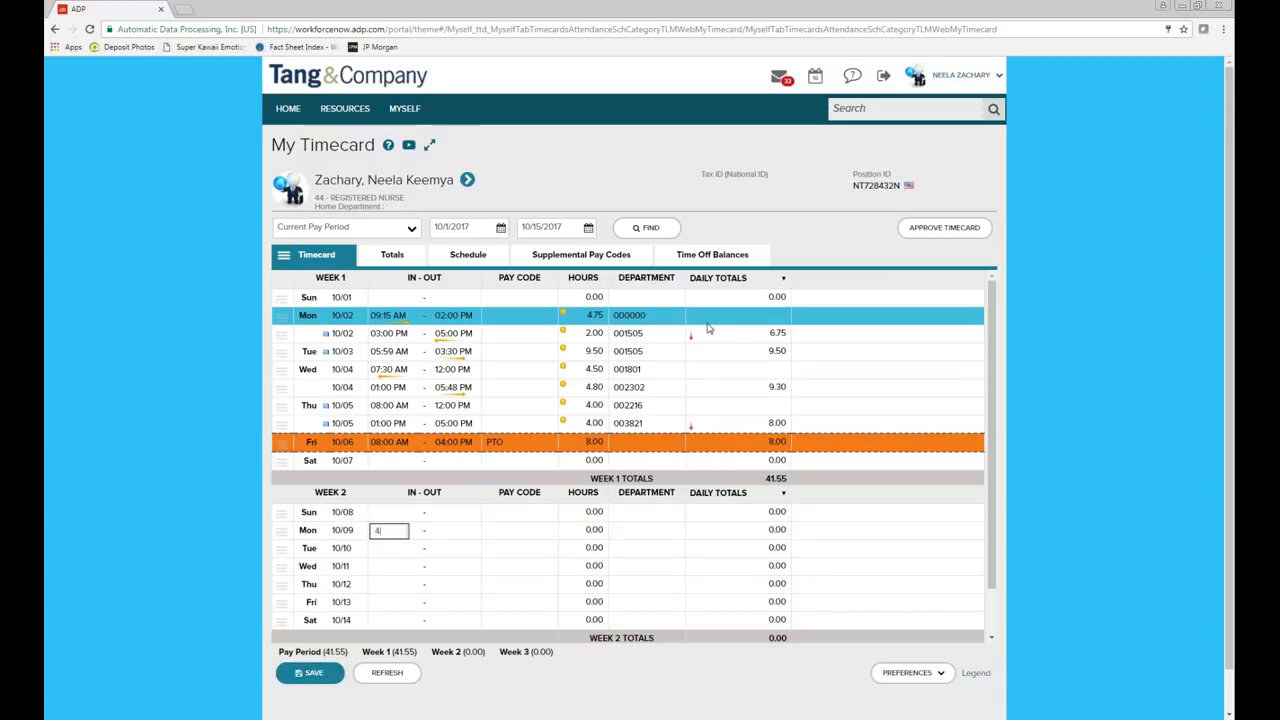
key("Tab")
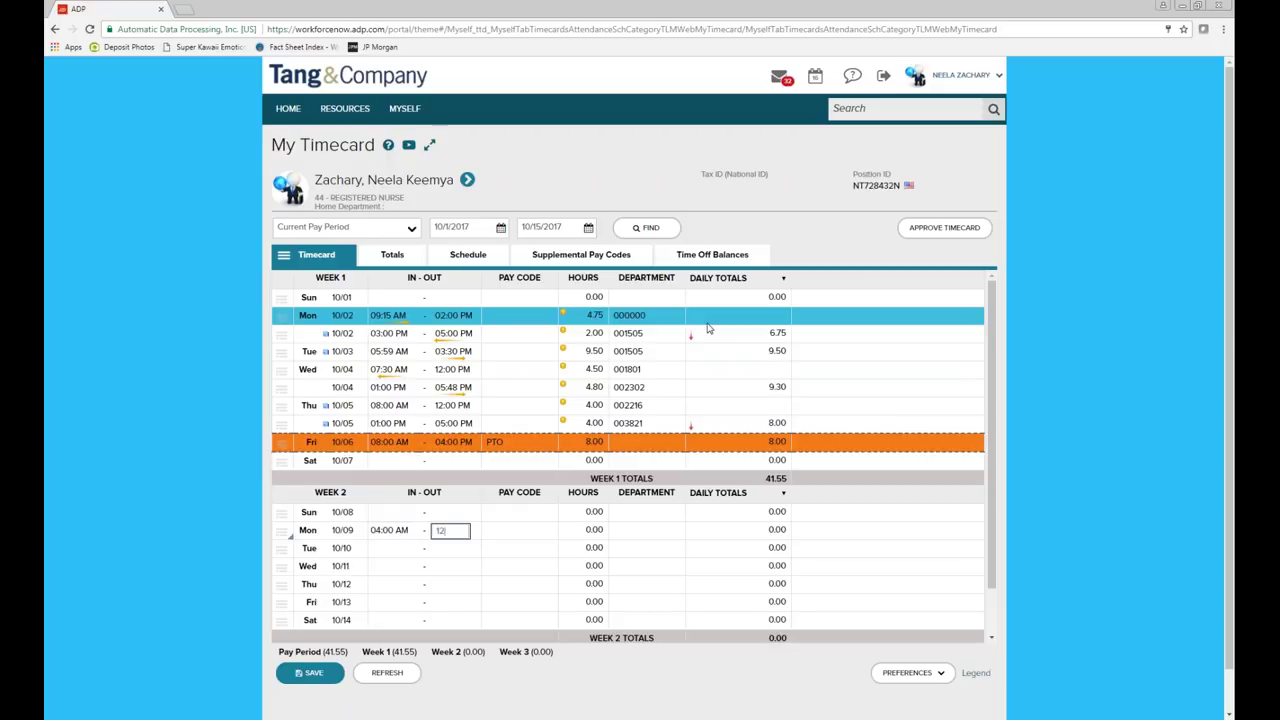
type("12a")
key("Tab")
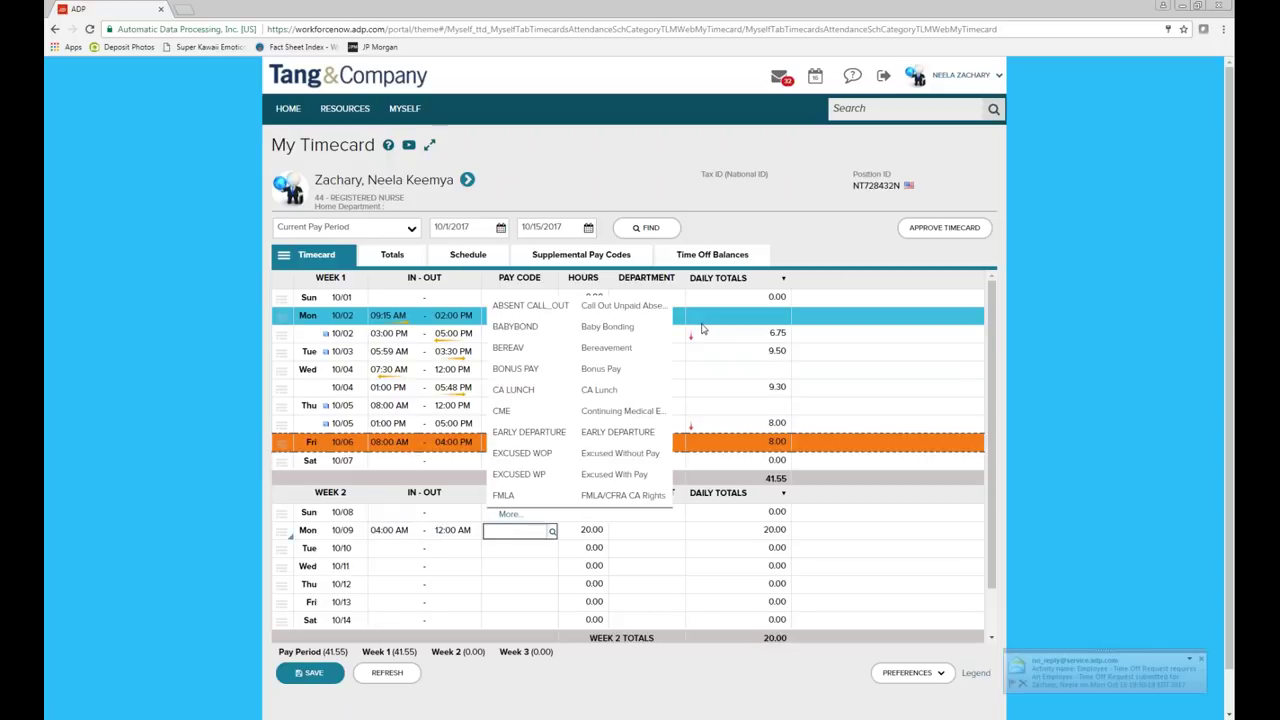
left_click(305, 675)
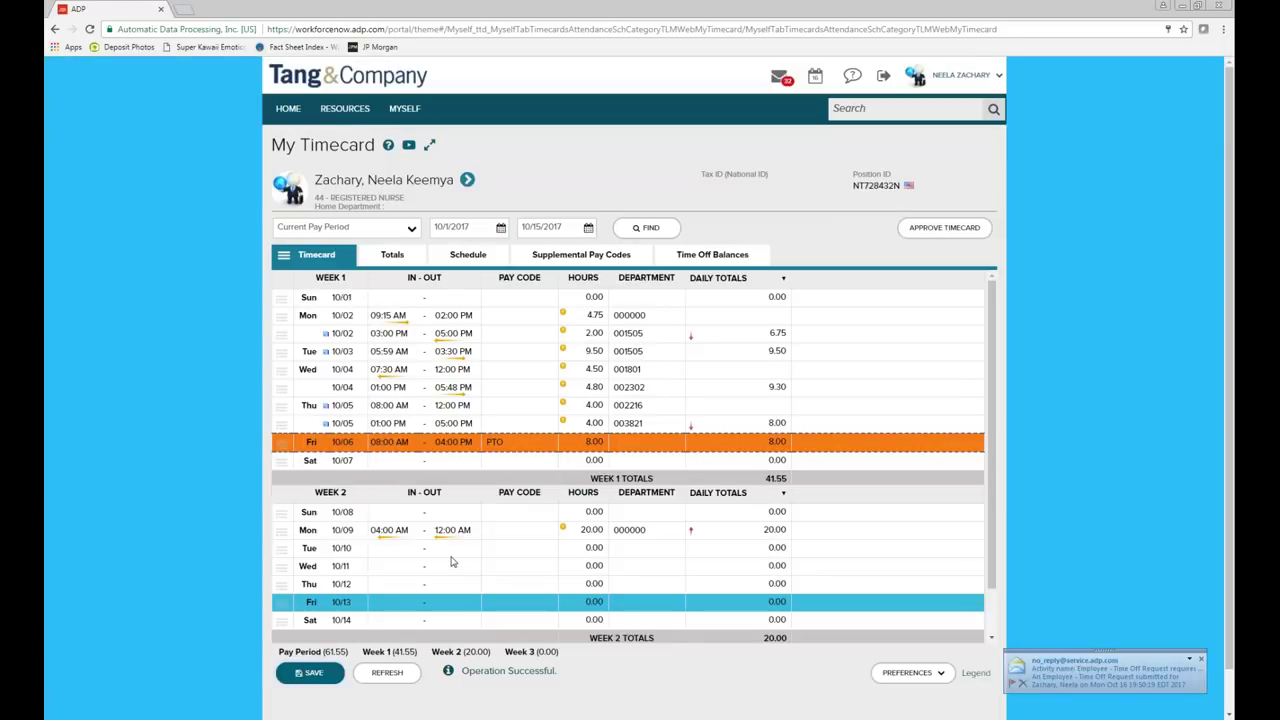
Step: Delete the Monday 10/09 time row and save the timecard
left_click(514, 530)
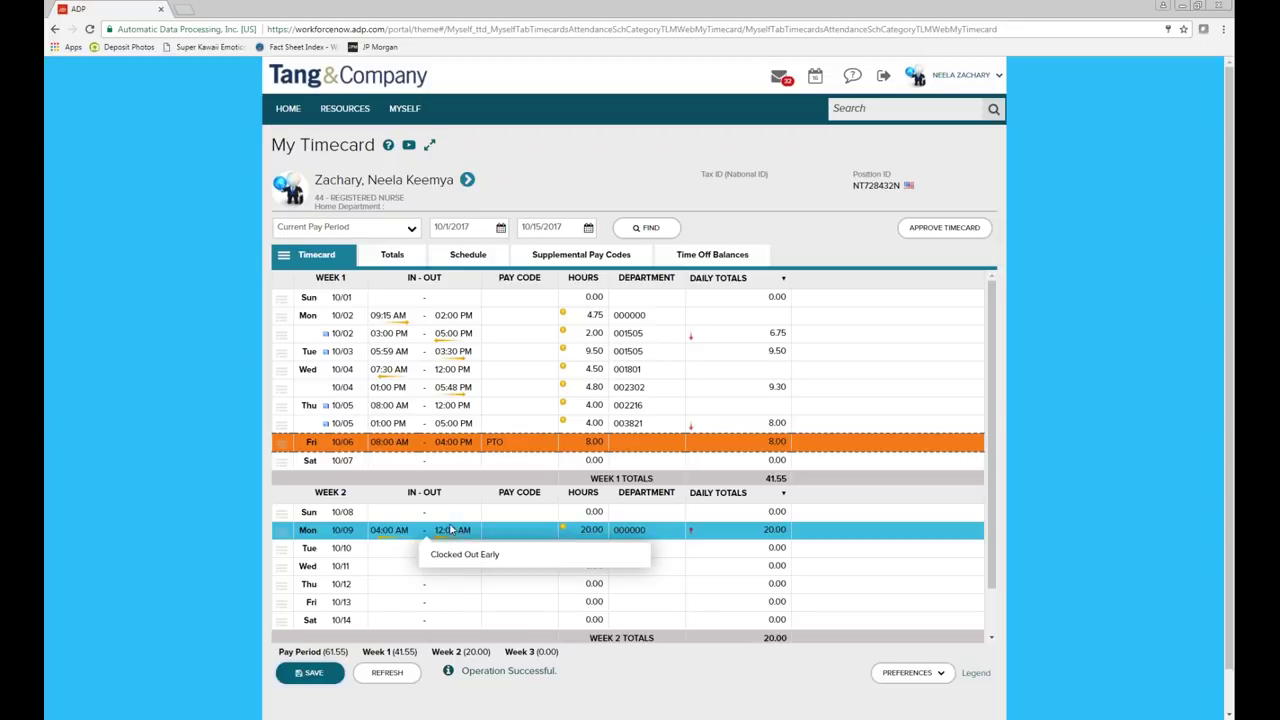
left_click(283, 535)
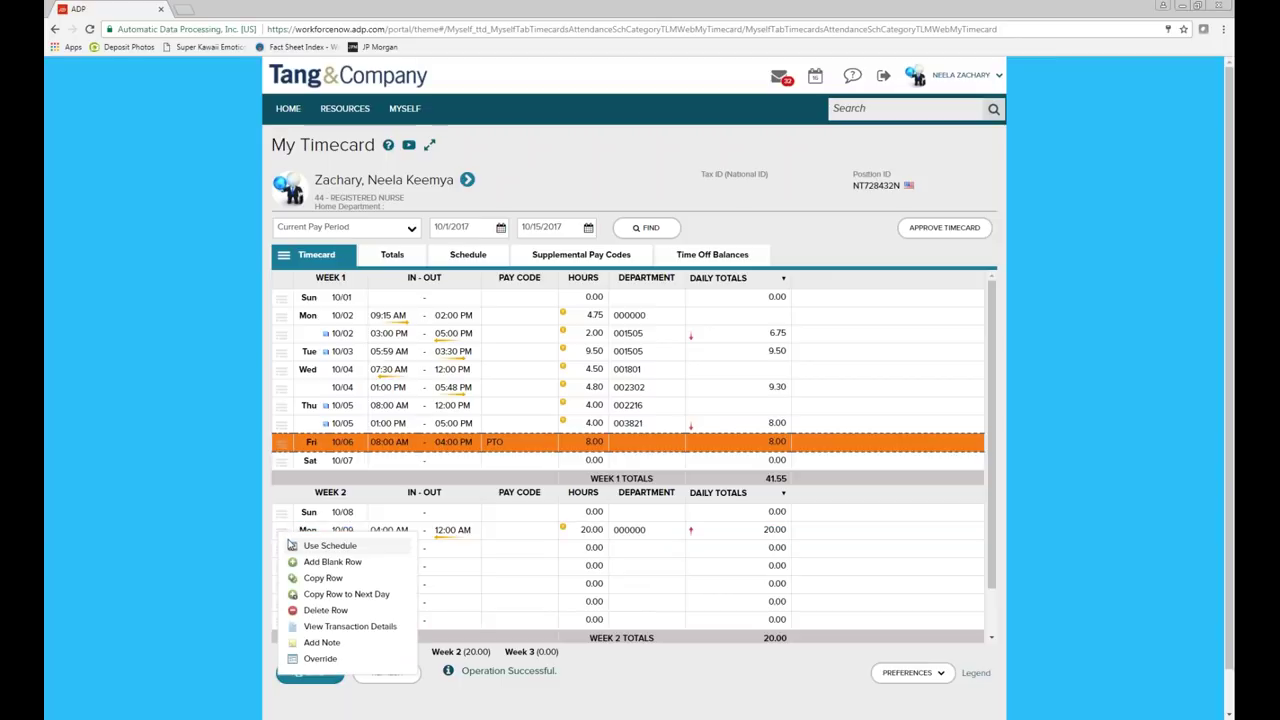
left_click(336, 610)
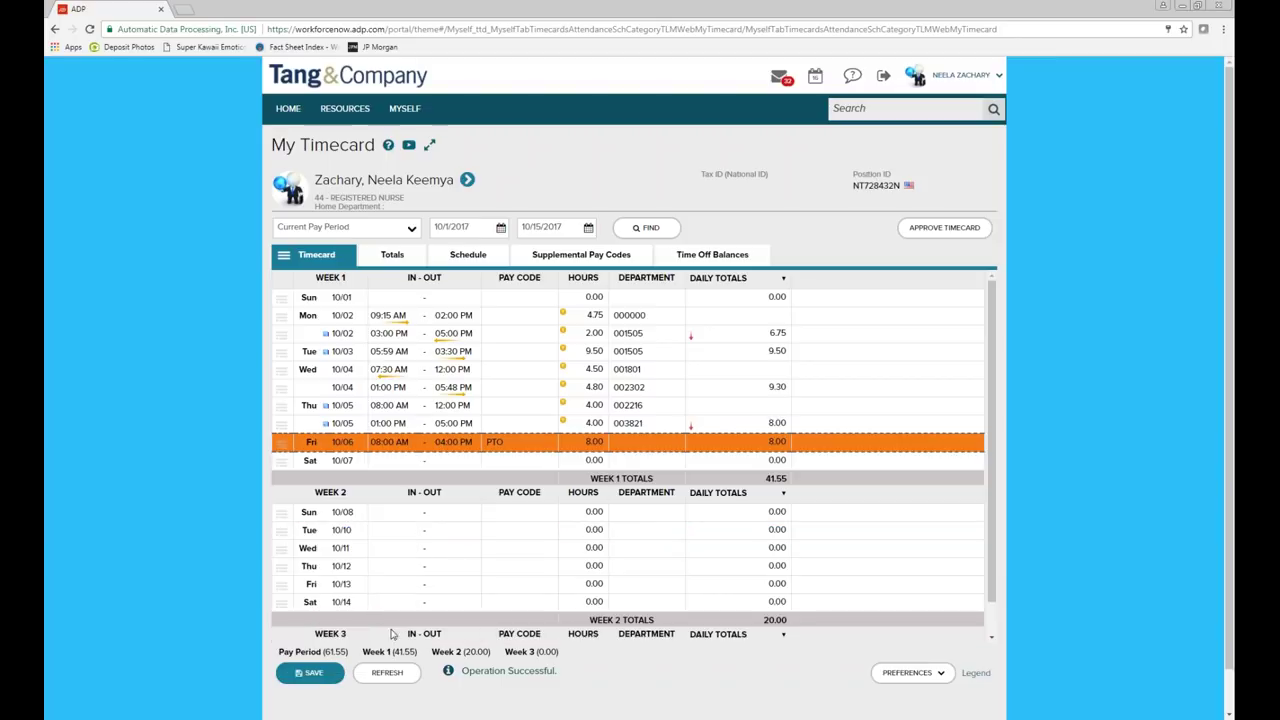
left_click(336, 680)
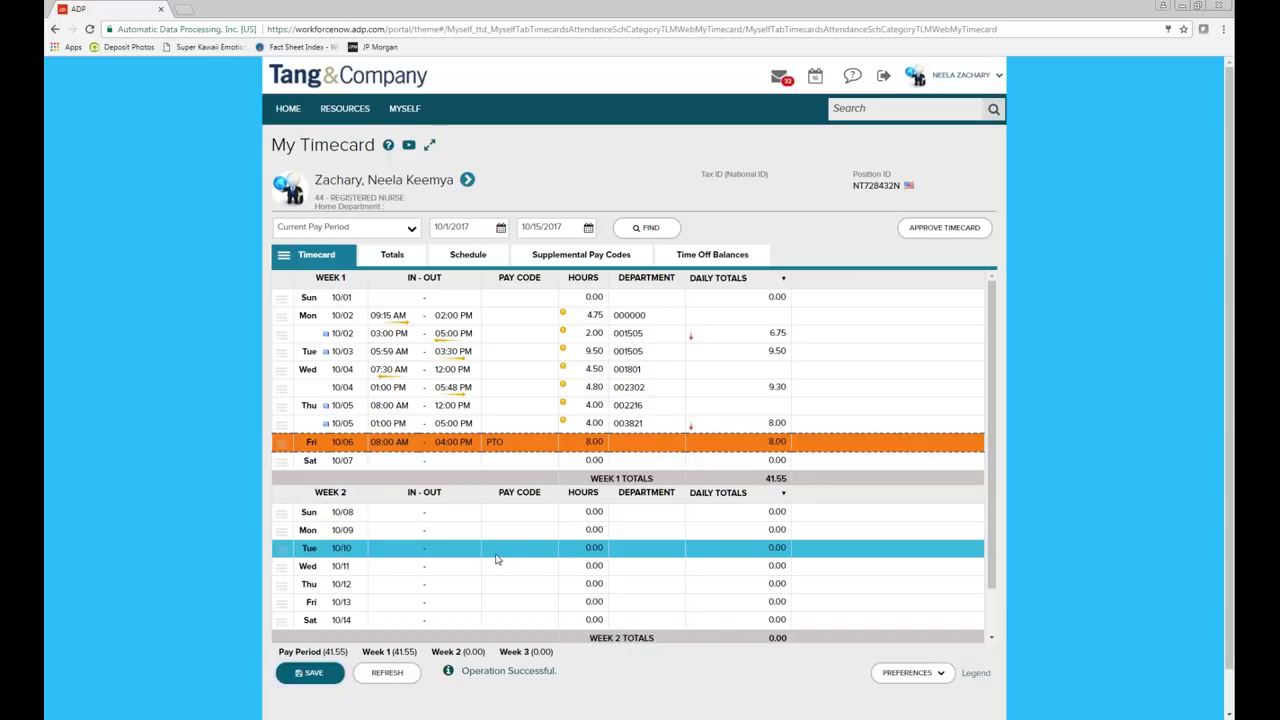
Step: Fill the Monday 10/09 row from the employee's schedule and save the timecard
left_click(283, 538)
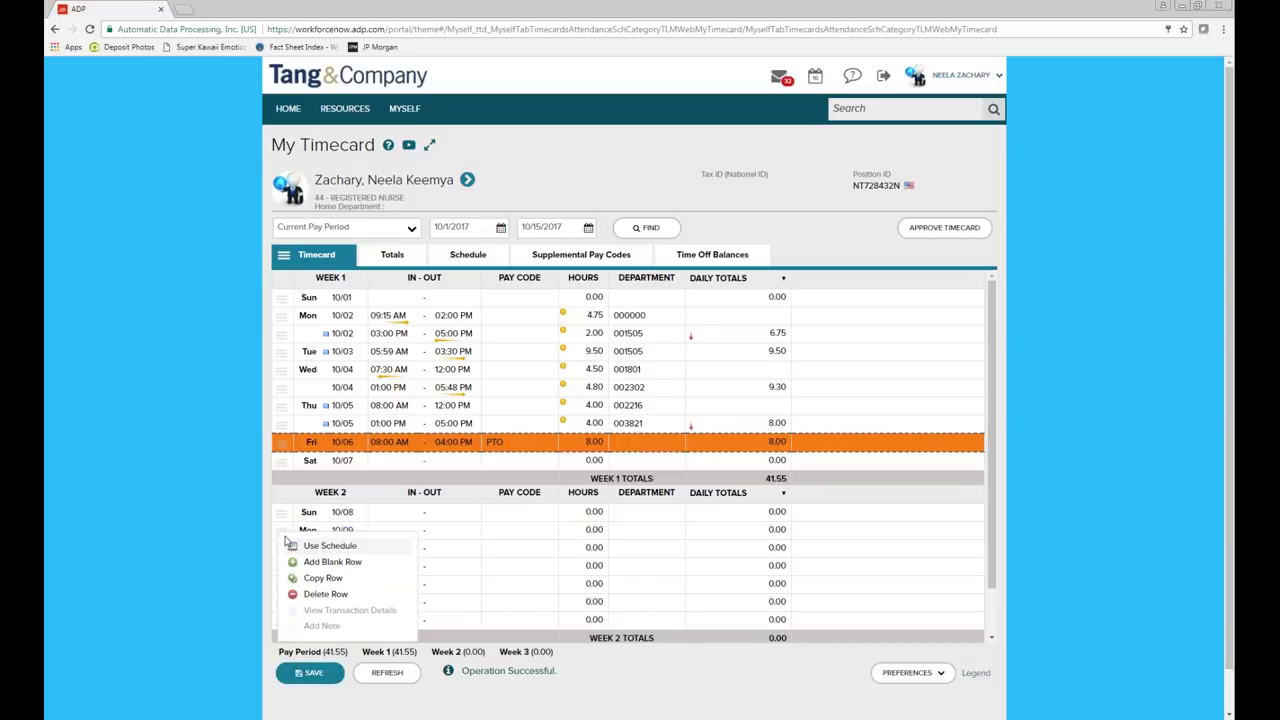
left_click(312, 548)
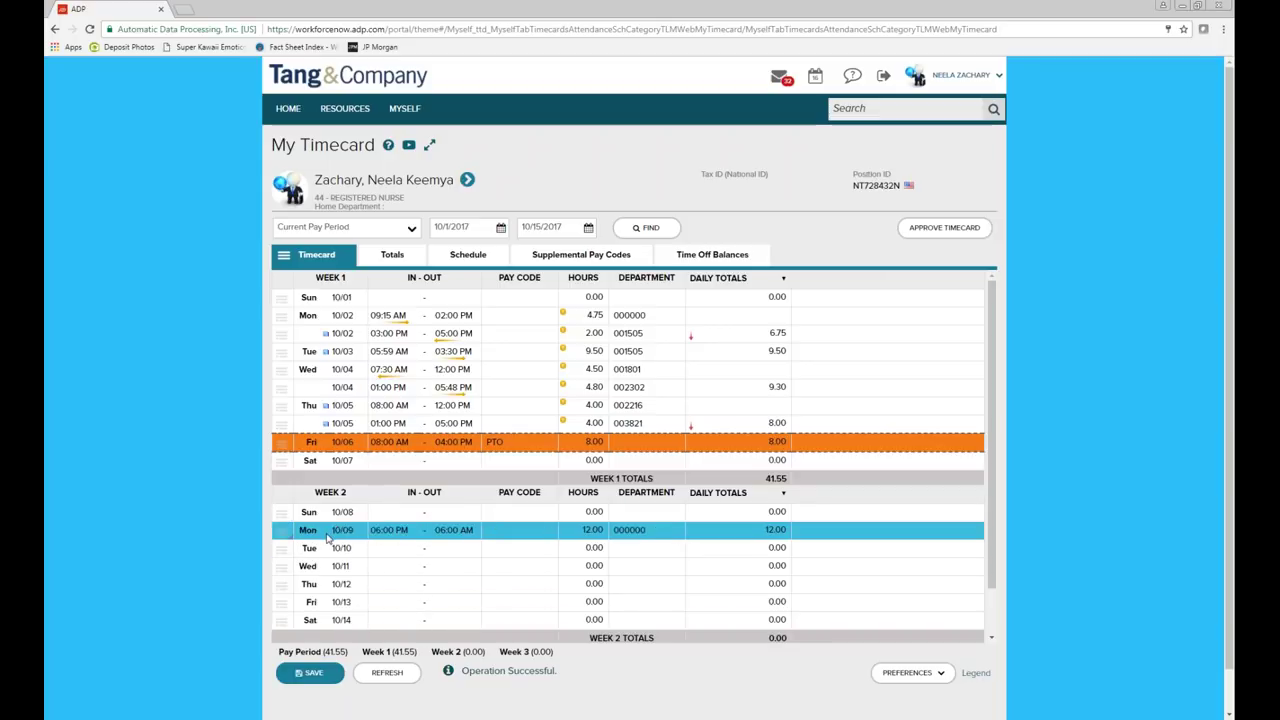
left_click(310, 672)
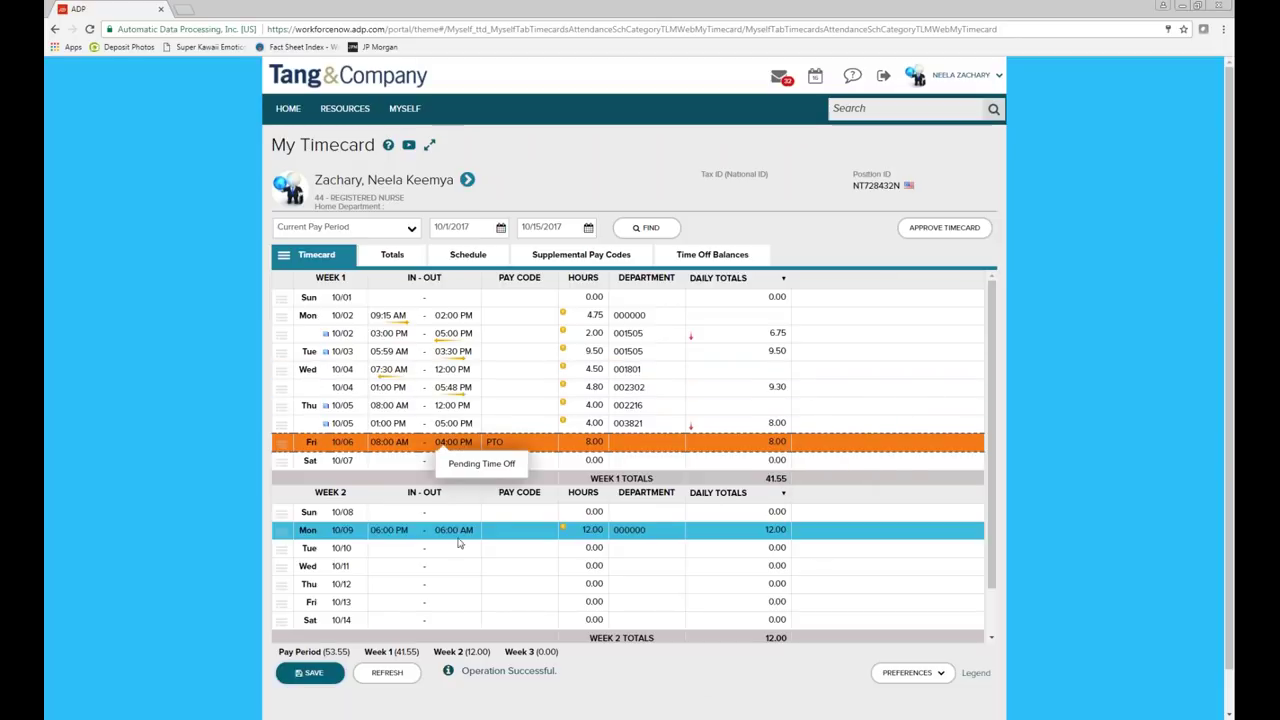
Step: Approve the timecard for 10/1/2017 to 10/15/2017
left_click(966, 232)
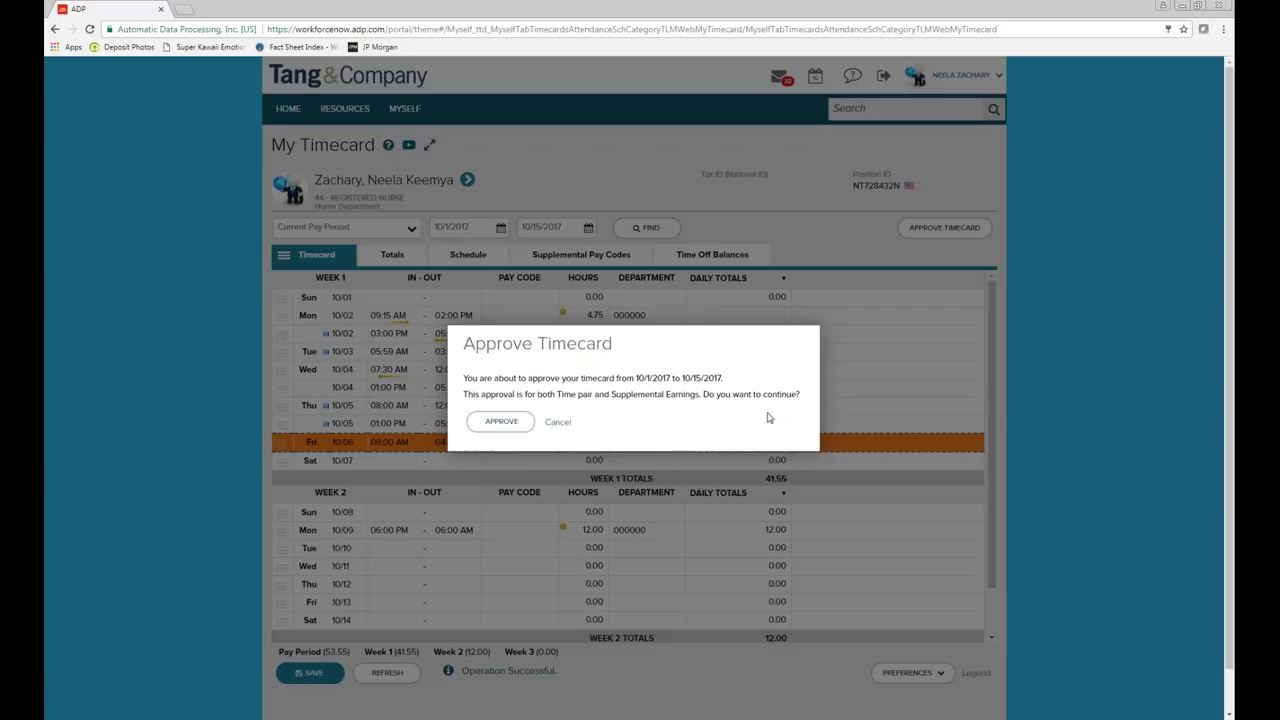
left_click(486, 424)
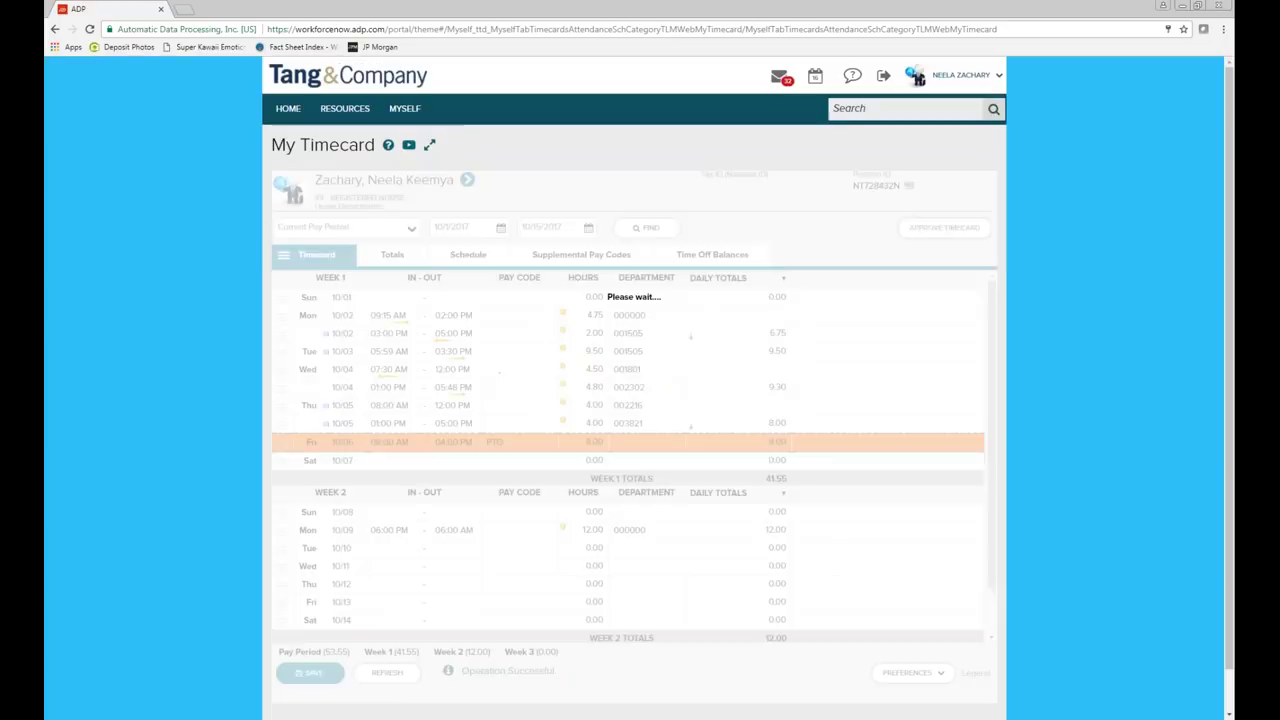
mouse_move(562, 405)
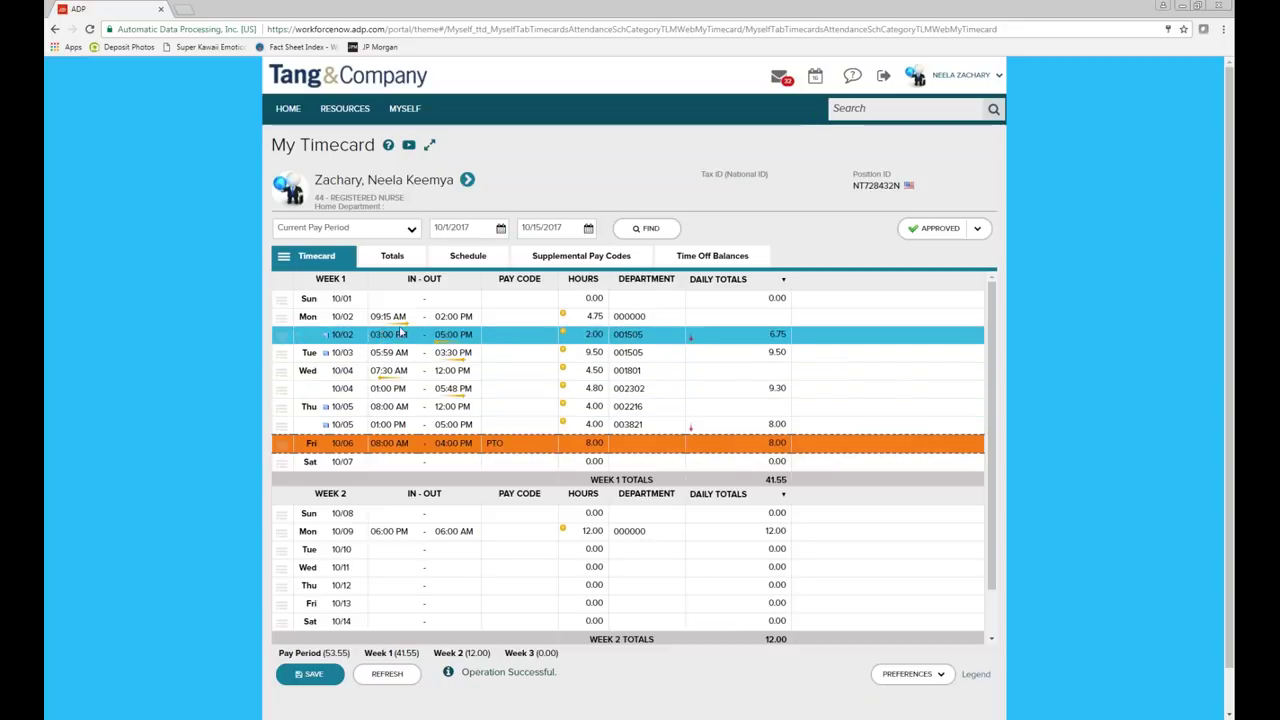
Step: Review the exception indicators on the time rows and check the timecard legend
mouse_move(401, 328)
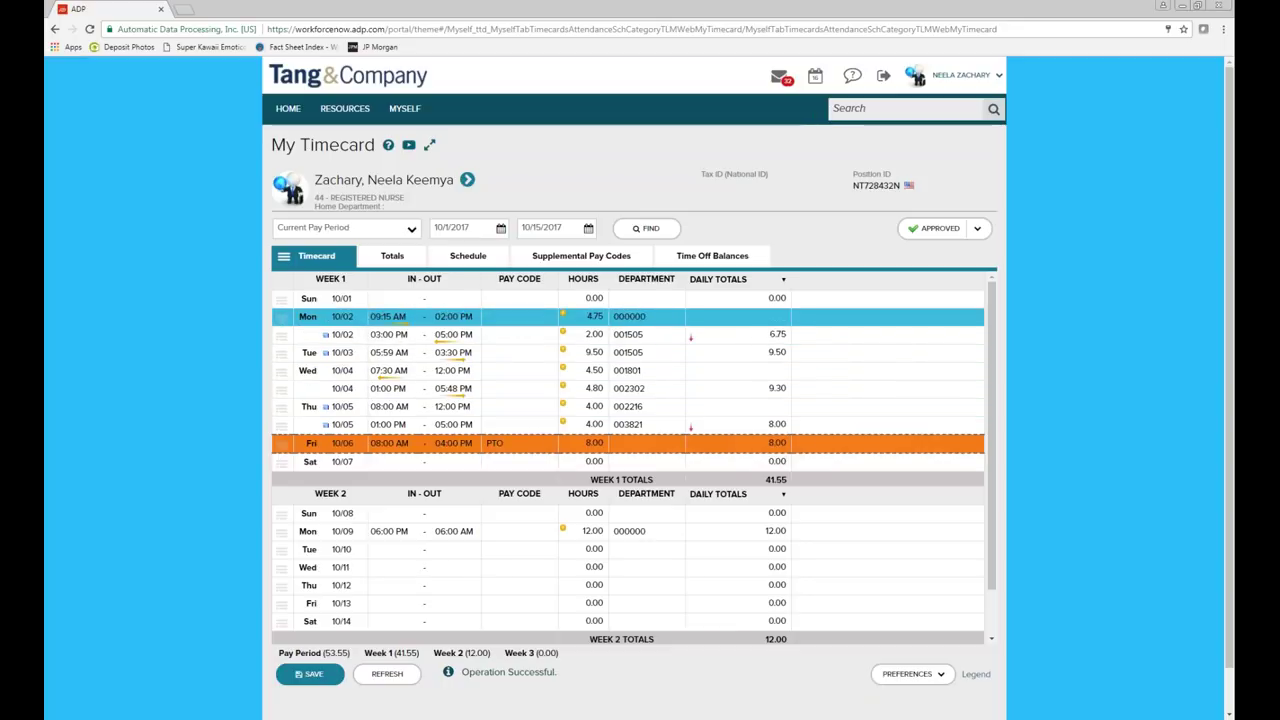
mouse_move(694, 338)
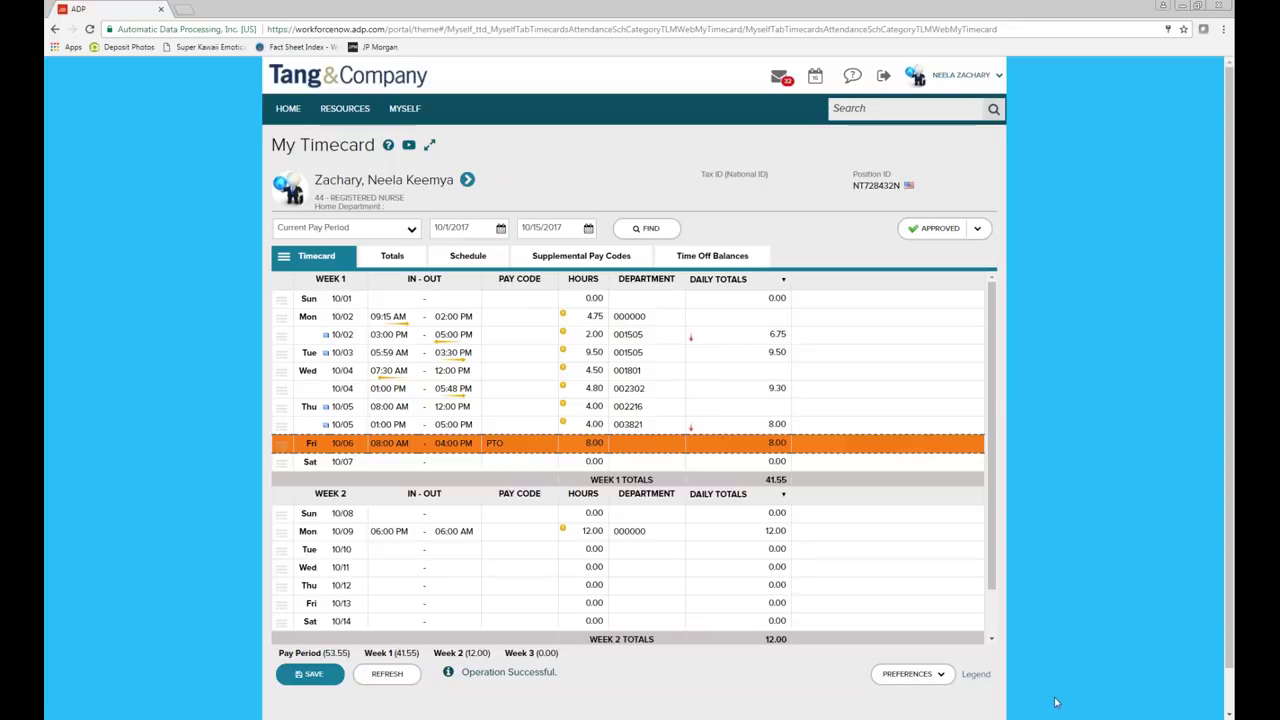
left_click(985, 677)
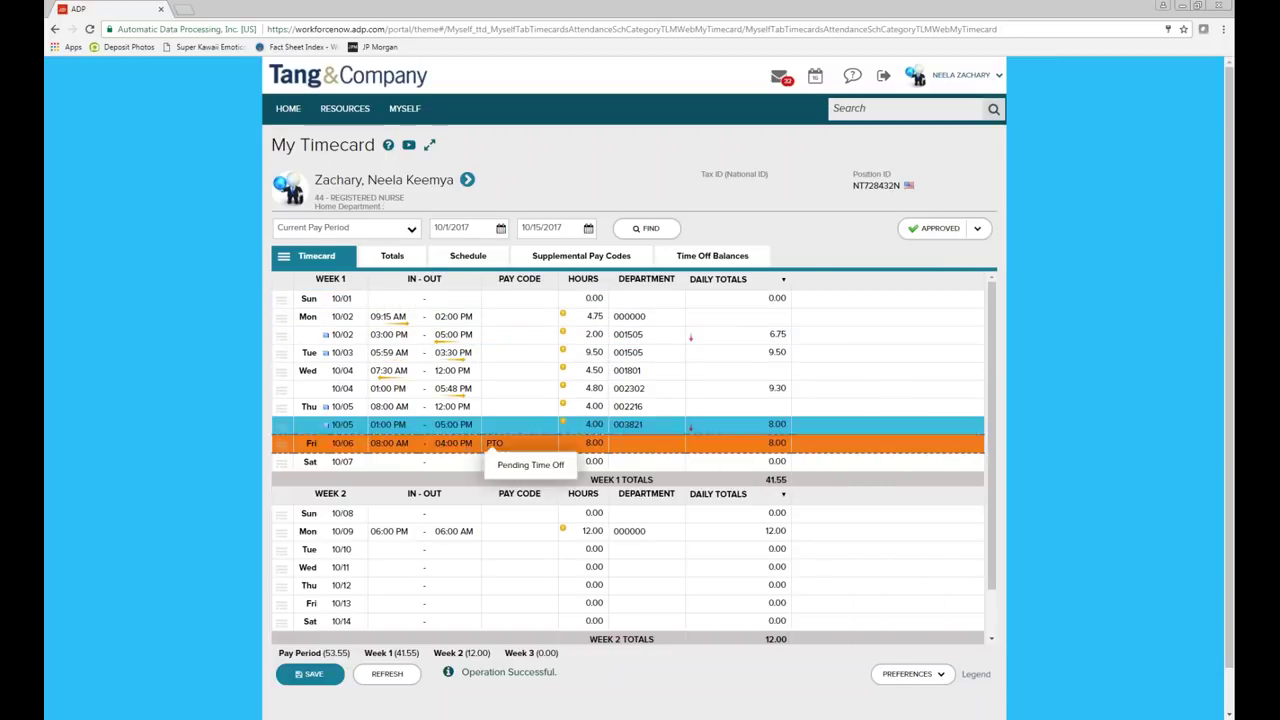
mouse_move(977, 675)
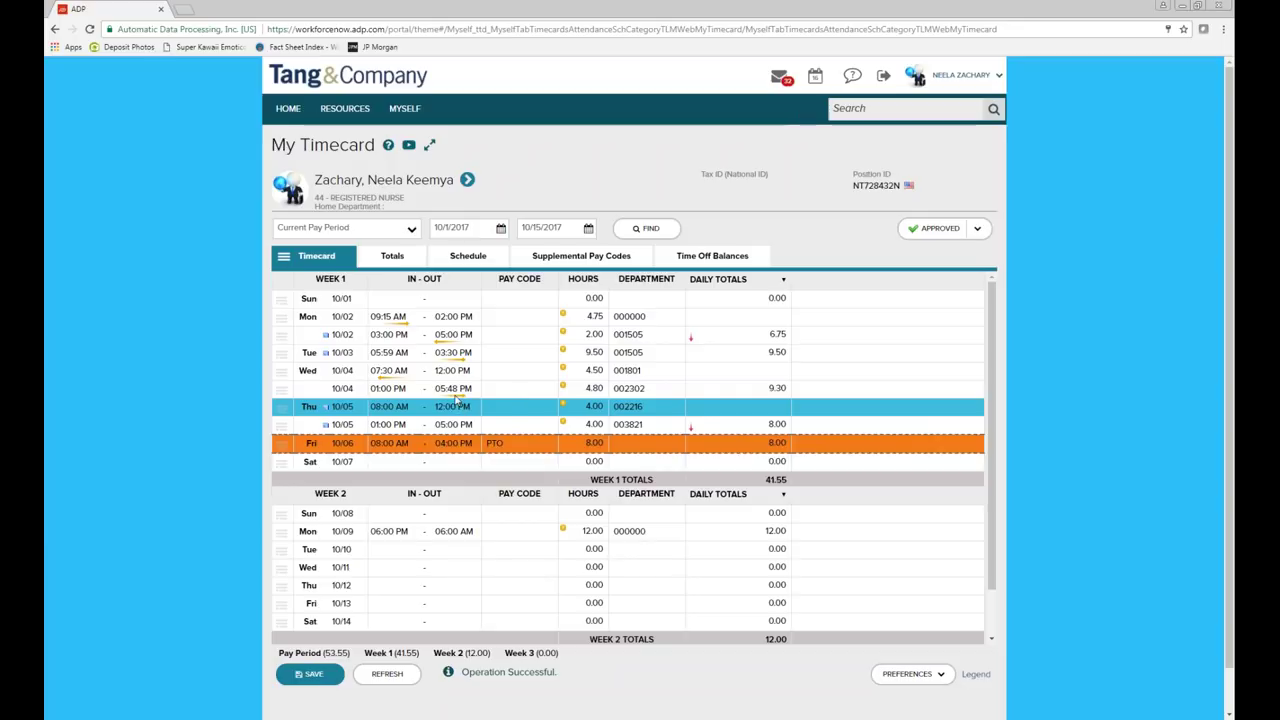
mouse_move(468, 392)
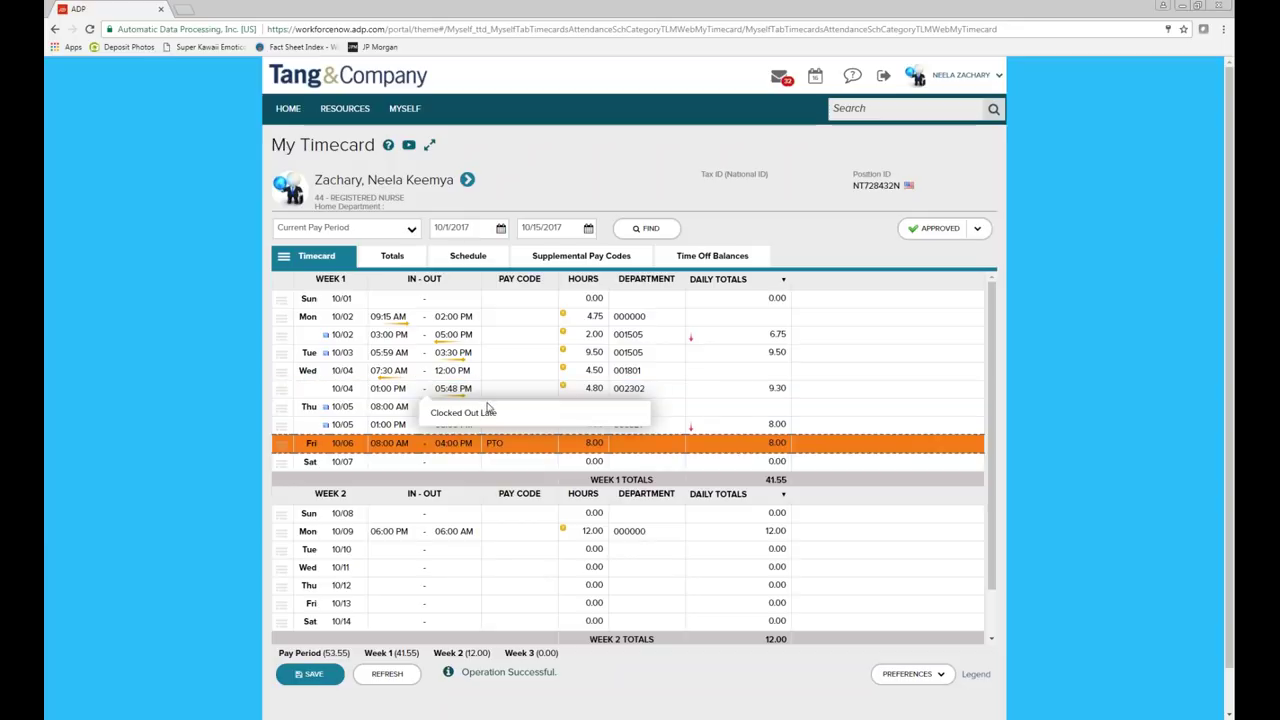
mouse_move(594, 446)
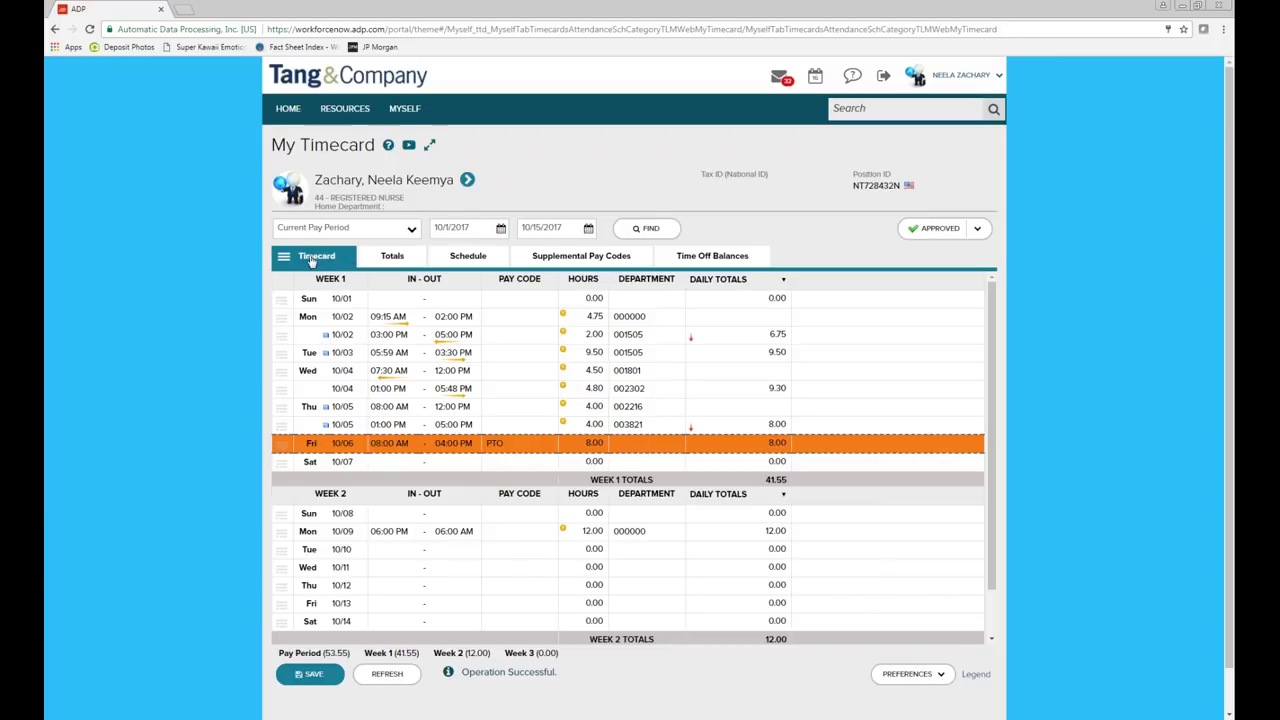
Step: Preview the printable timecard, trying the Schedules and Exceptions options, and close the preview without printing
left_click(284, 258)
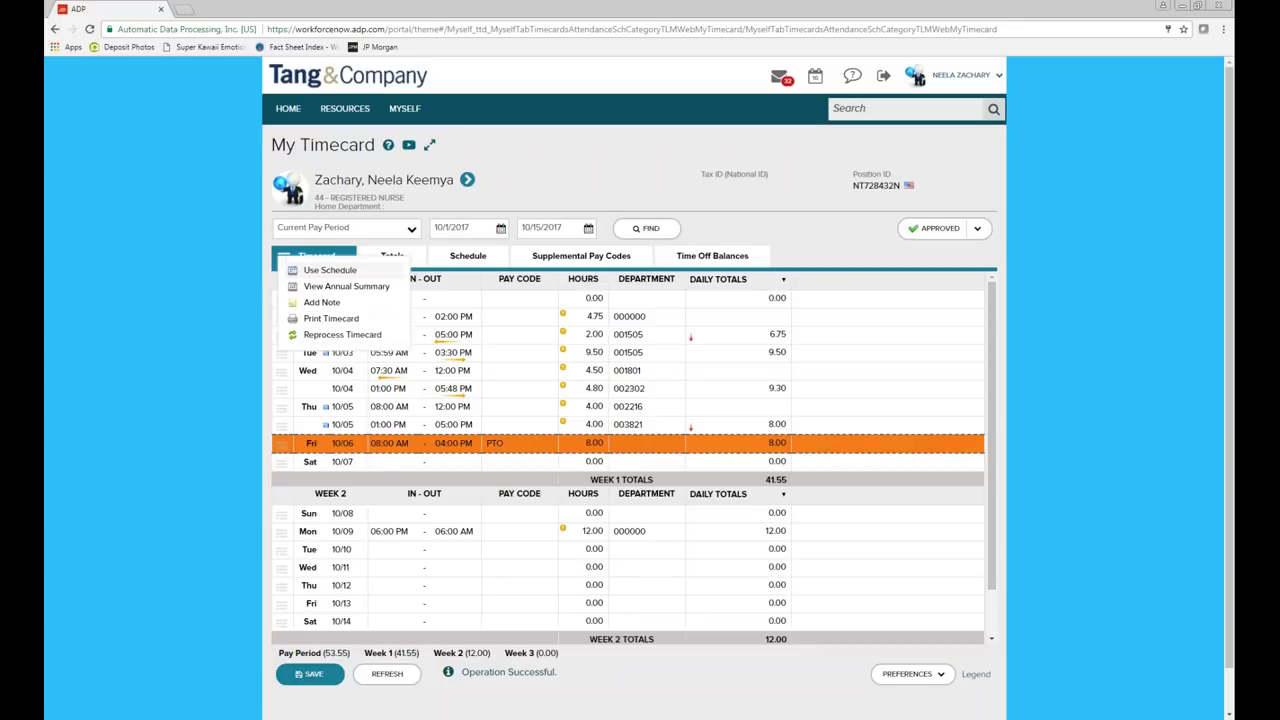
left_click(318, 320)
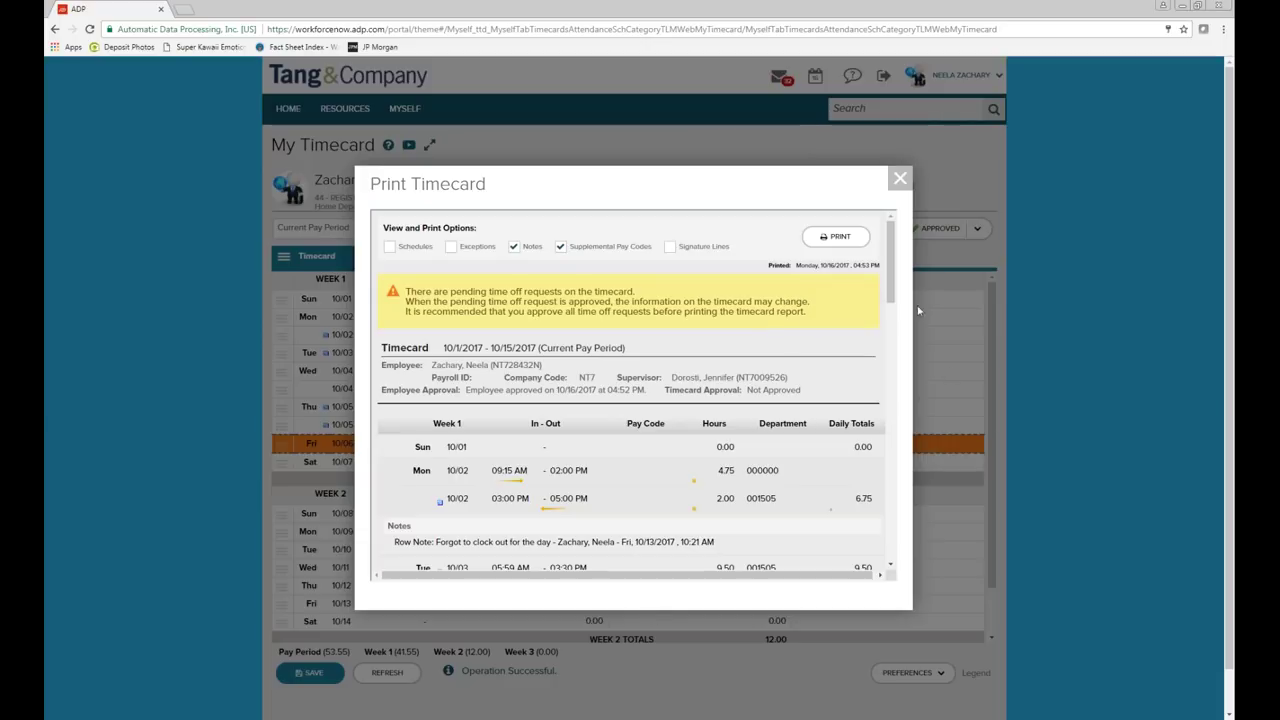
left_click_drag(890, 262, 920, 240)
left_click(389, 249)
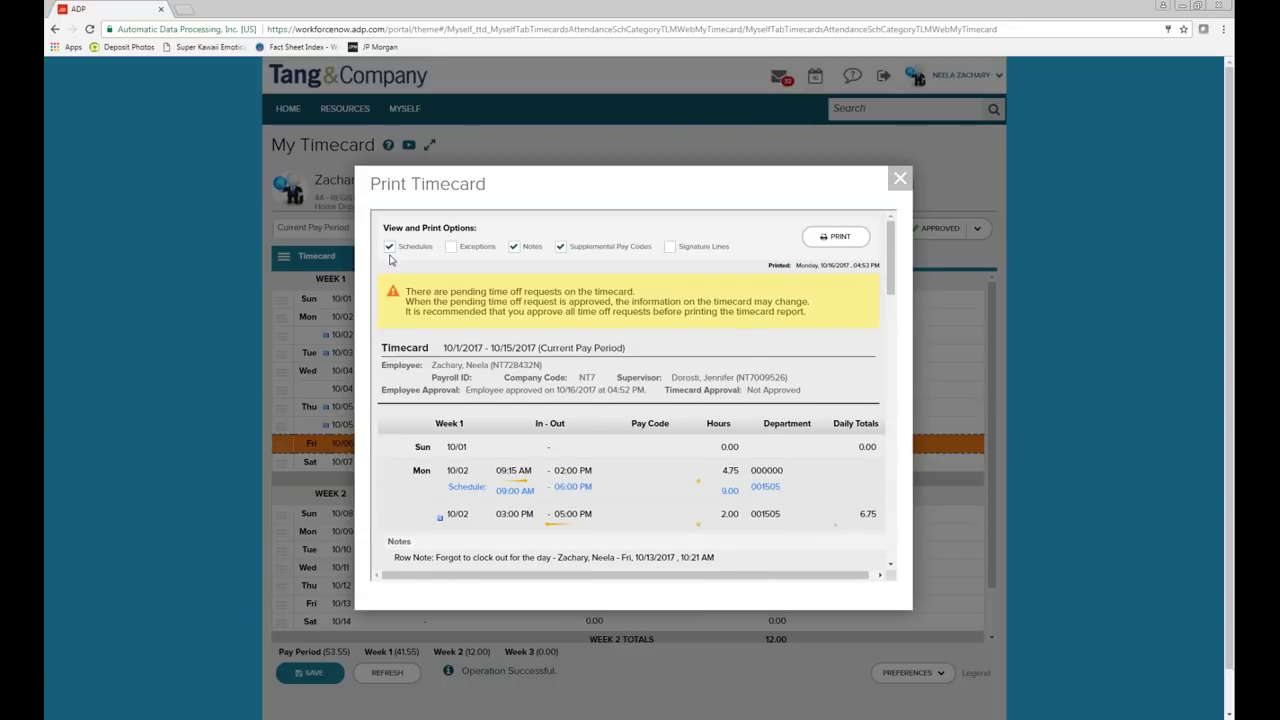
left_click(390, 249)
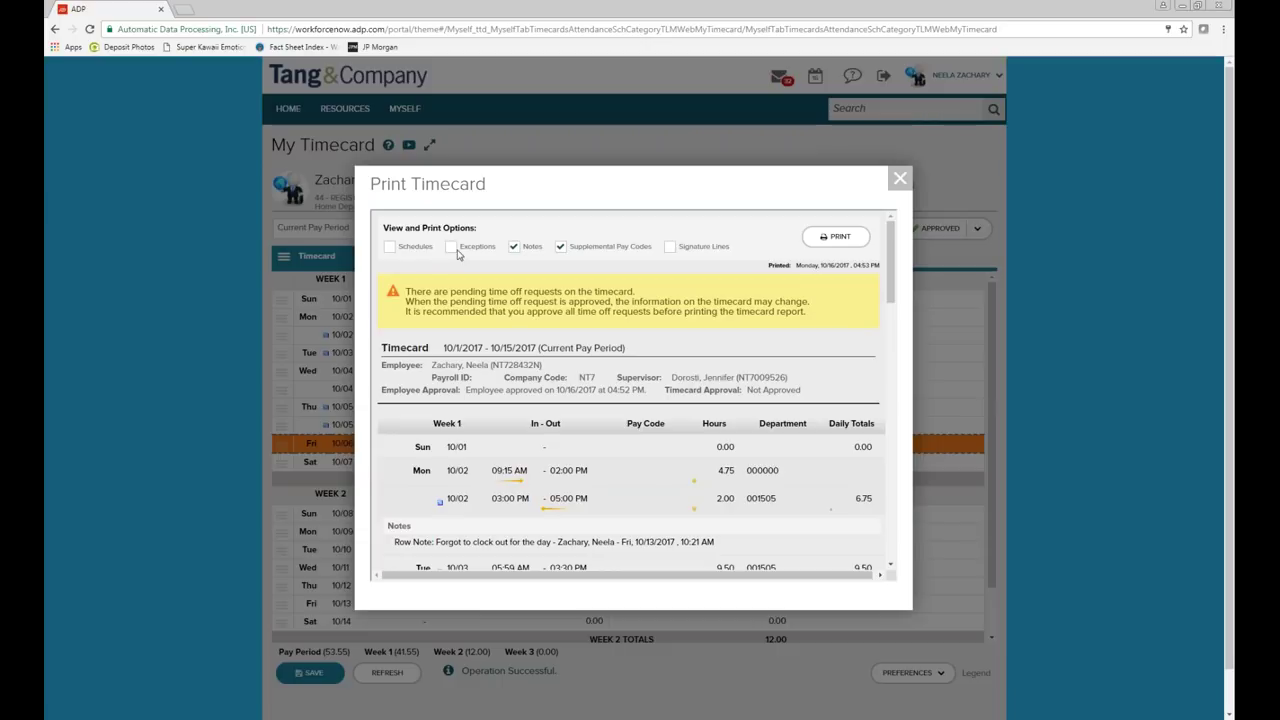
left_click(452, 248)
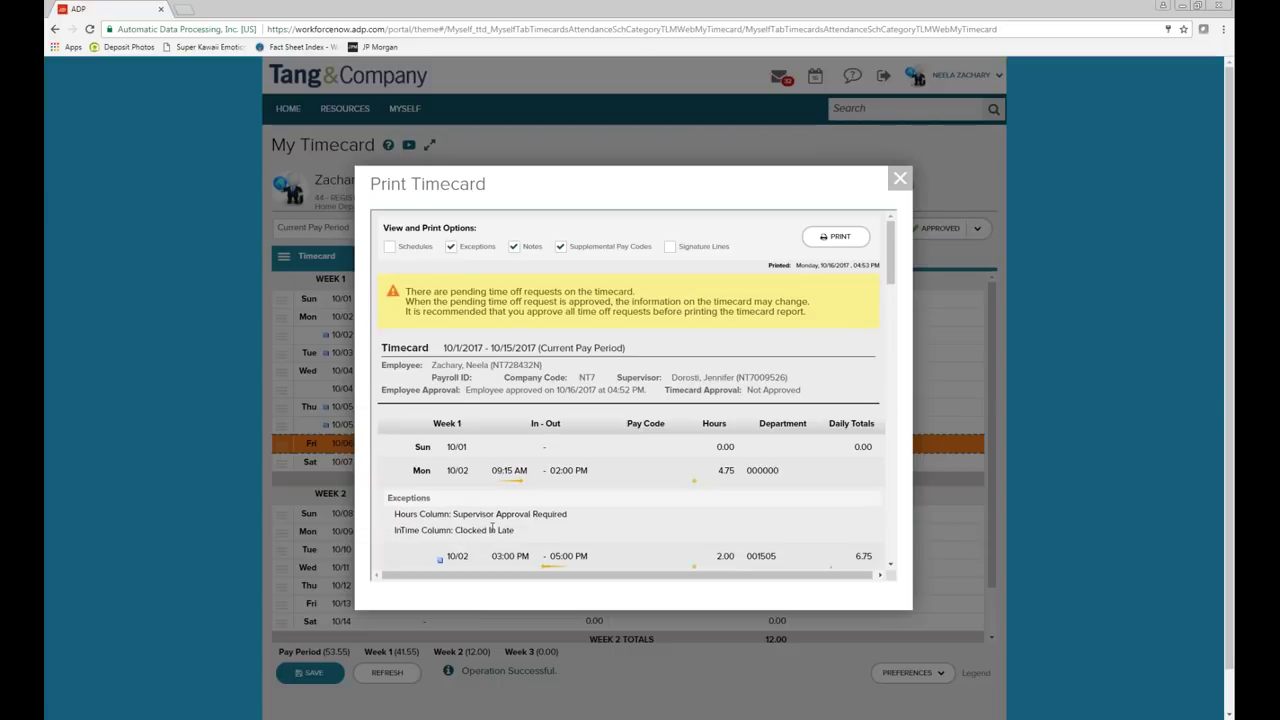
left_click(452, 246)
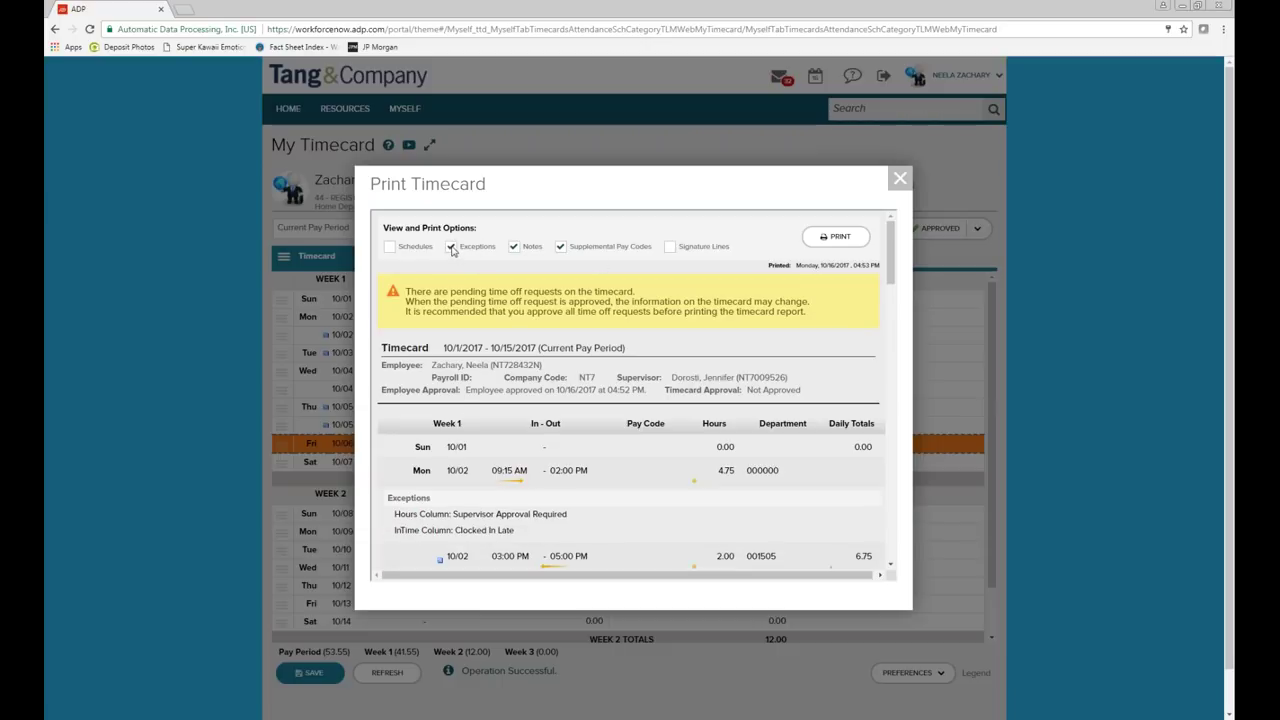
left_click(901, 178)
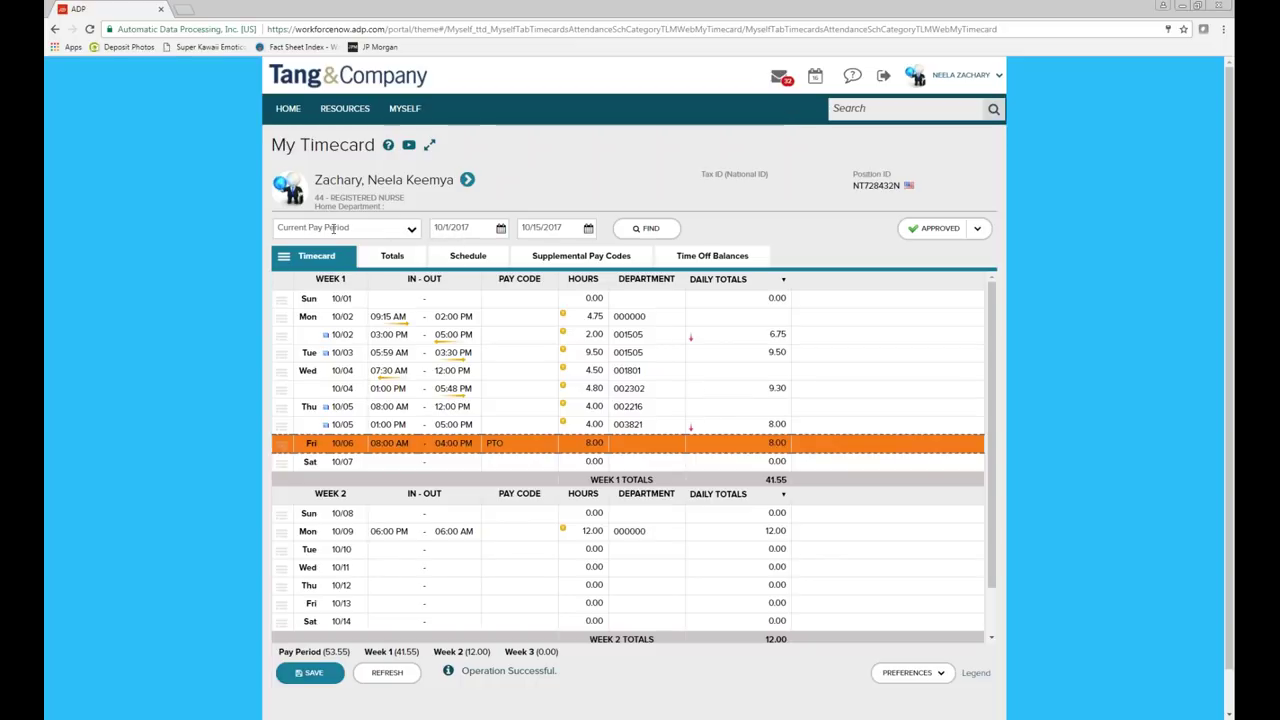
Step: Review the date range choices, keep Current Pay Period, and check the start date calendar without changing the date
left_click(414, 232)
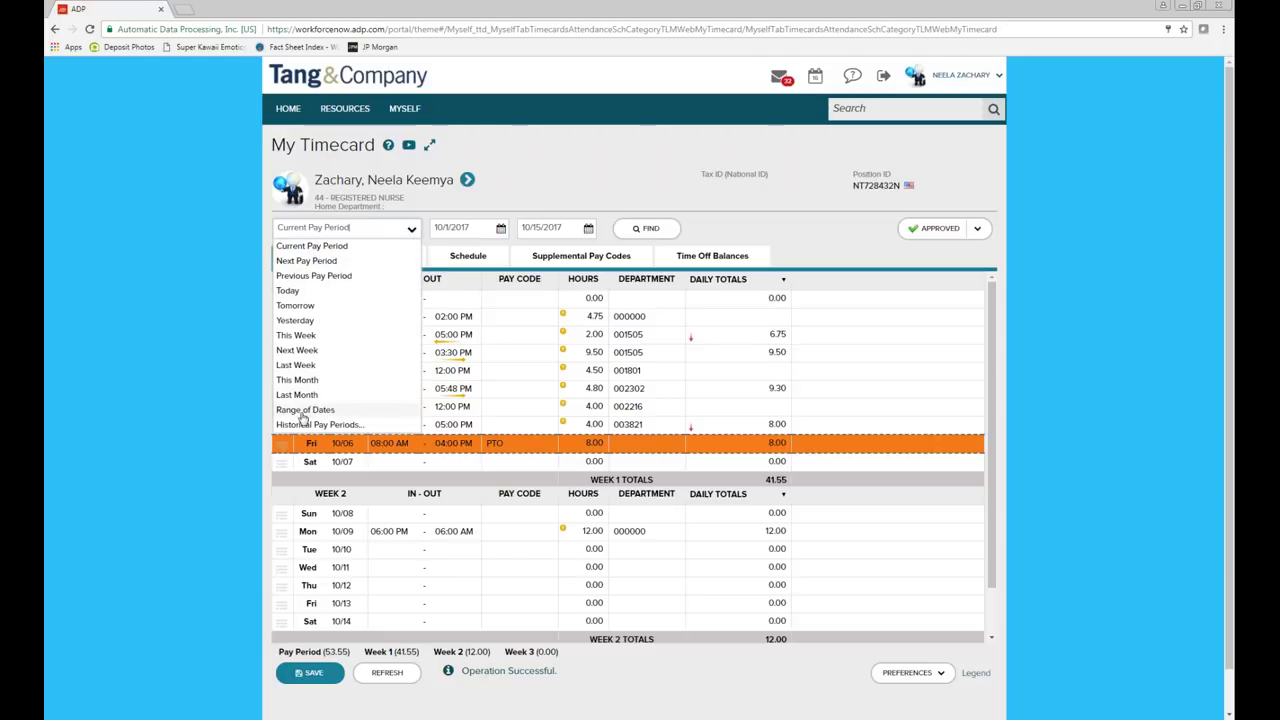
left_click(348, 250)
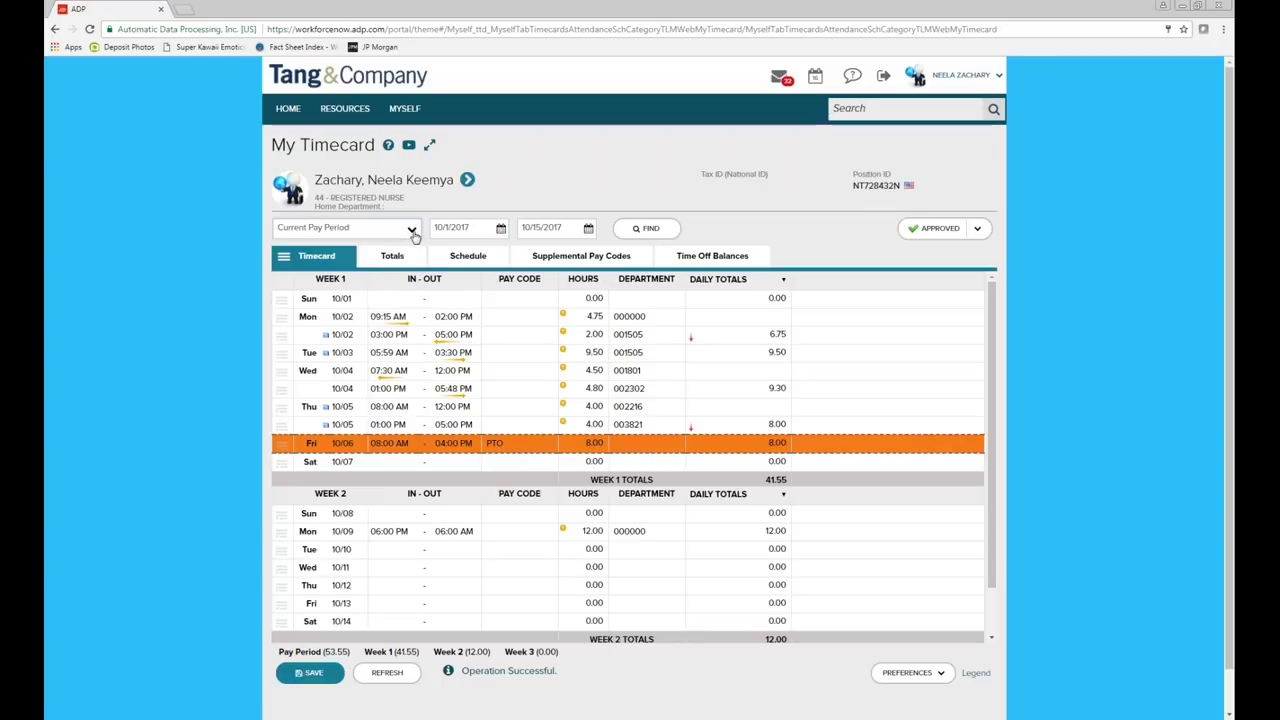
left_click(501, 228)
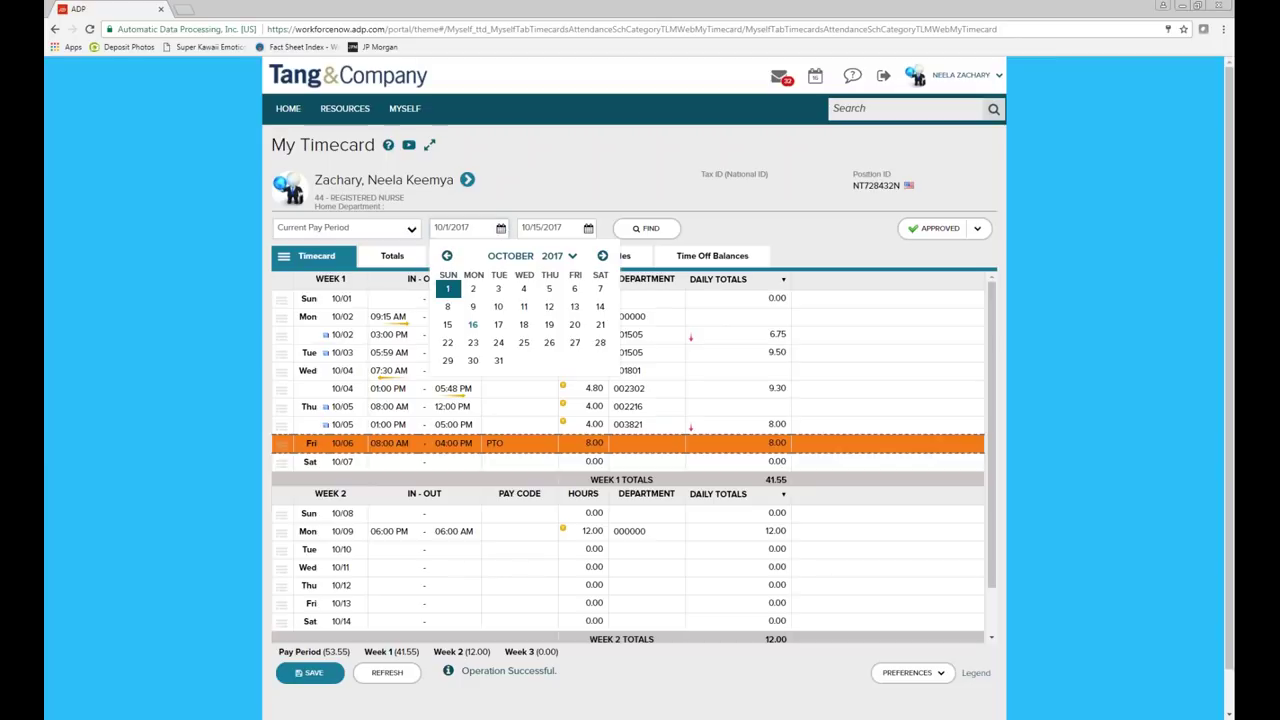
left_click(502, 230)
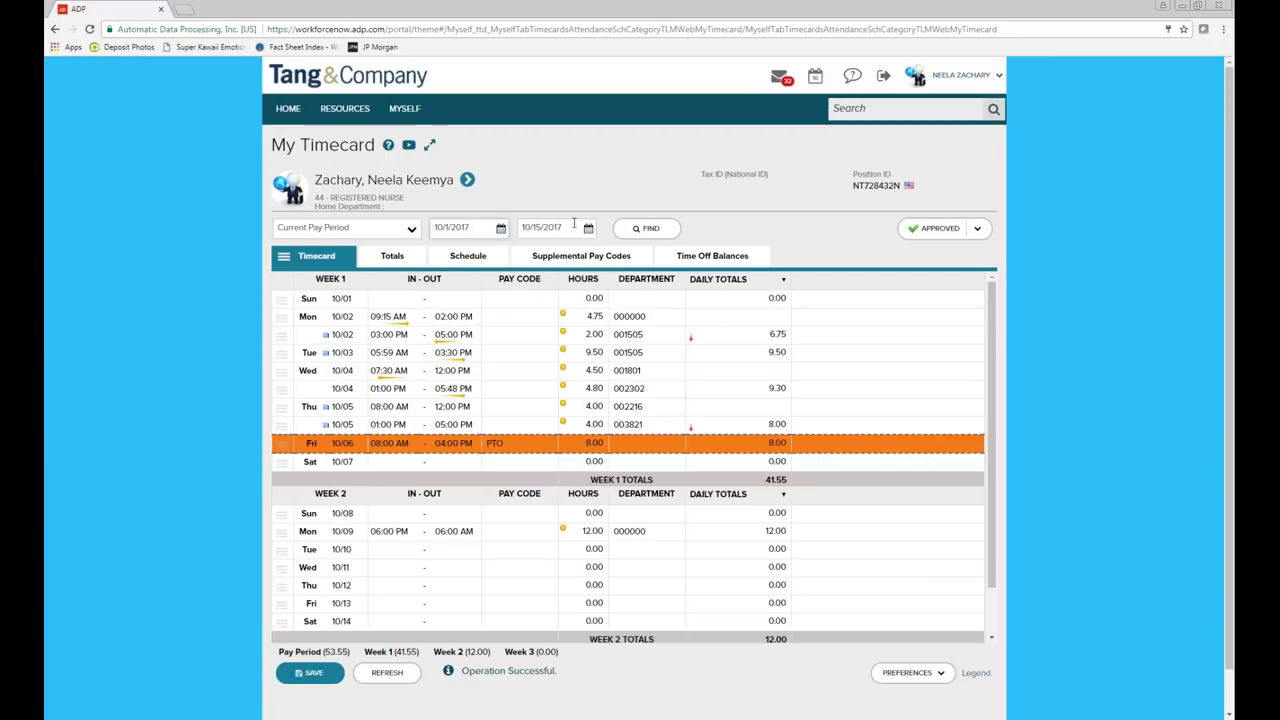
Step: Review the timecard's totals, schedule, supplemental pay codes and time off balances, and return to the timecard view
left_click(405, 264)
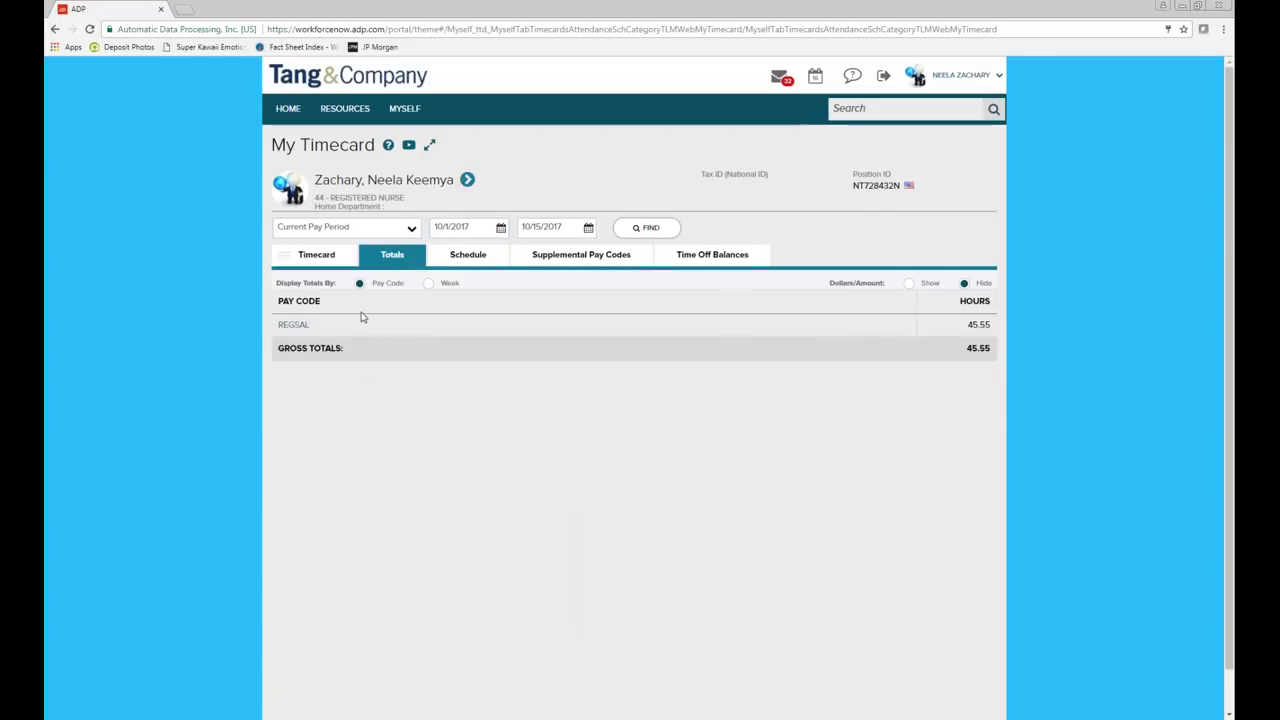
left_click(474, 262)
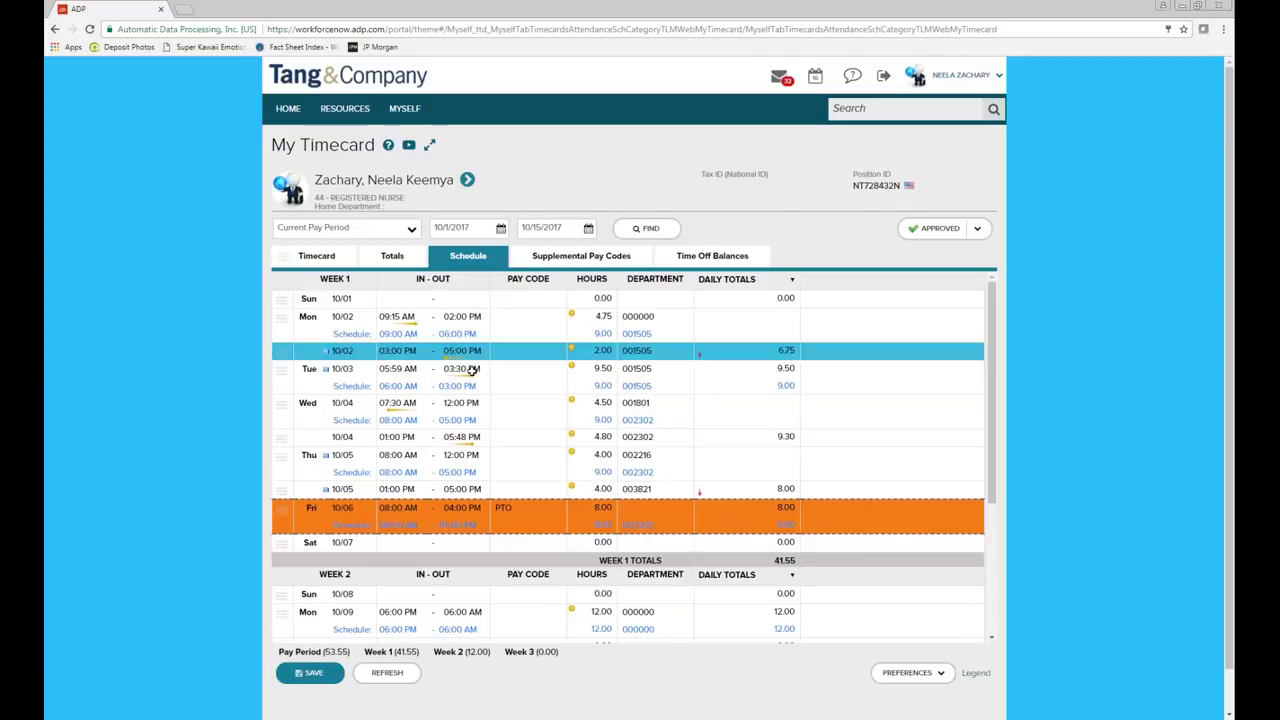
scroll(628, 494, "down", 3)
scroll(628, 490, "up", 4)
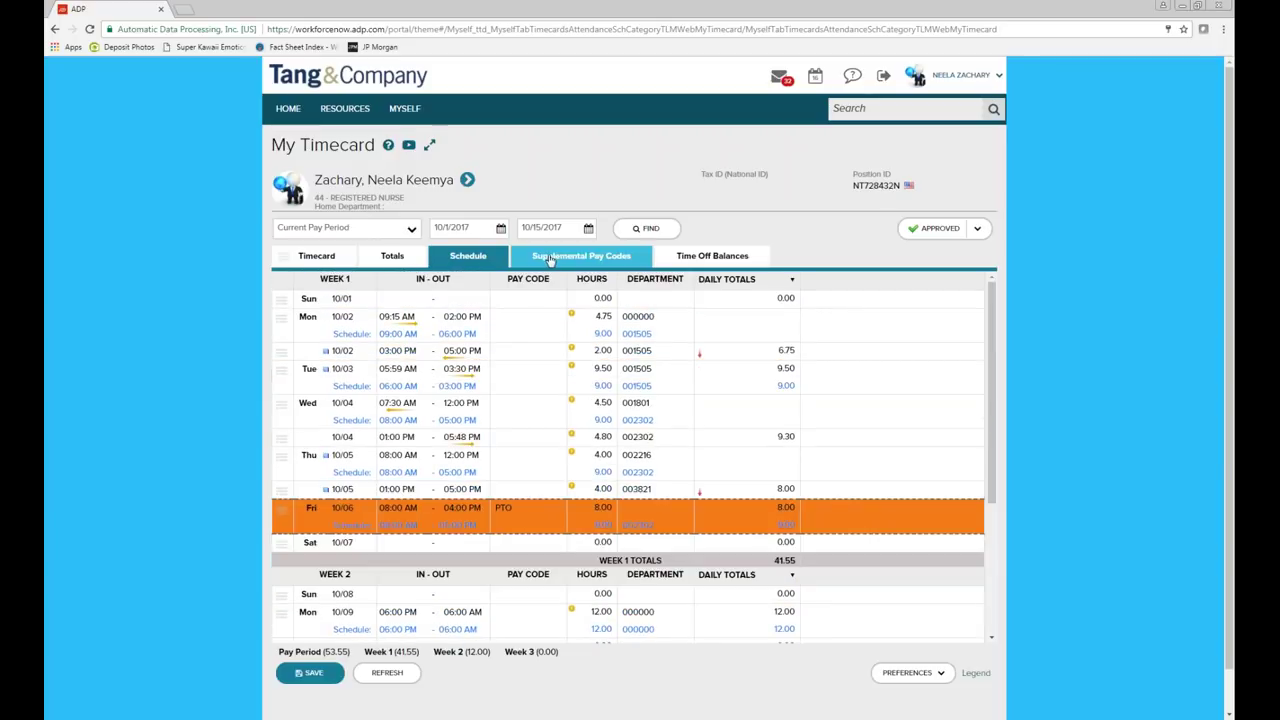
left_click(549, 260)
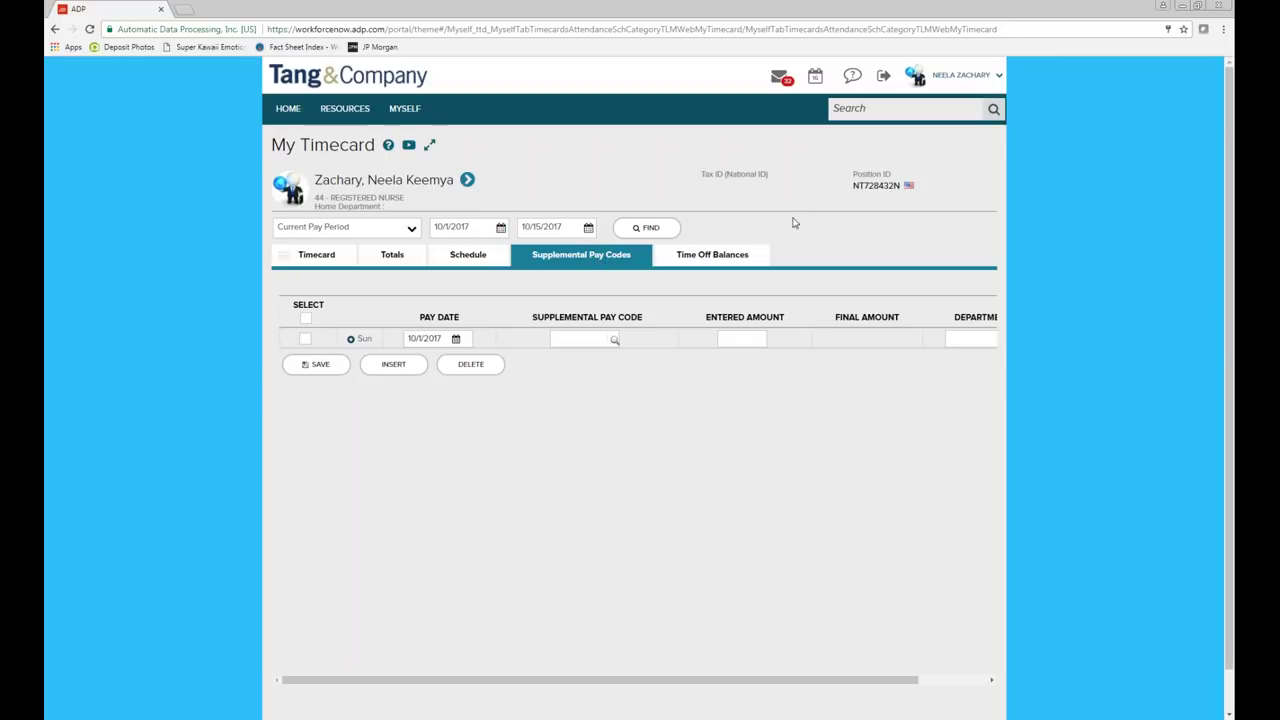
left_click(712, 254)
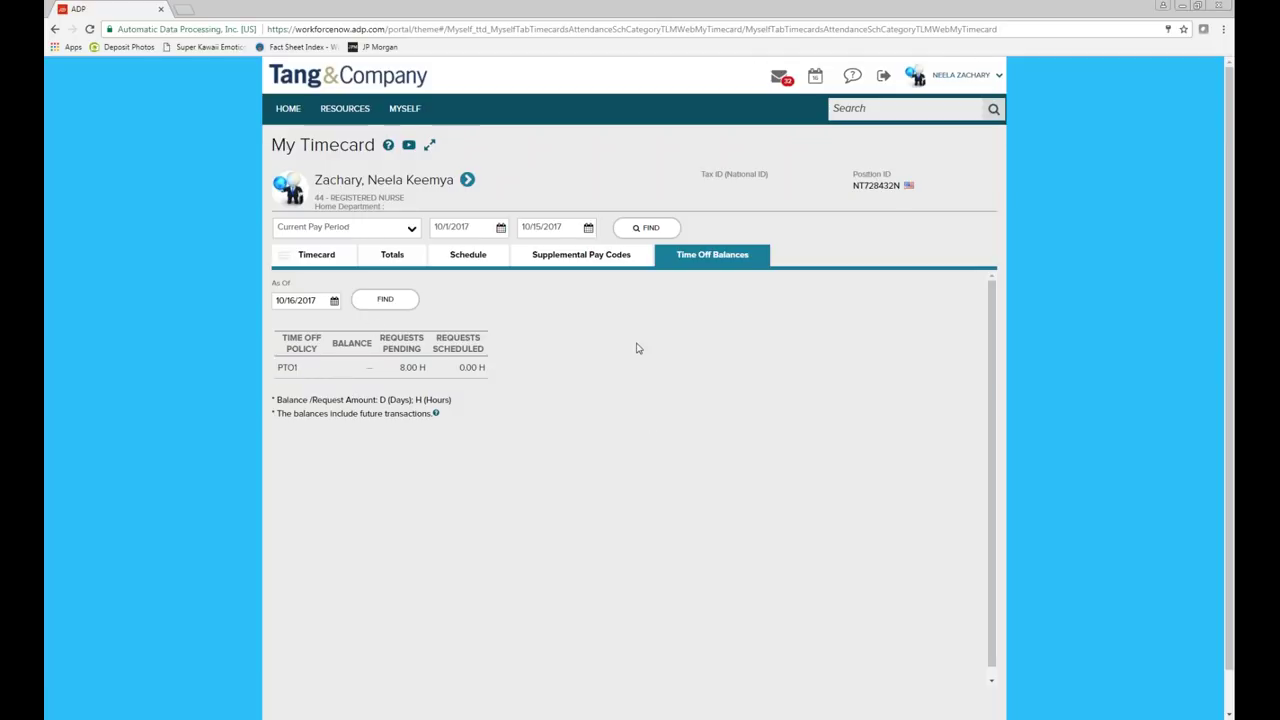
left_click(314, 260)
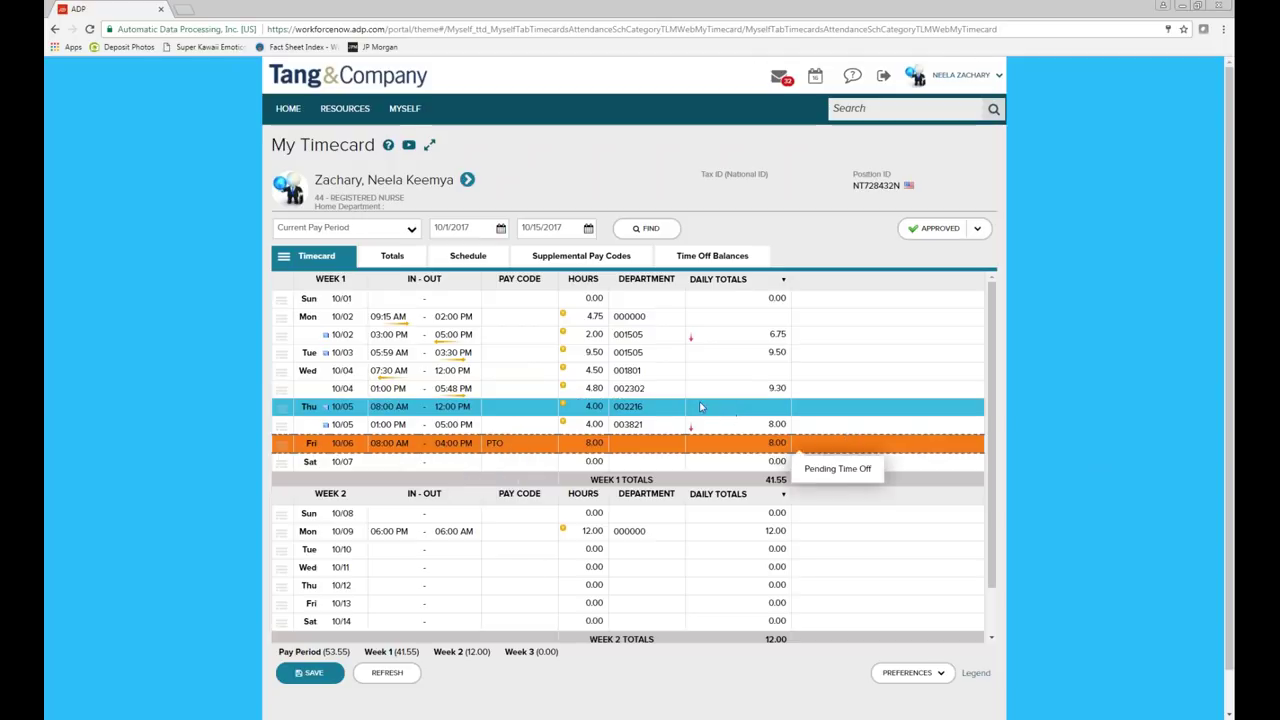
Step: Look through the My Timecard learning bytes and return to the ADP timecard page
left_click(409, 148)
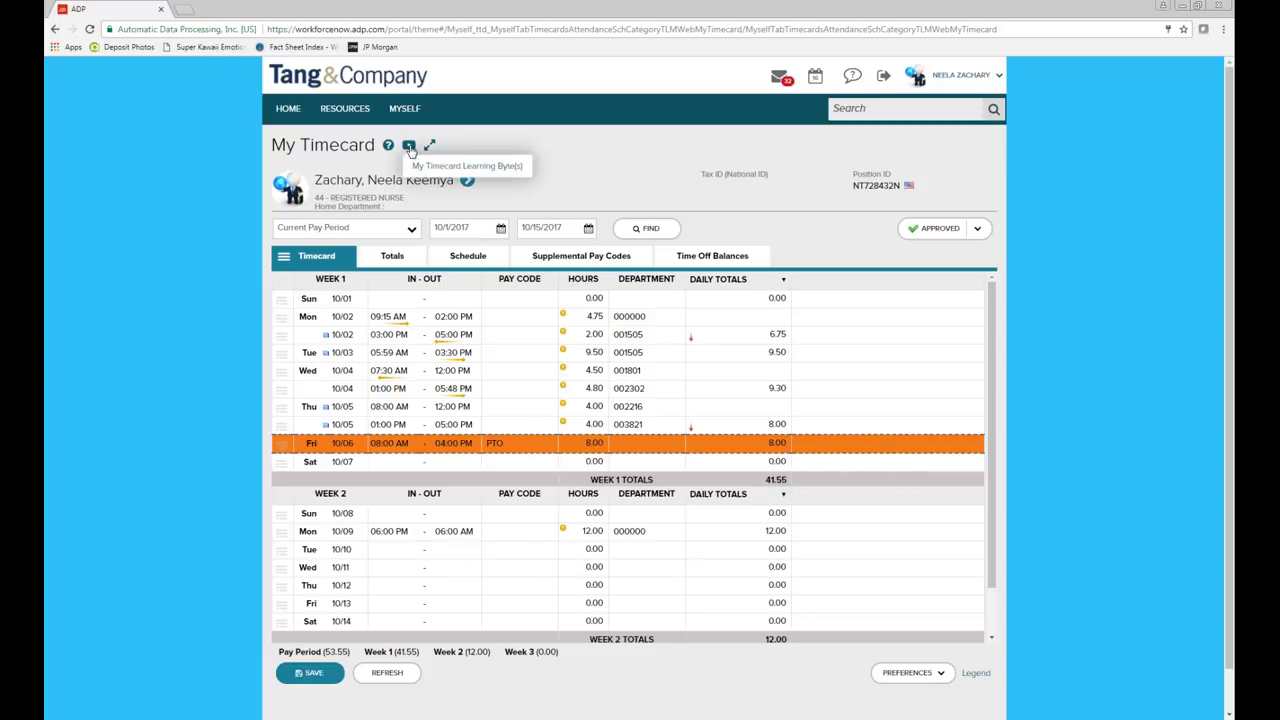
left_click(510, 168)
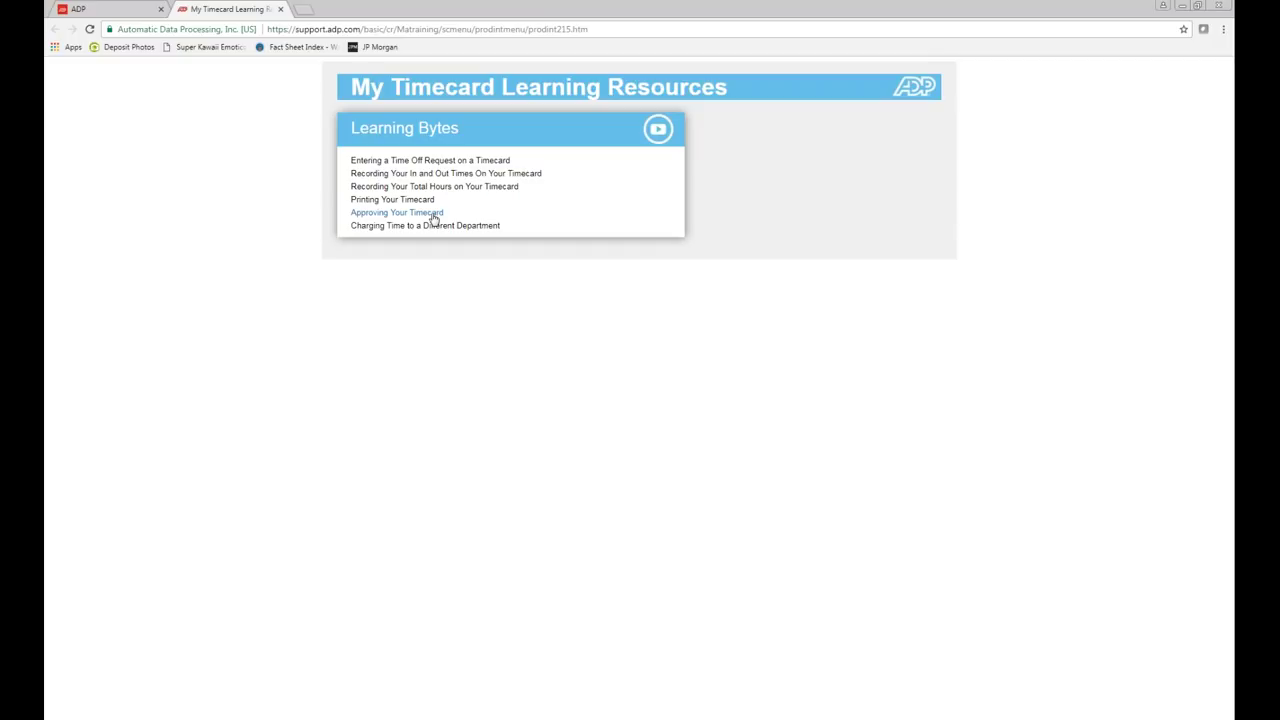
left_click(120, 9)
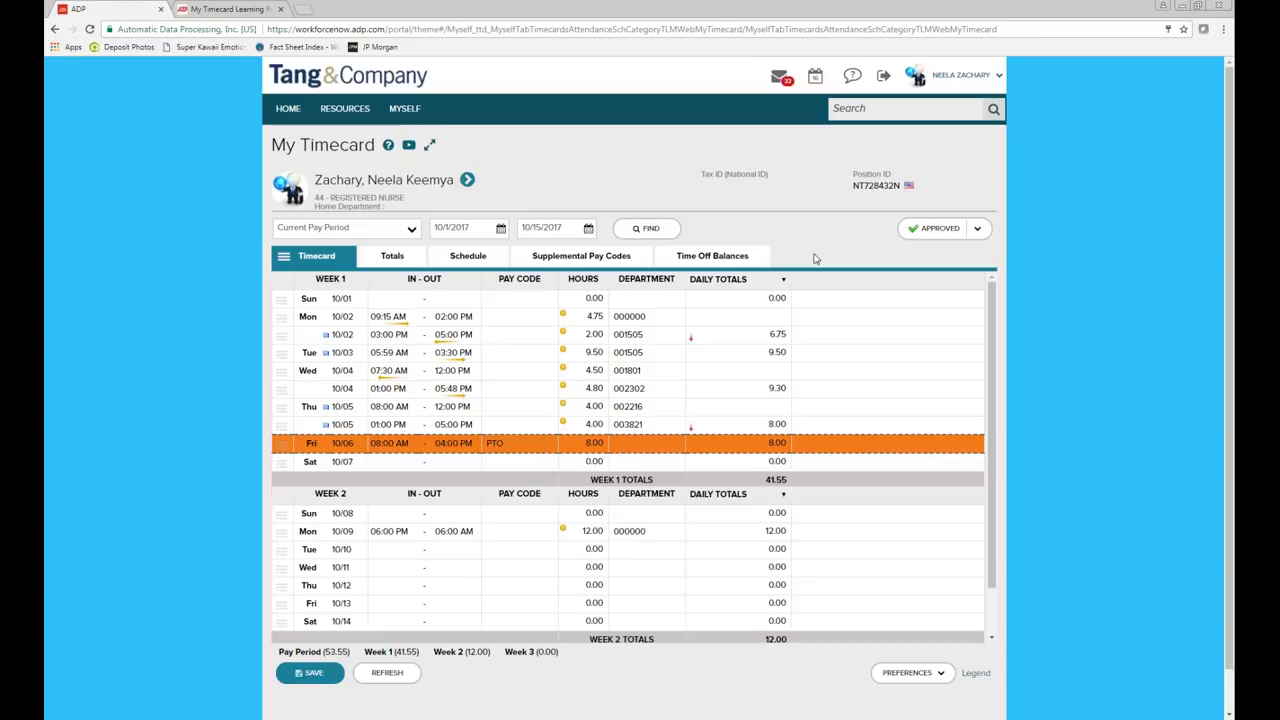
Step: Start a new time off request with the date range 10/25/2017 to 10/31/2017
left_click(412, 112)
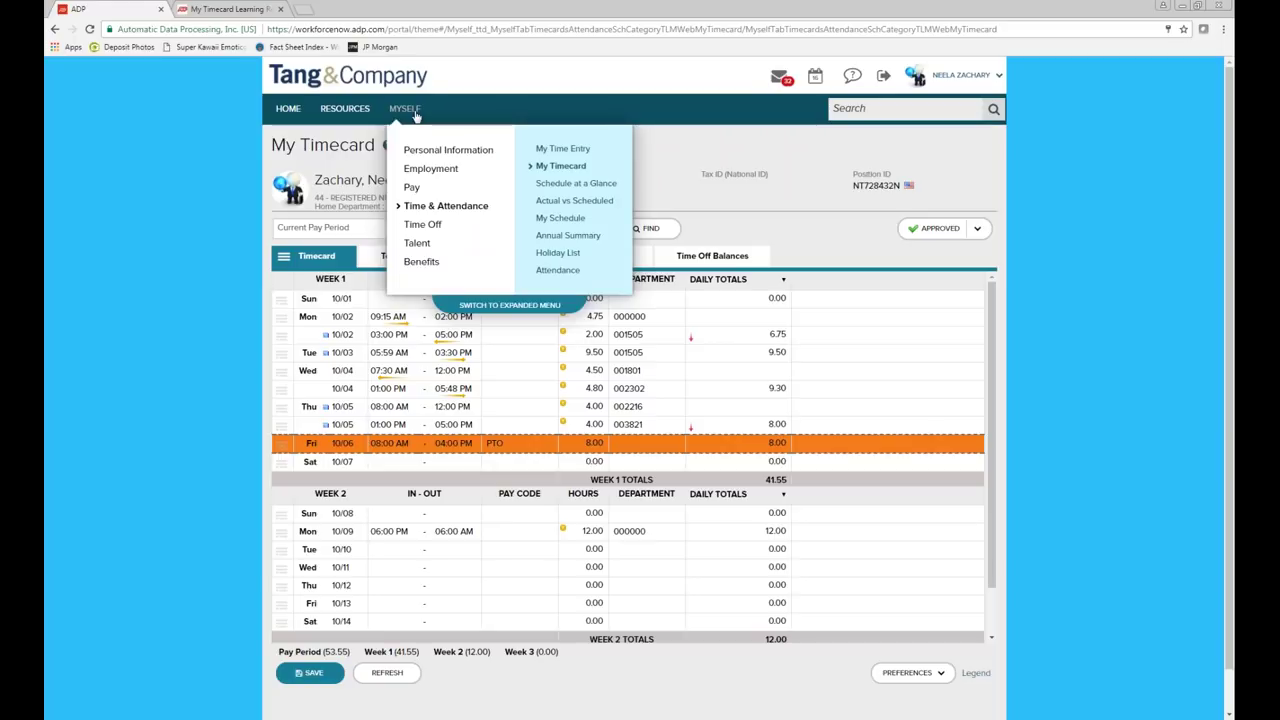
left_click(423, 226)
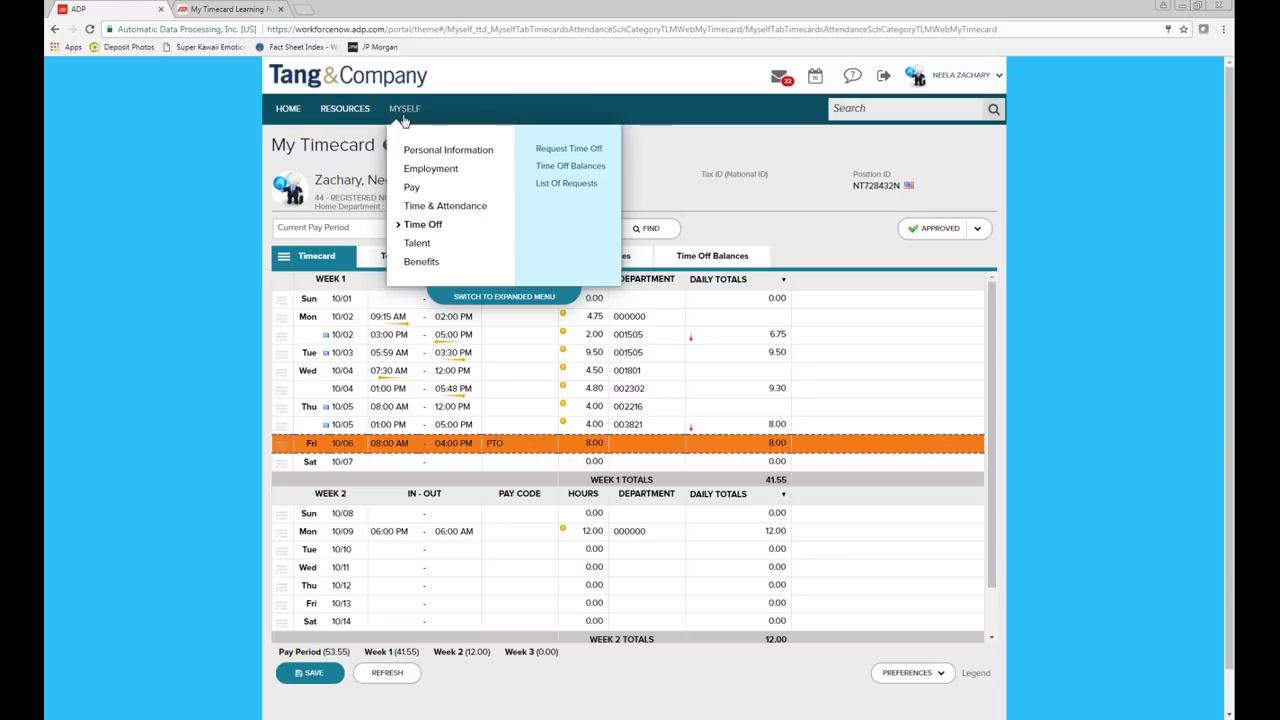
left_click(596, 151)
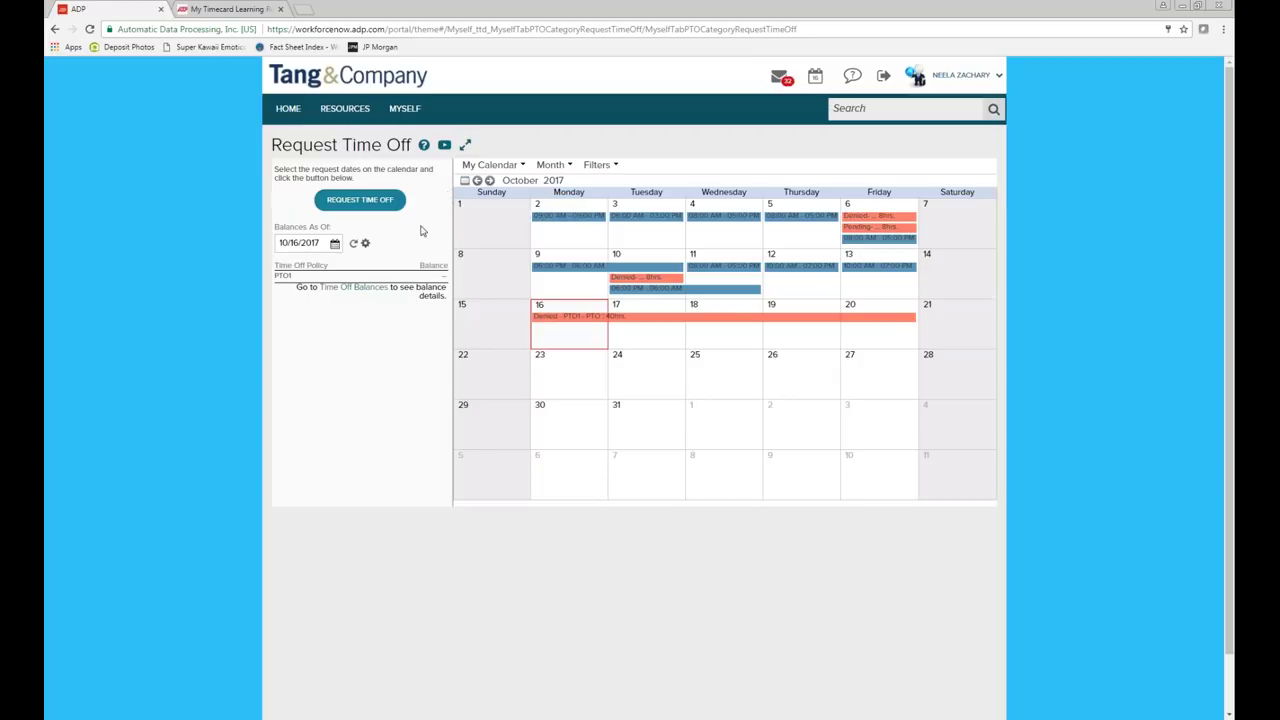
left_click(337, 204)
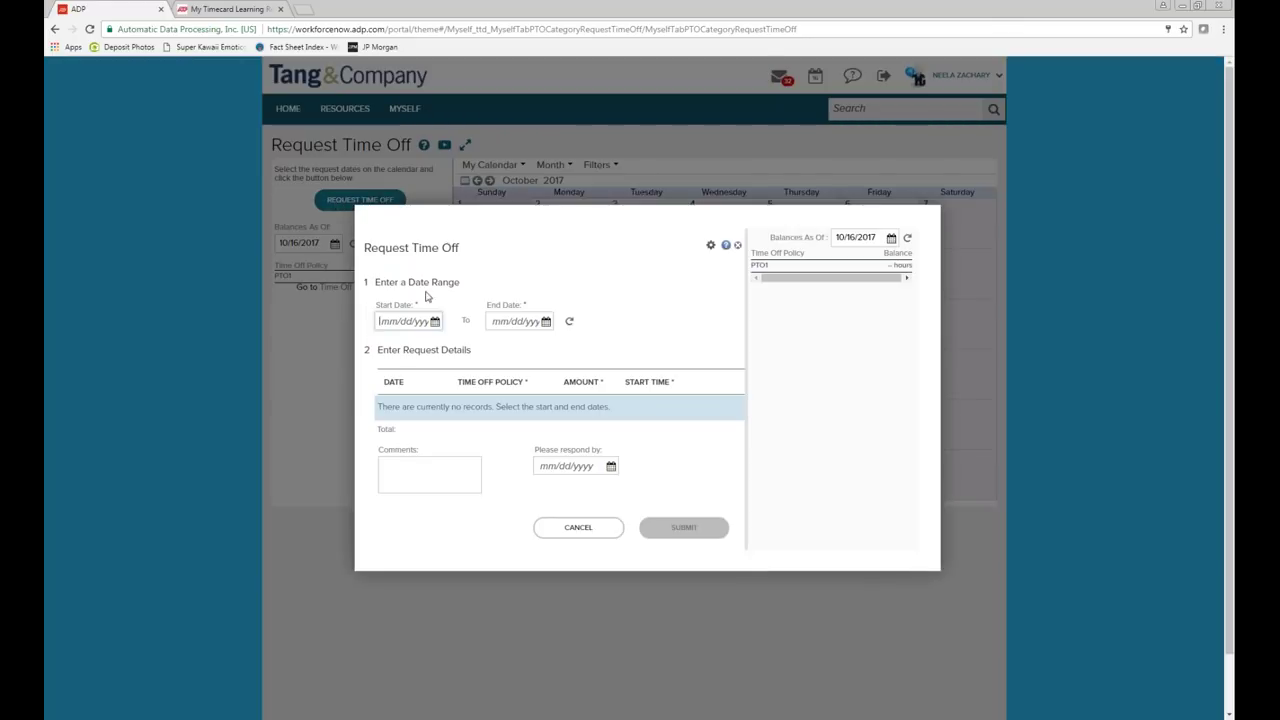
left_click(434, 322)
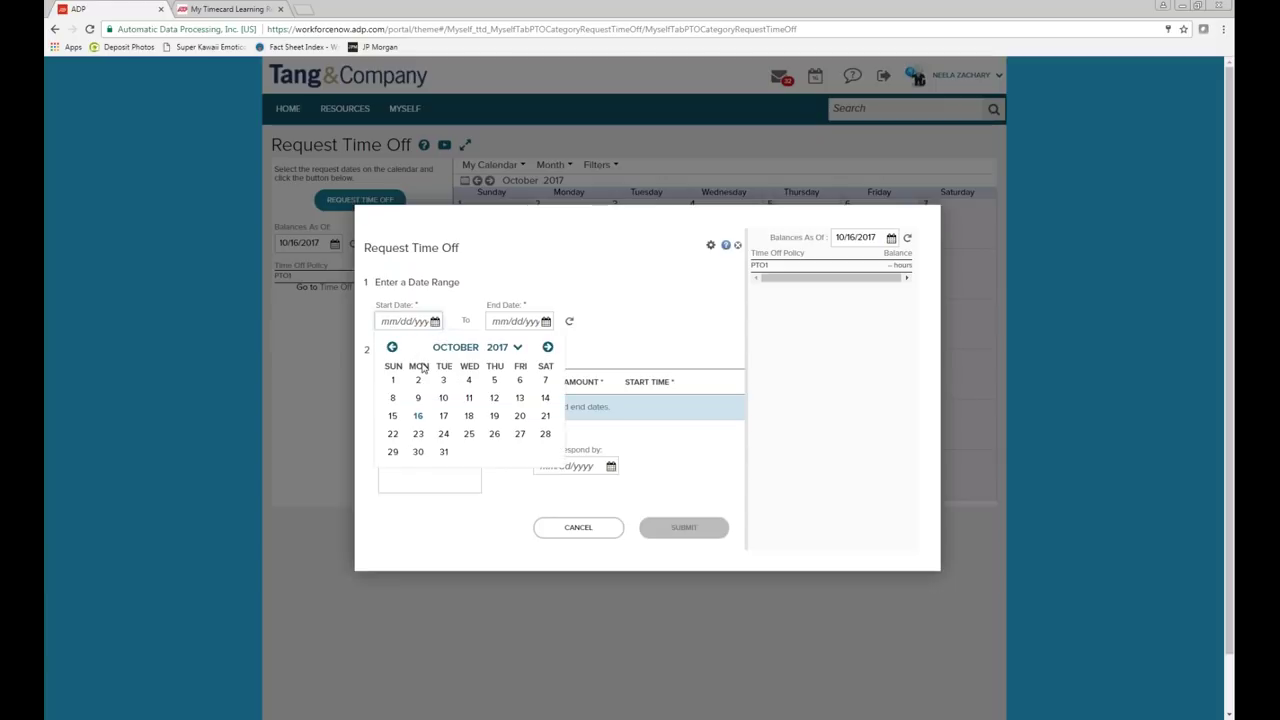
left_click(472, 437)
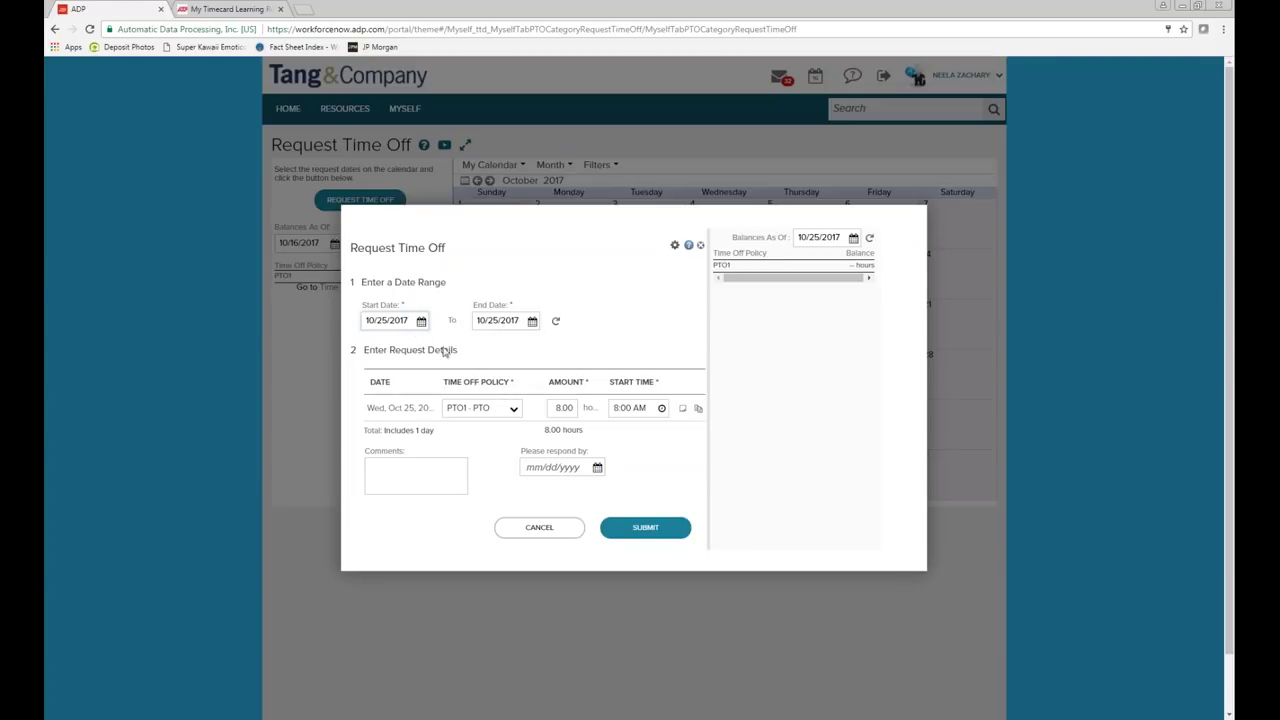
key("Tab")
left_click(533, 322)
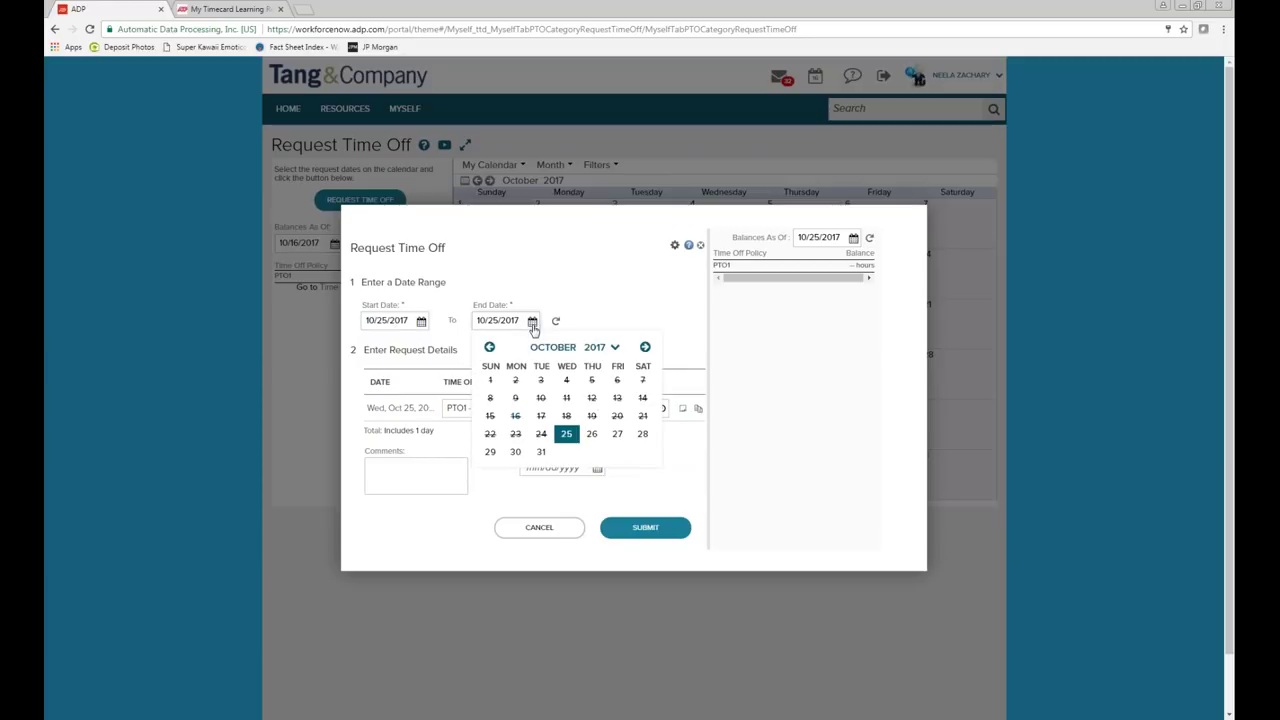
left_click(540, 454)
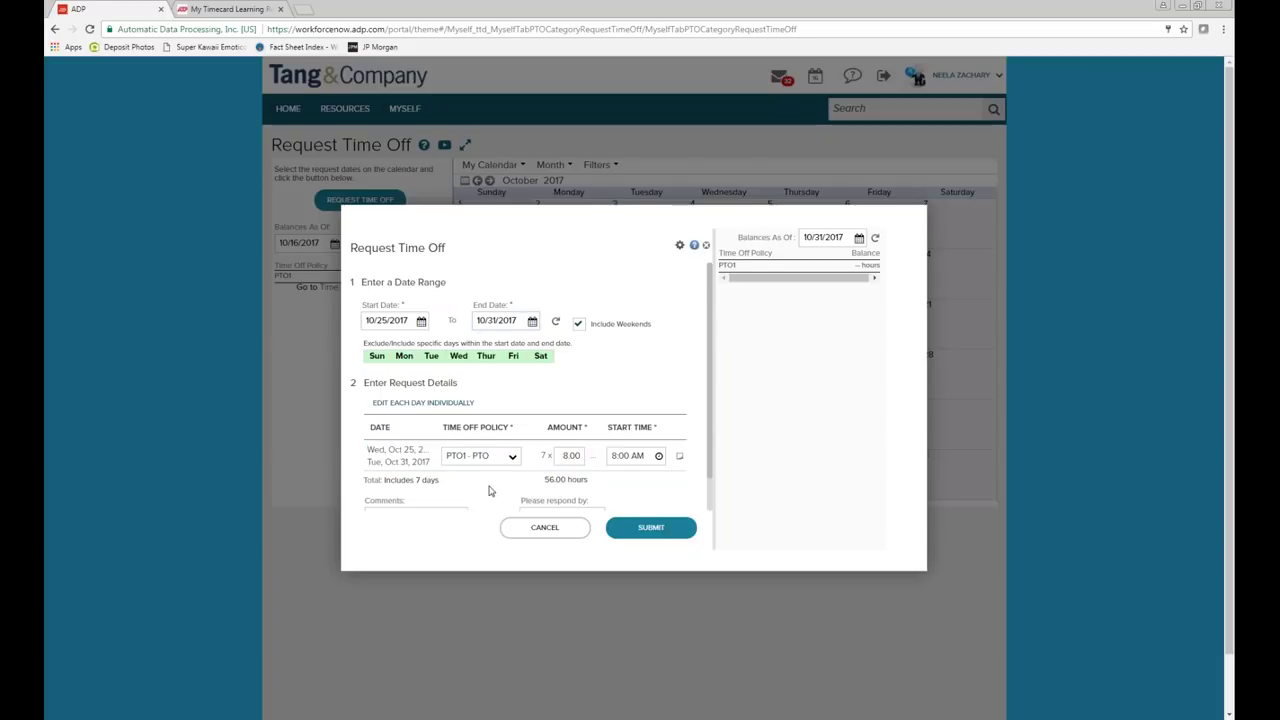
Step: Ask for a response by 10/20/2017, submit the time off request and dismiss the notice
scroll(495, 488, "down", 1)
left_click(408, 487)
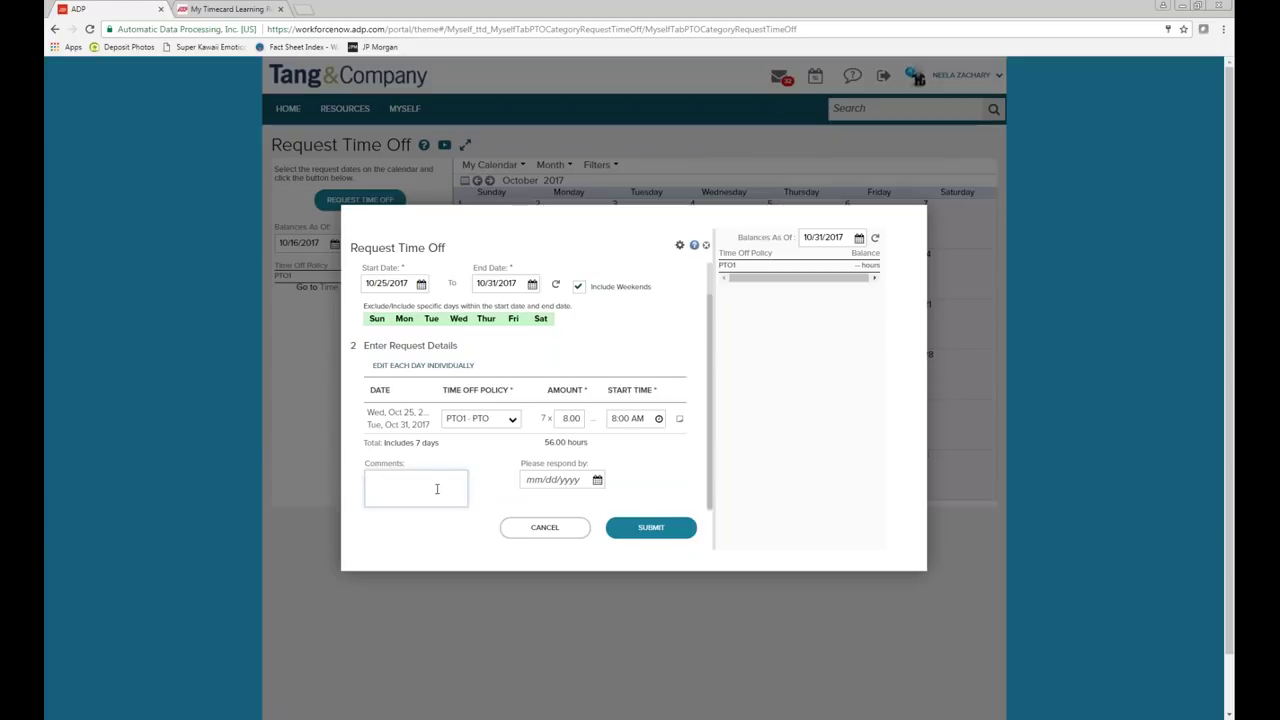
left_click(599, 484)
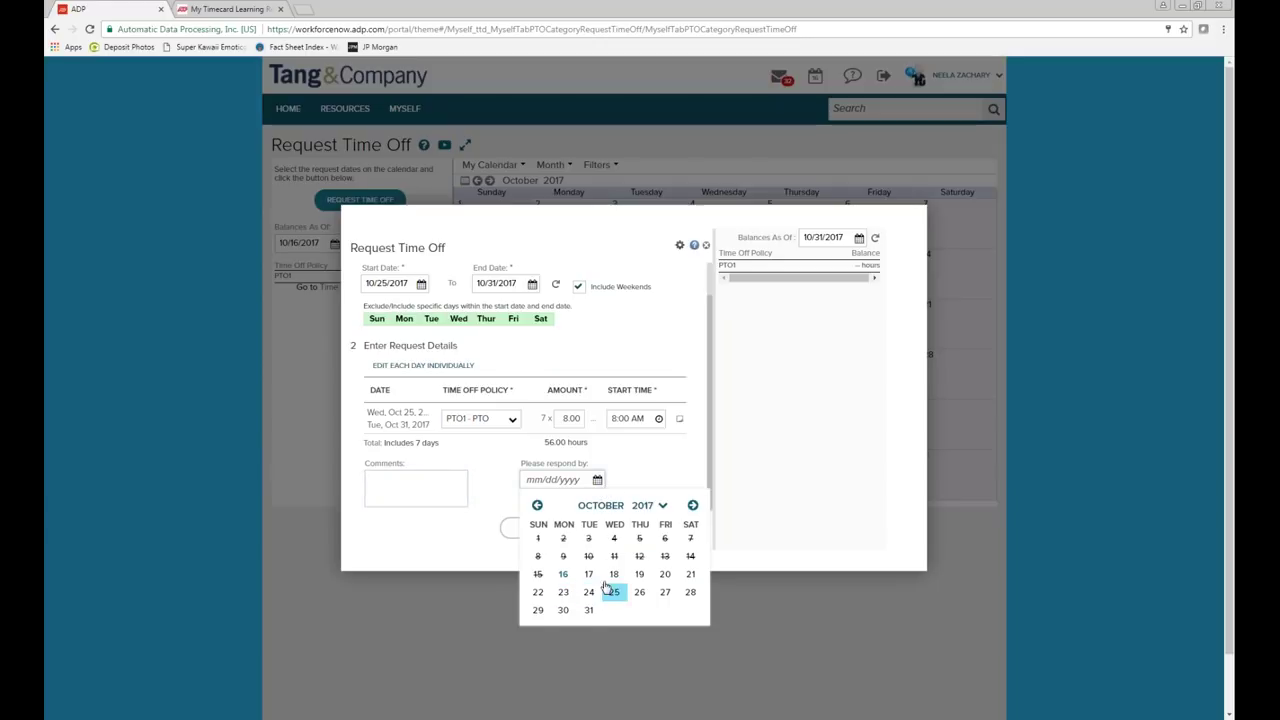
left_click(665, 575)
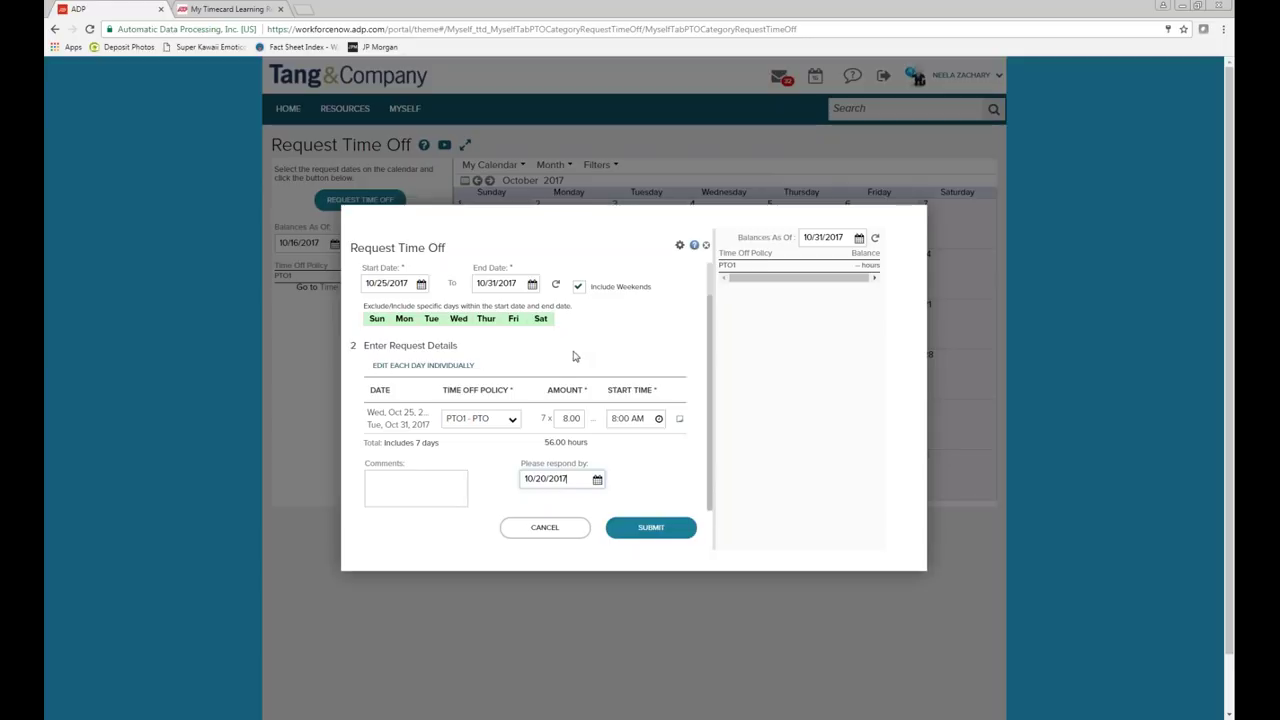
left_click(673, 530)
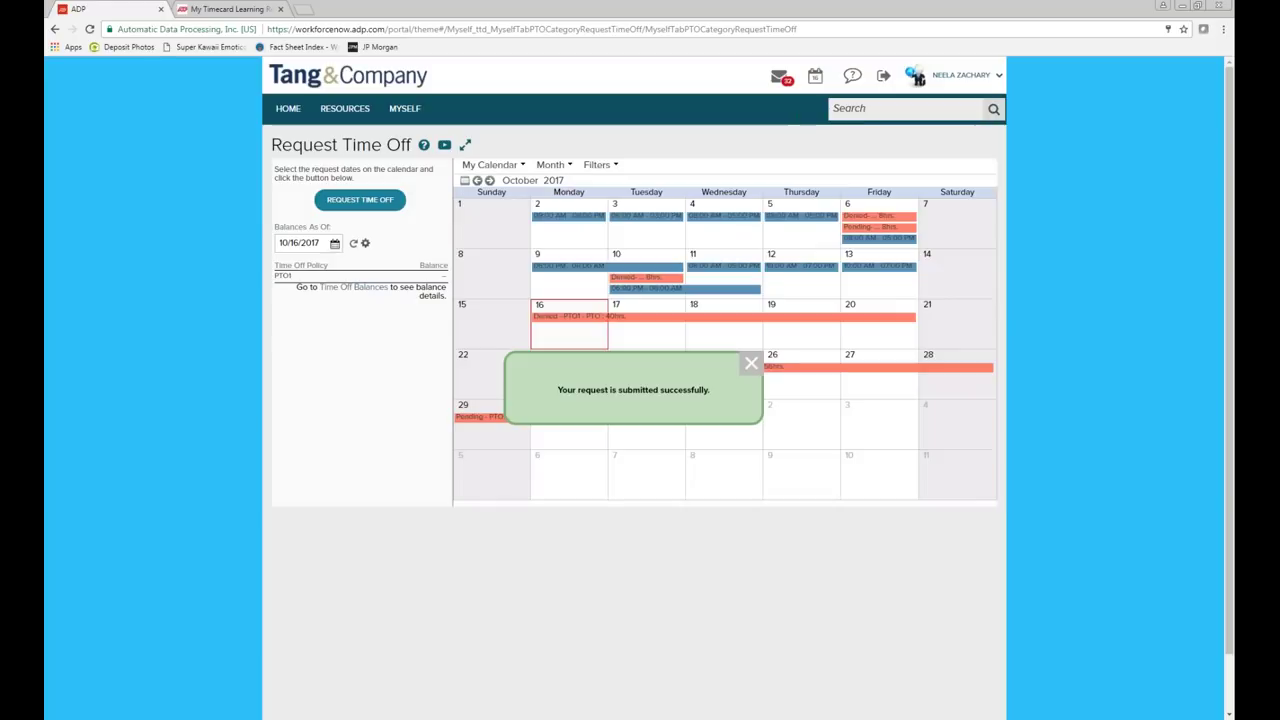
left_click(752, 363)
Step: Inspect the cancellation form for the pending 10/25 to 10/31 request from the calendar and close it without cancelling the request
left_click(724, 380)
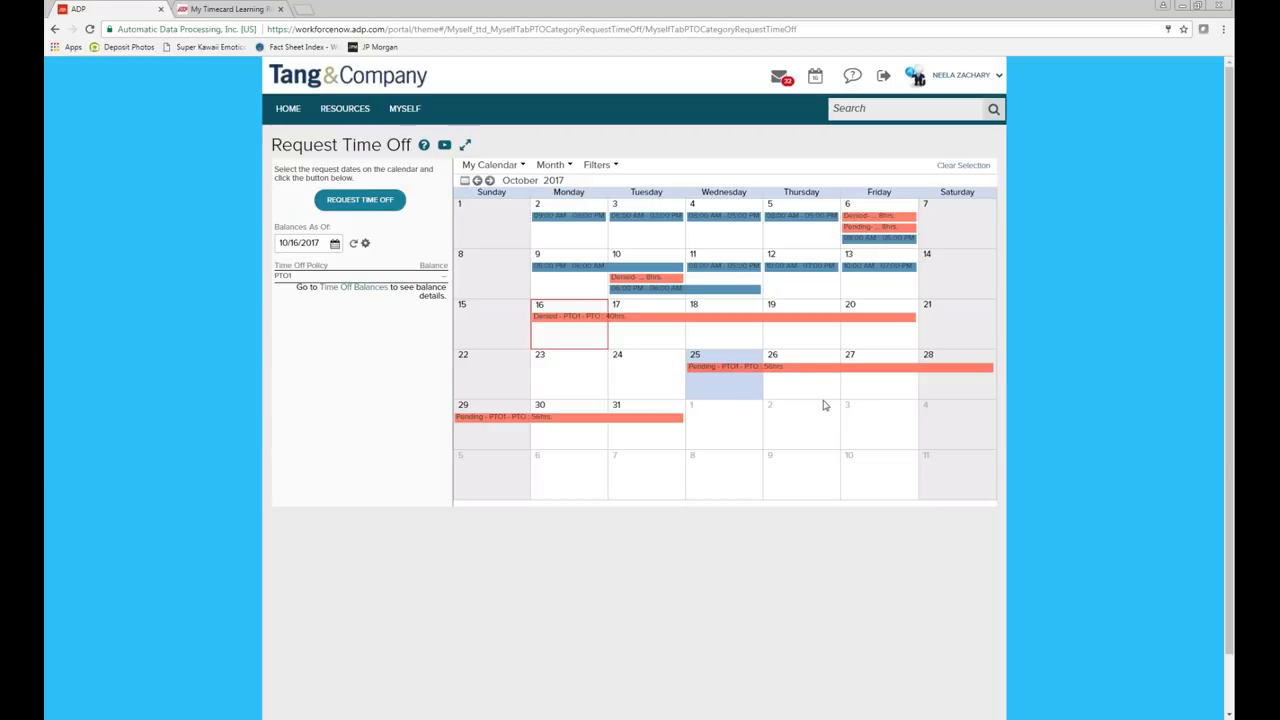
mouse_move(754, 377)
mouse_move(404, 112)
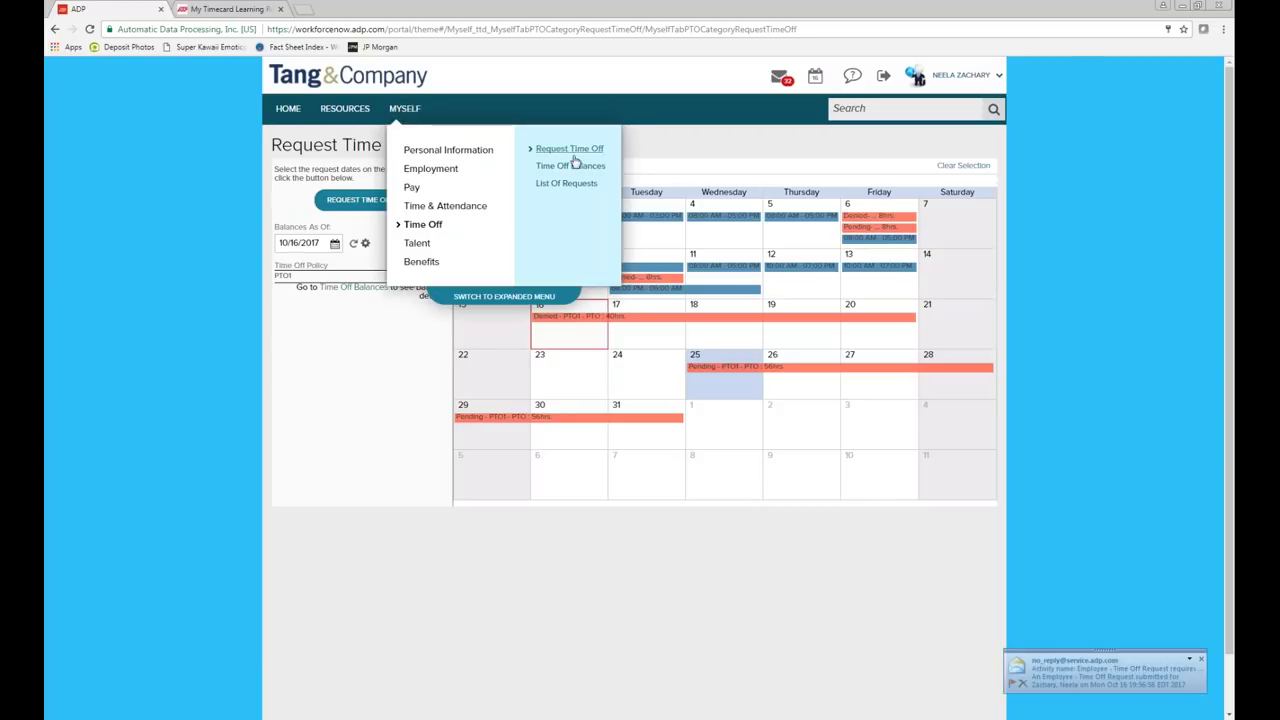
left_click(662, 448)
mouse_move(676, 424)
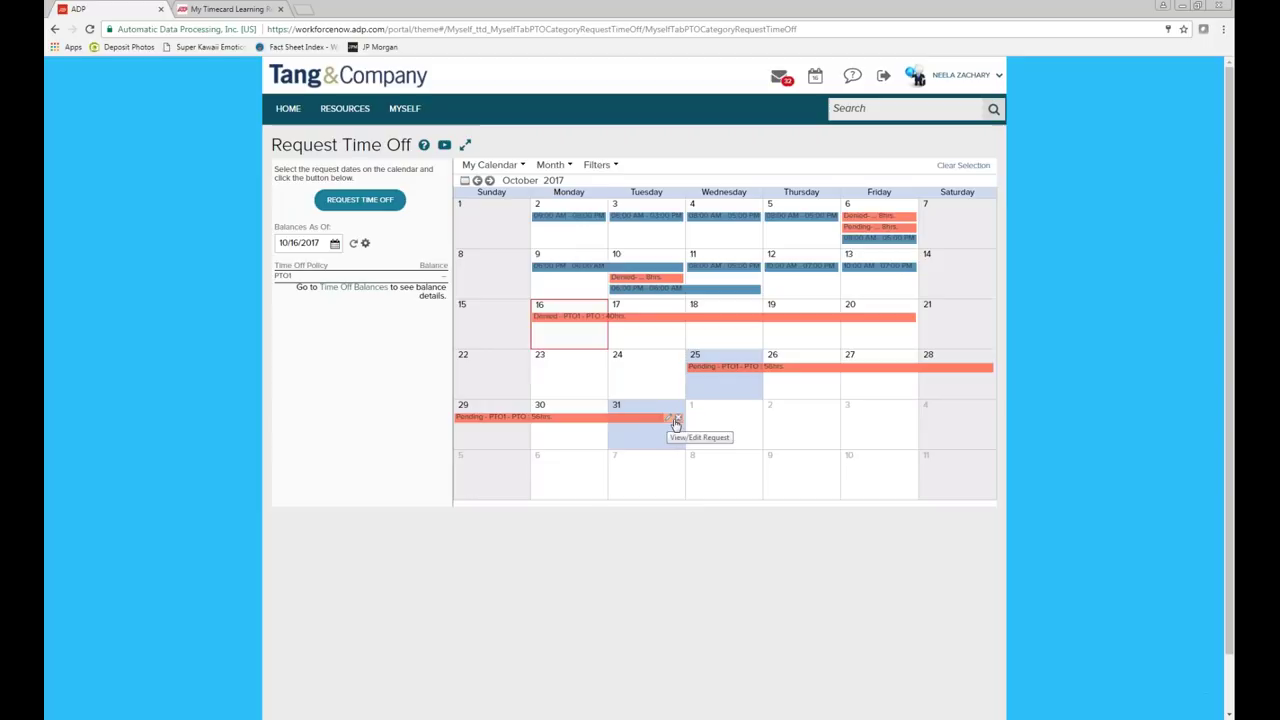
left_click(679, 420)
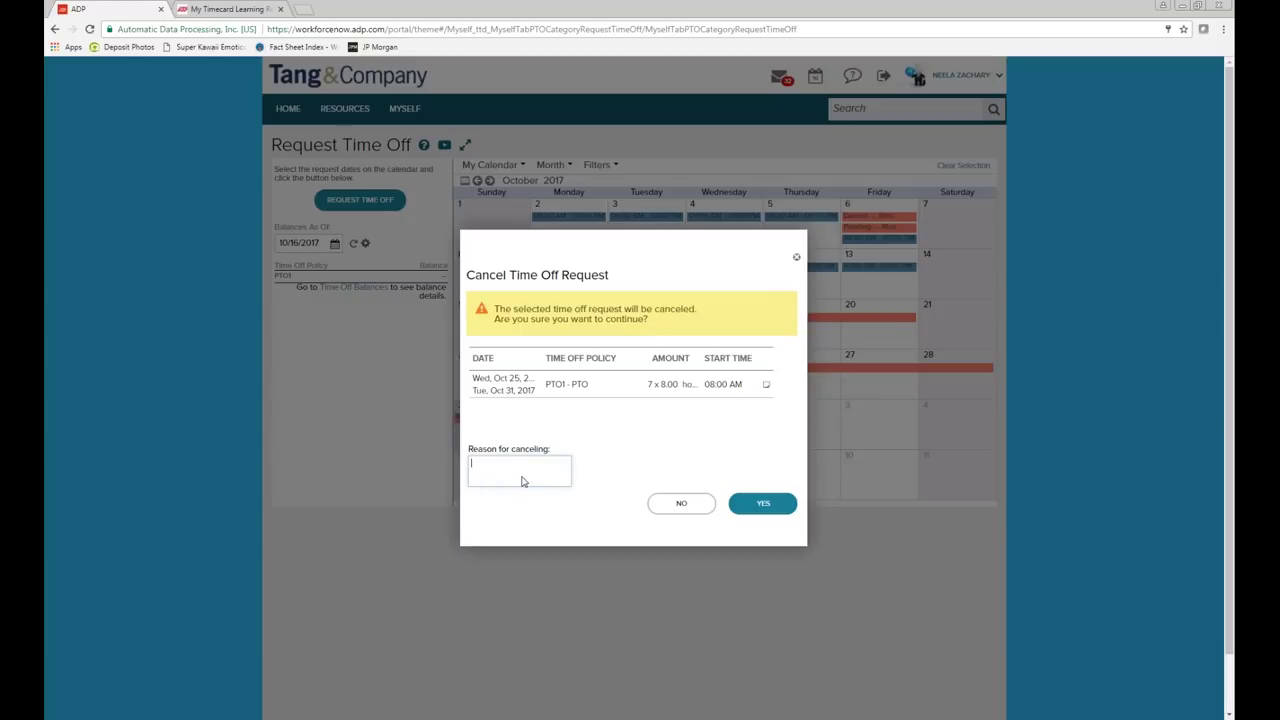
left_click(797, 259)
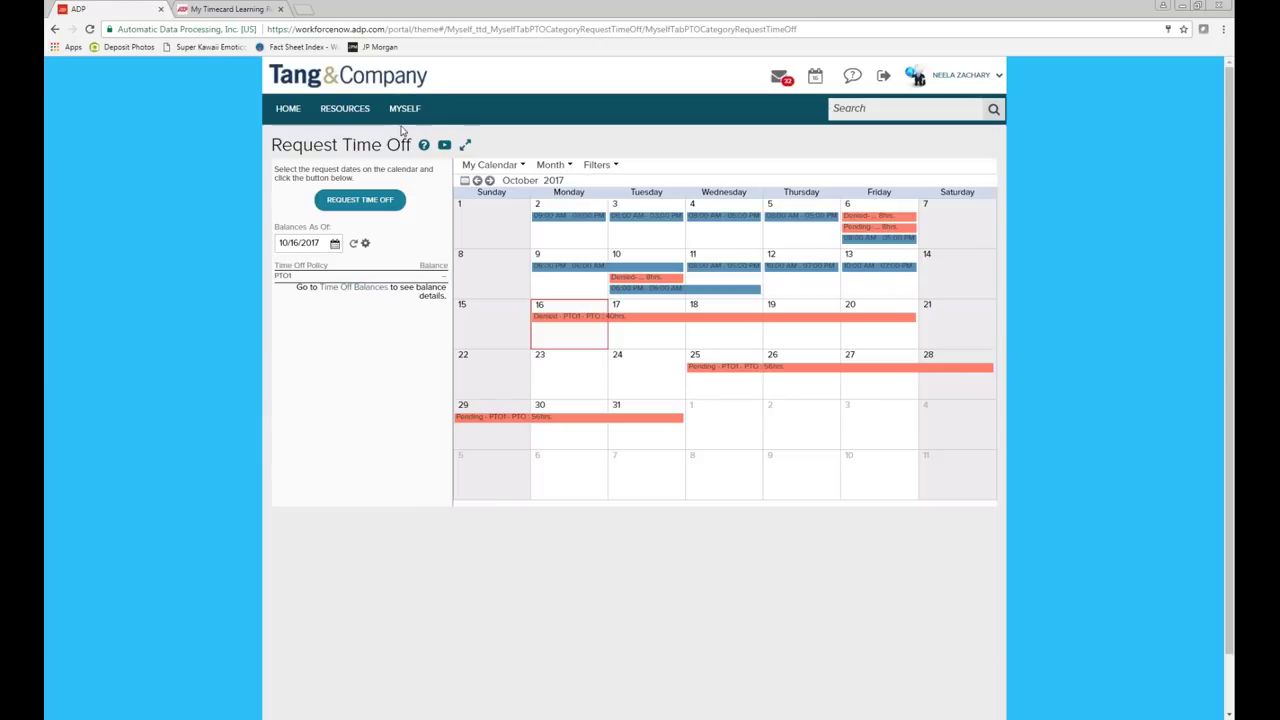
Step: Review the submitted time off requests and their statuses in the List Of Requests
mouse_move(401, 118)
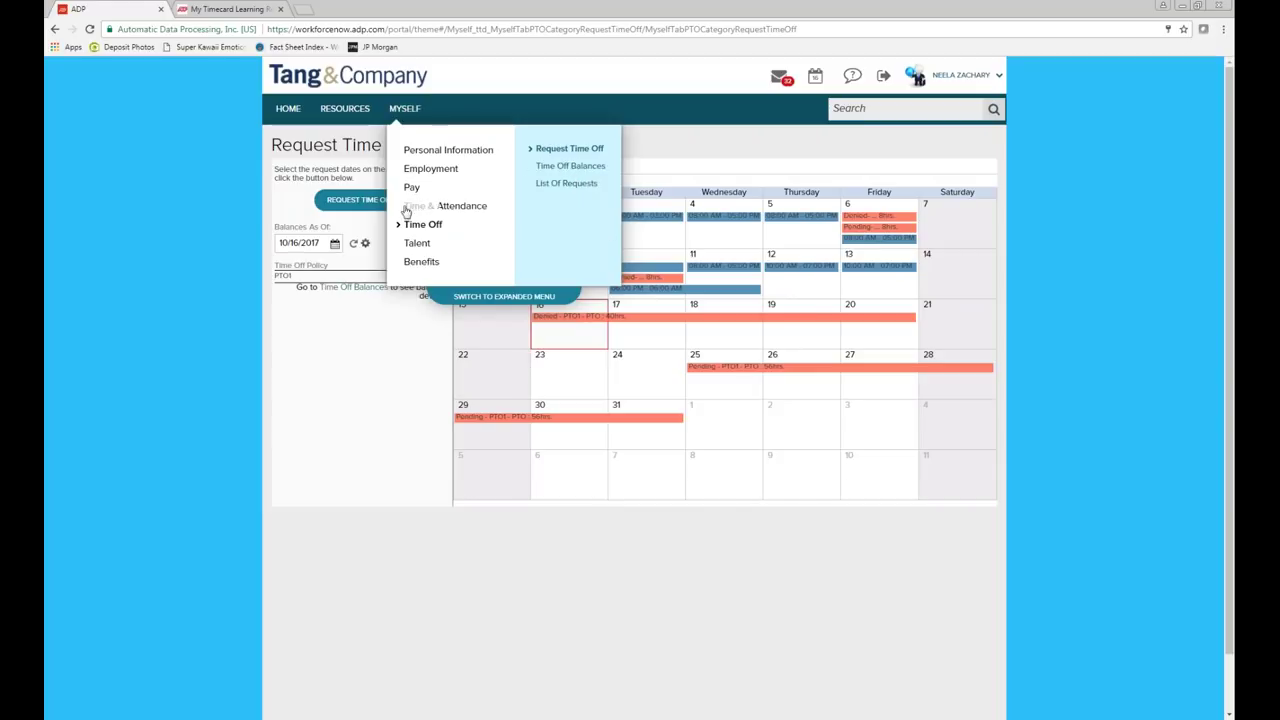
left_click(567, 184)
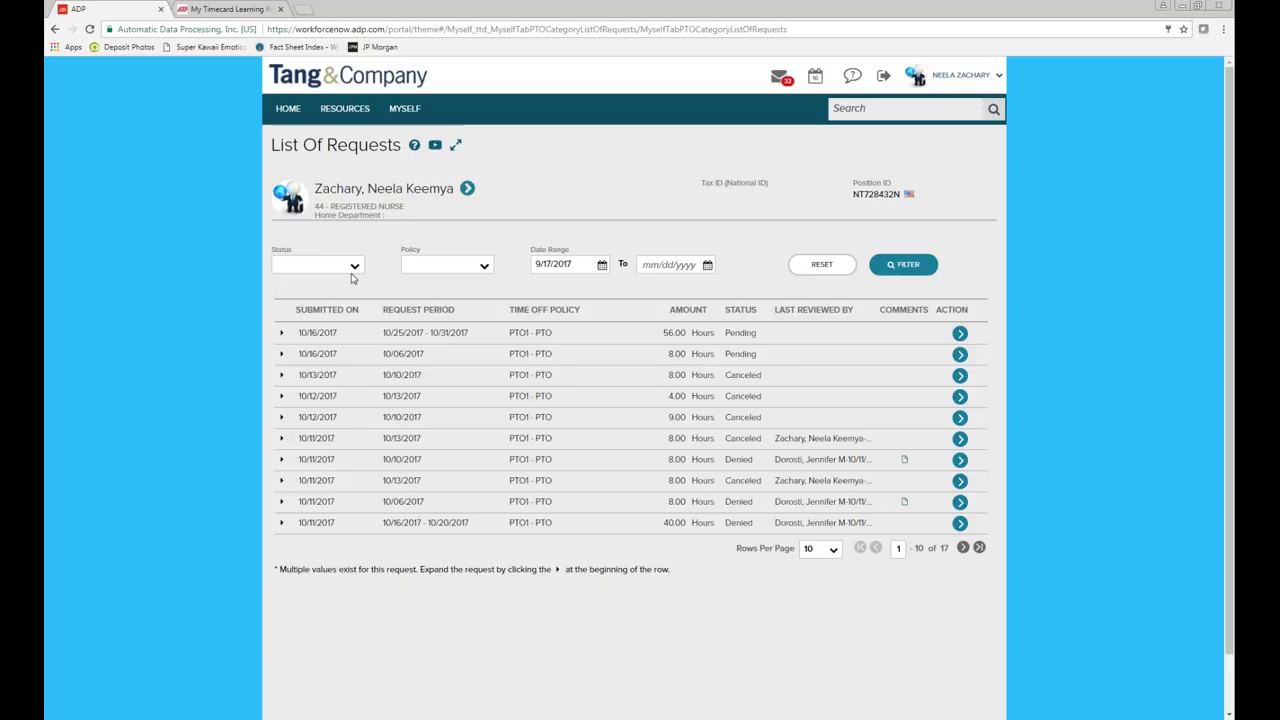
left_click(508, 341)
Step: View My Schedule for October 2017 and check the shift details for October 11 and October 3
mouse_move(398, 114)
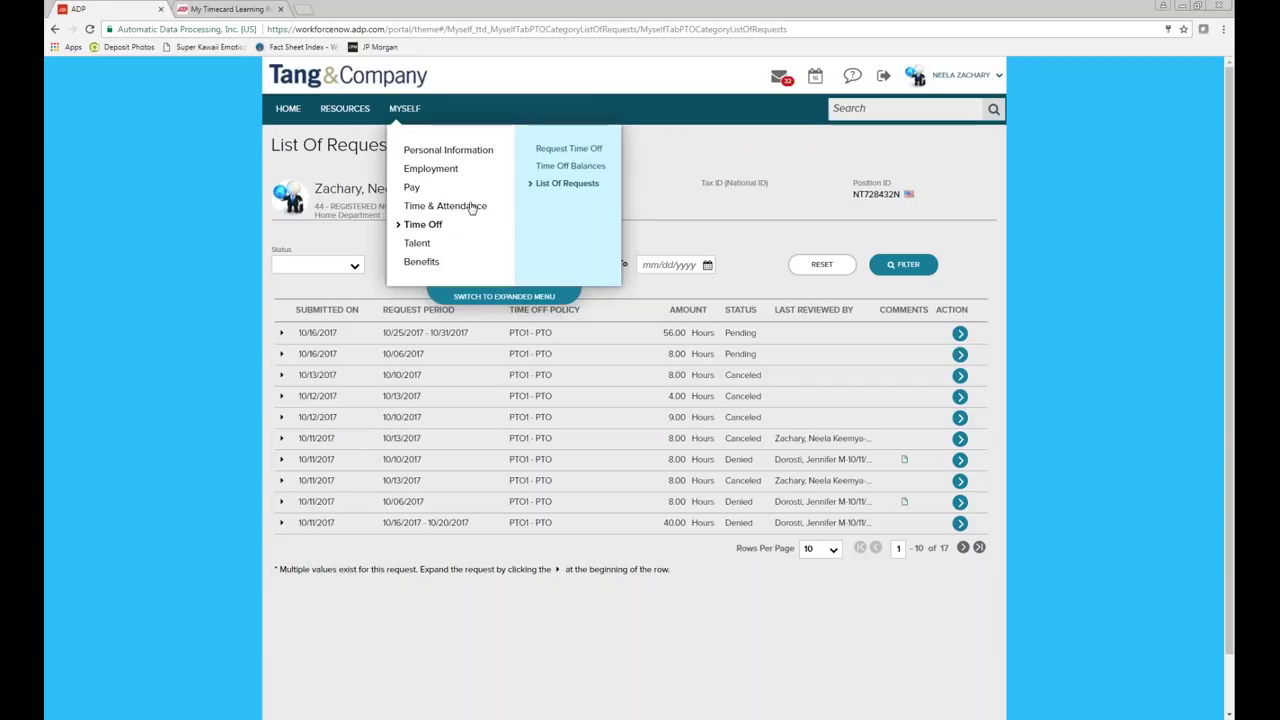
mouse_move(472, 208)
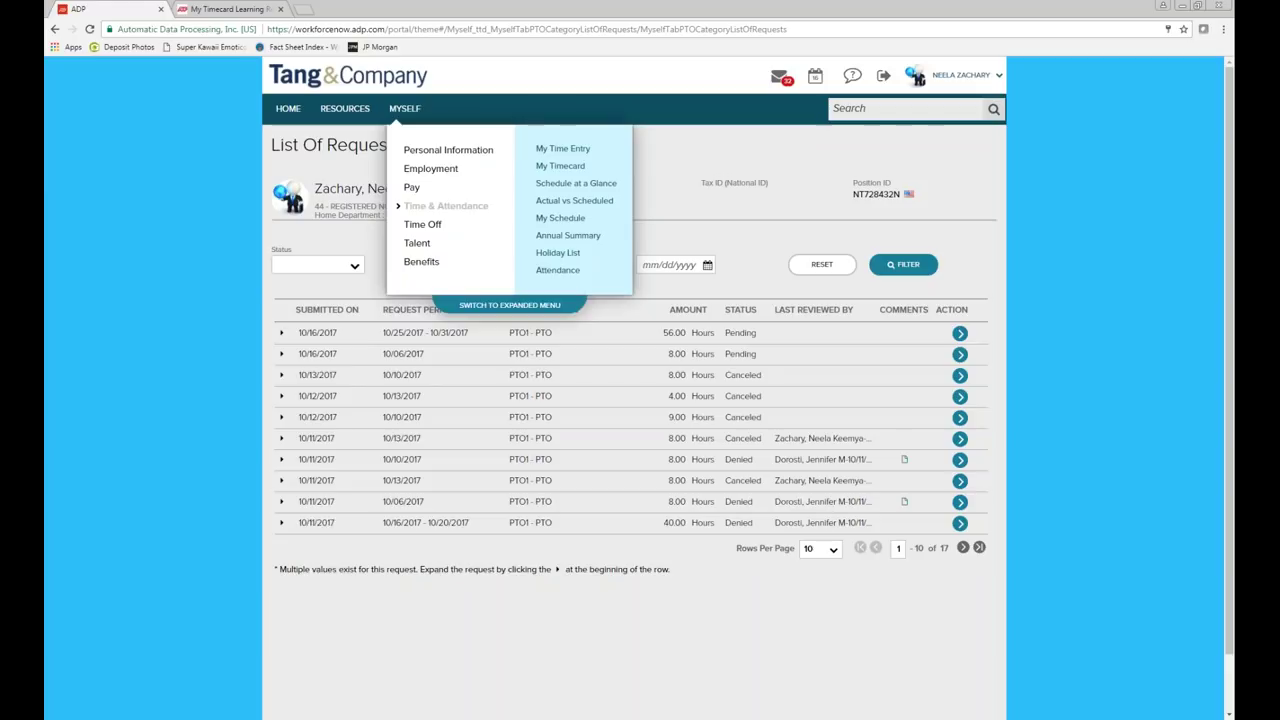
left_click(556, 219)
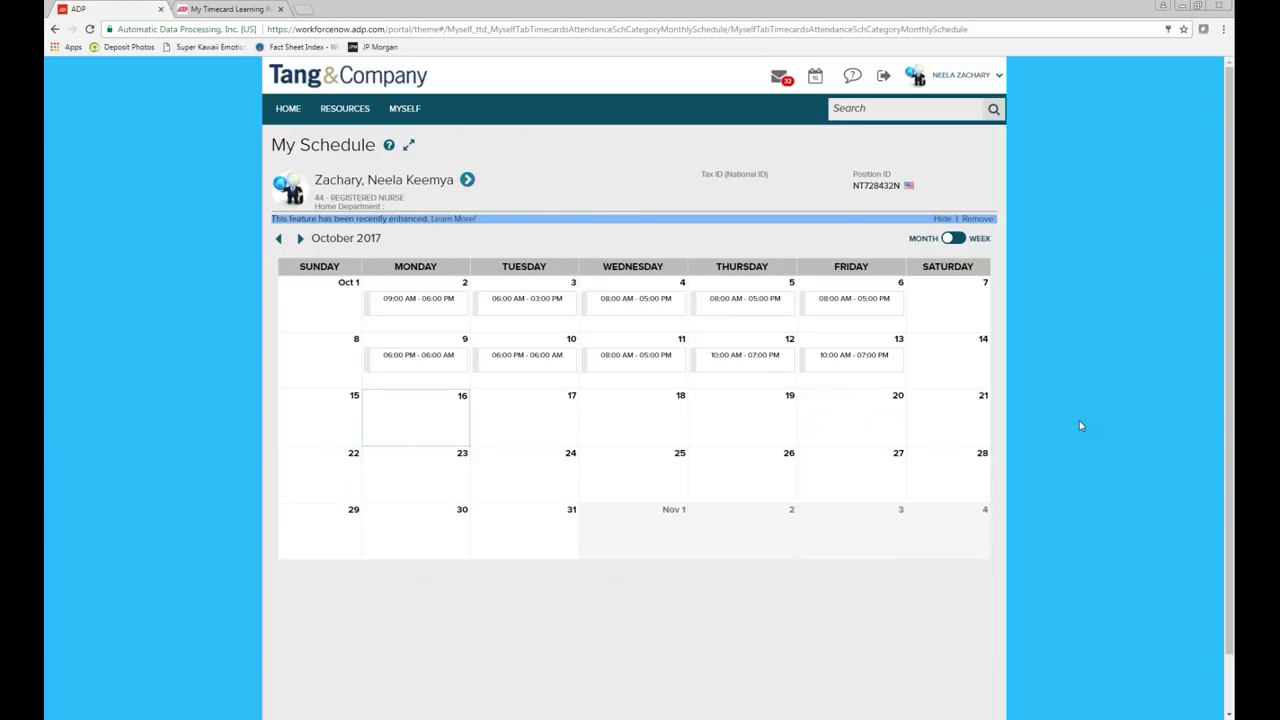
left_click(661, 361)
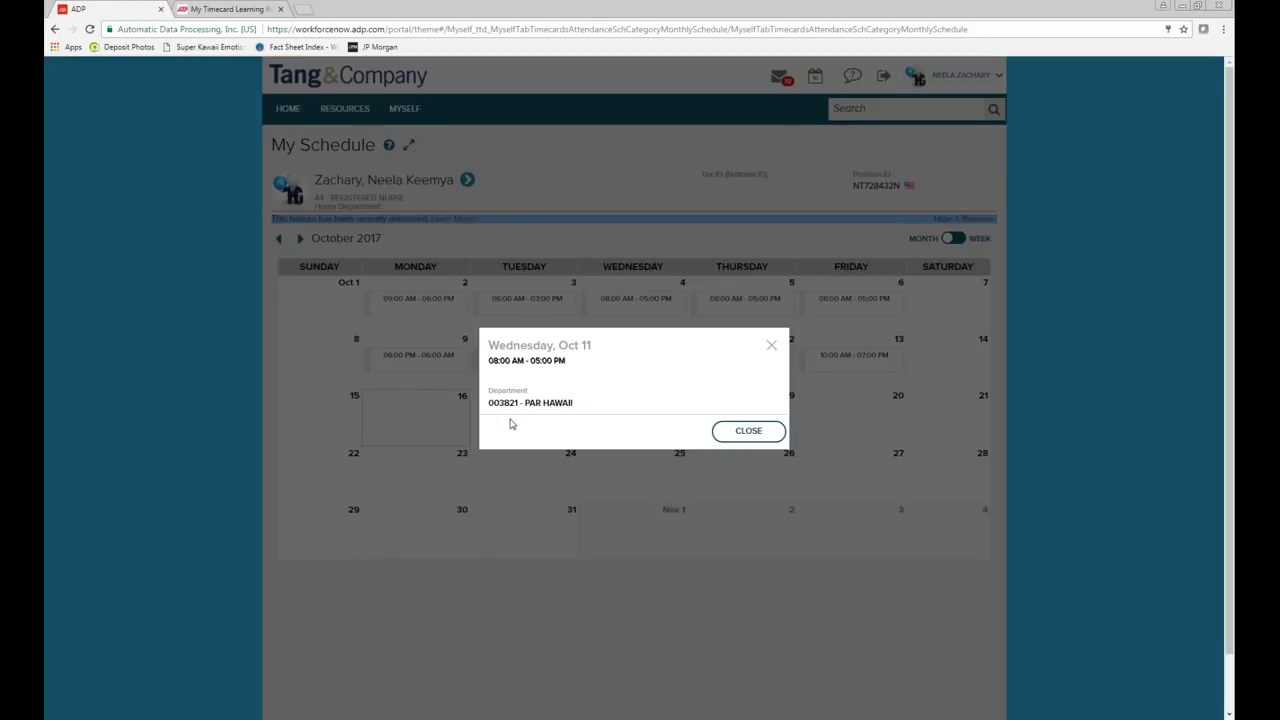
left_click(749, 431)
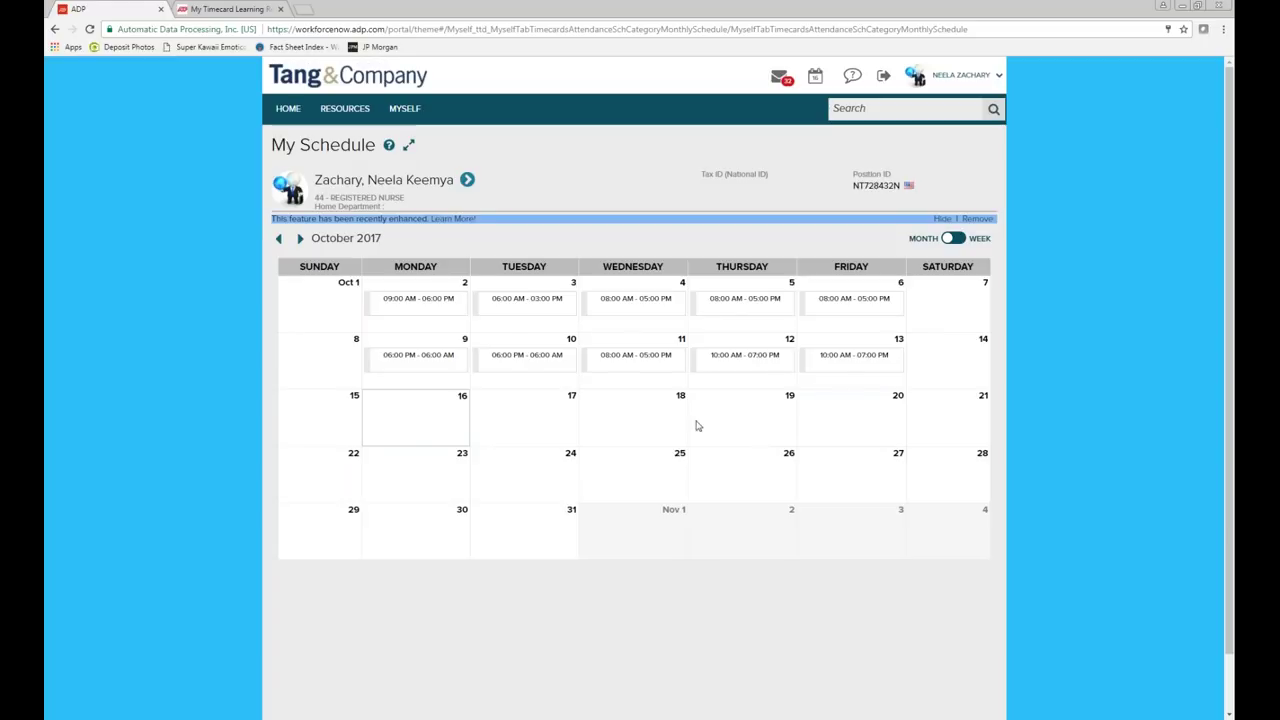
left_click(517, 309)
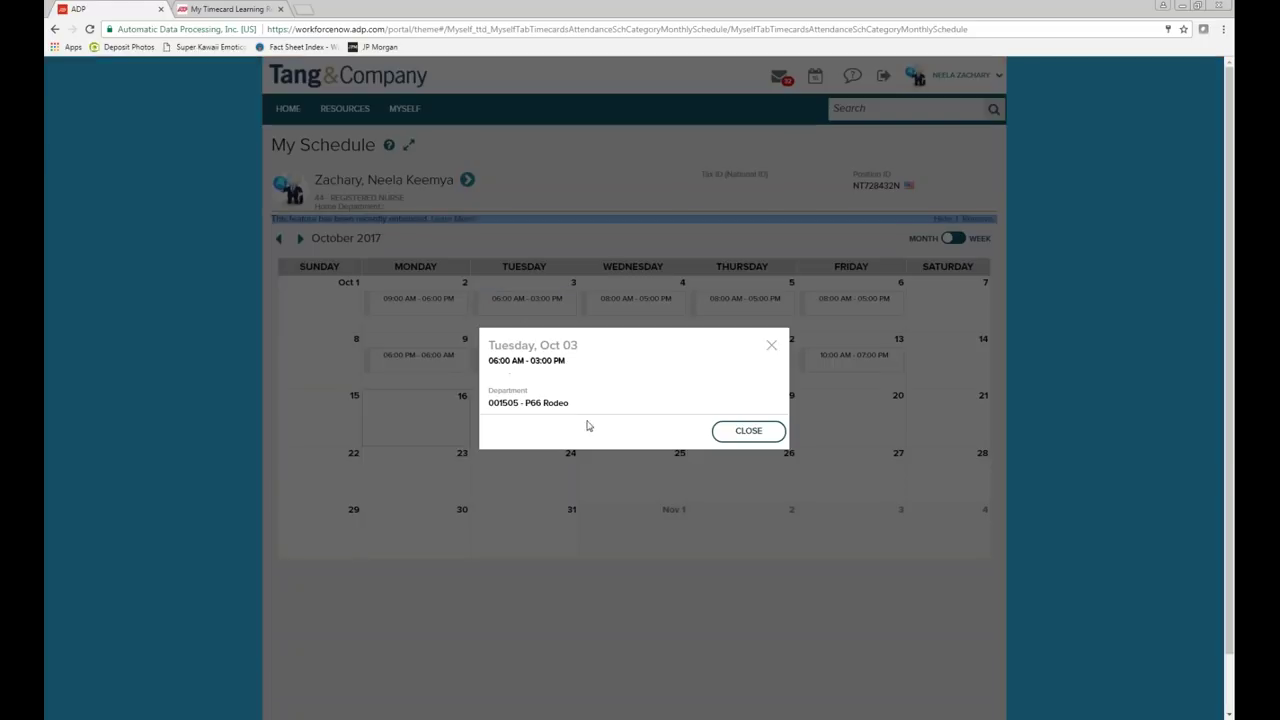
left_click(749, 431)
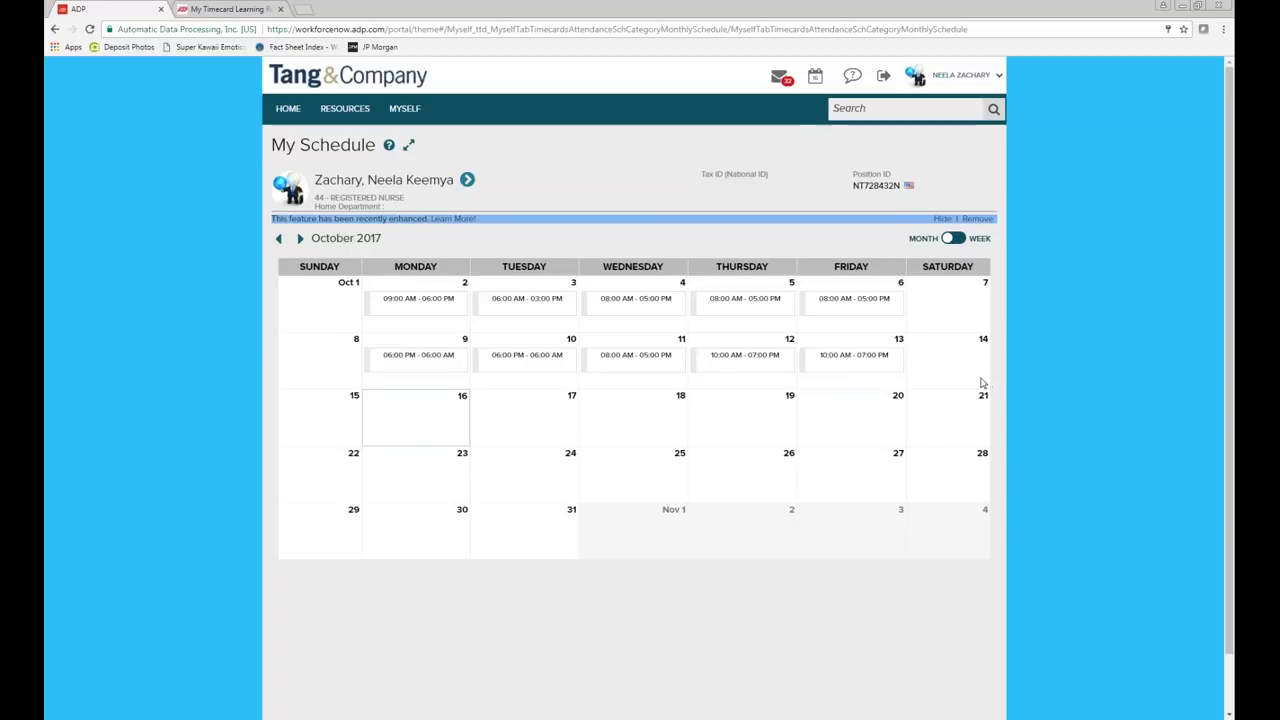
Step: View Schedule at a Glance for the upcoming week and open the full monthly schedule from it
left_click(407, 116)
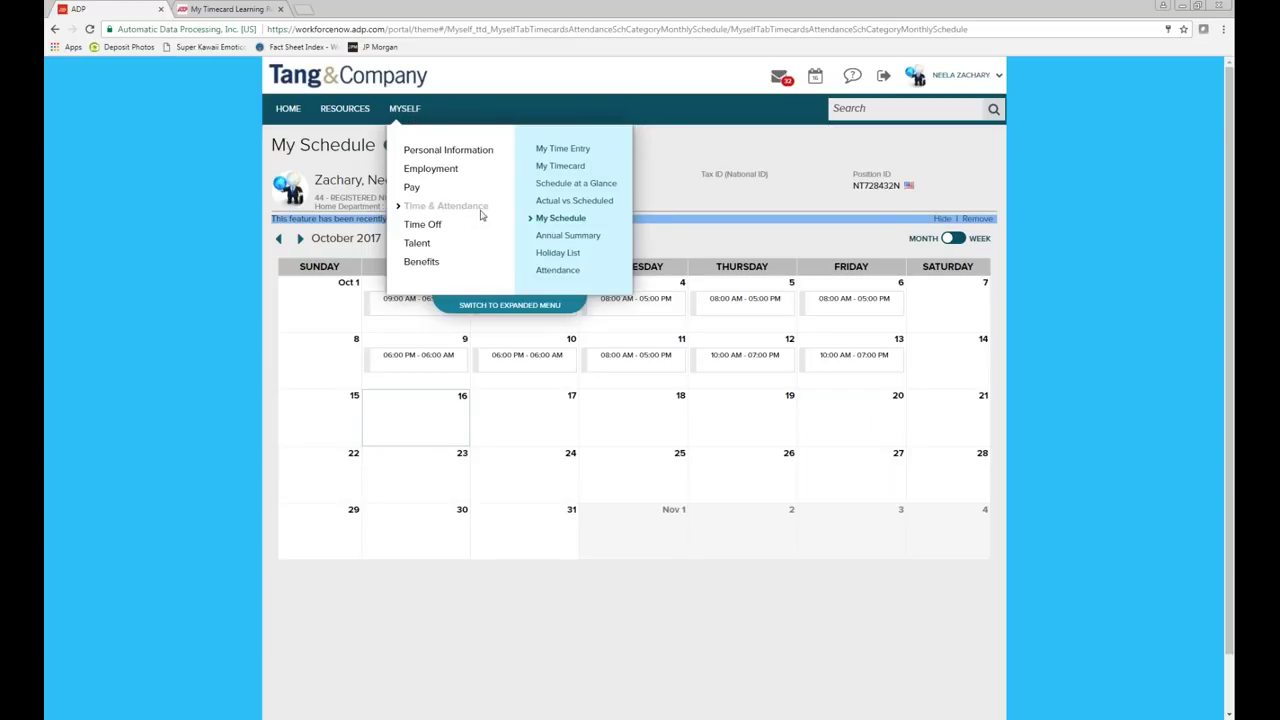
left_click(597, 186)
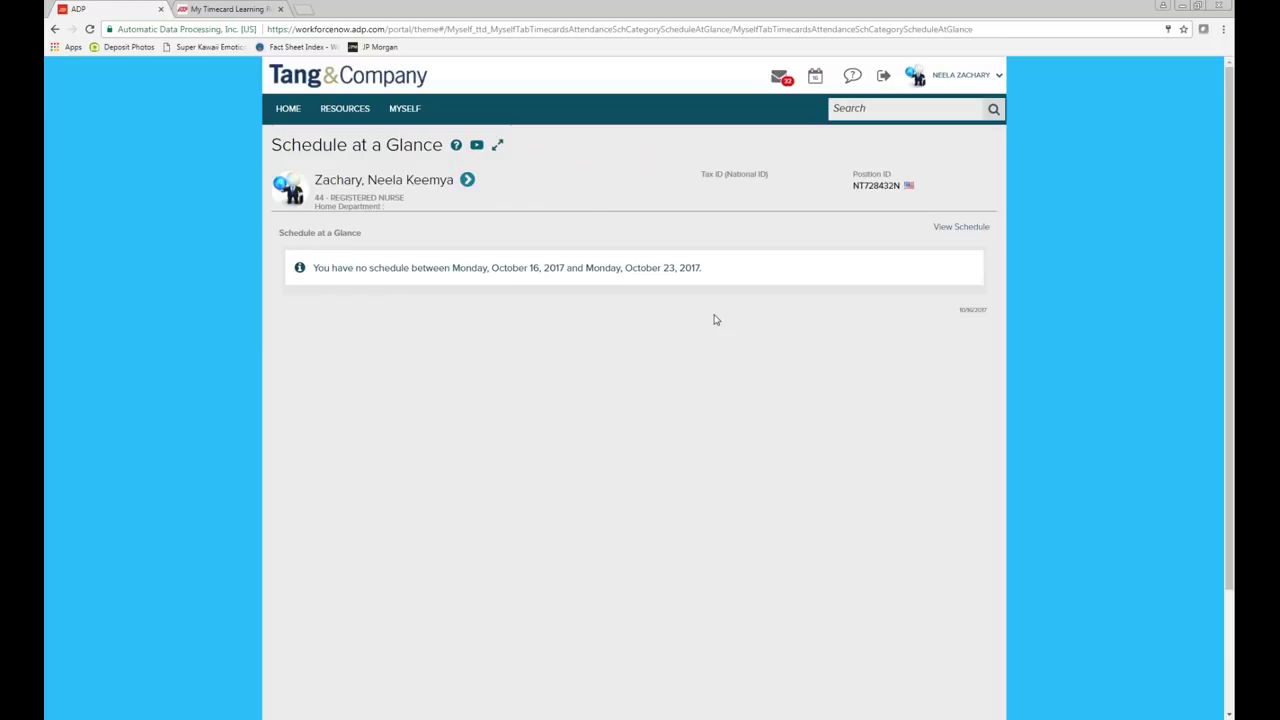
left_click(945, 227)
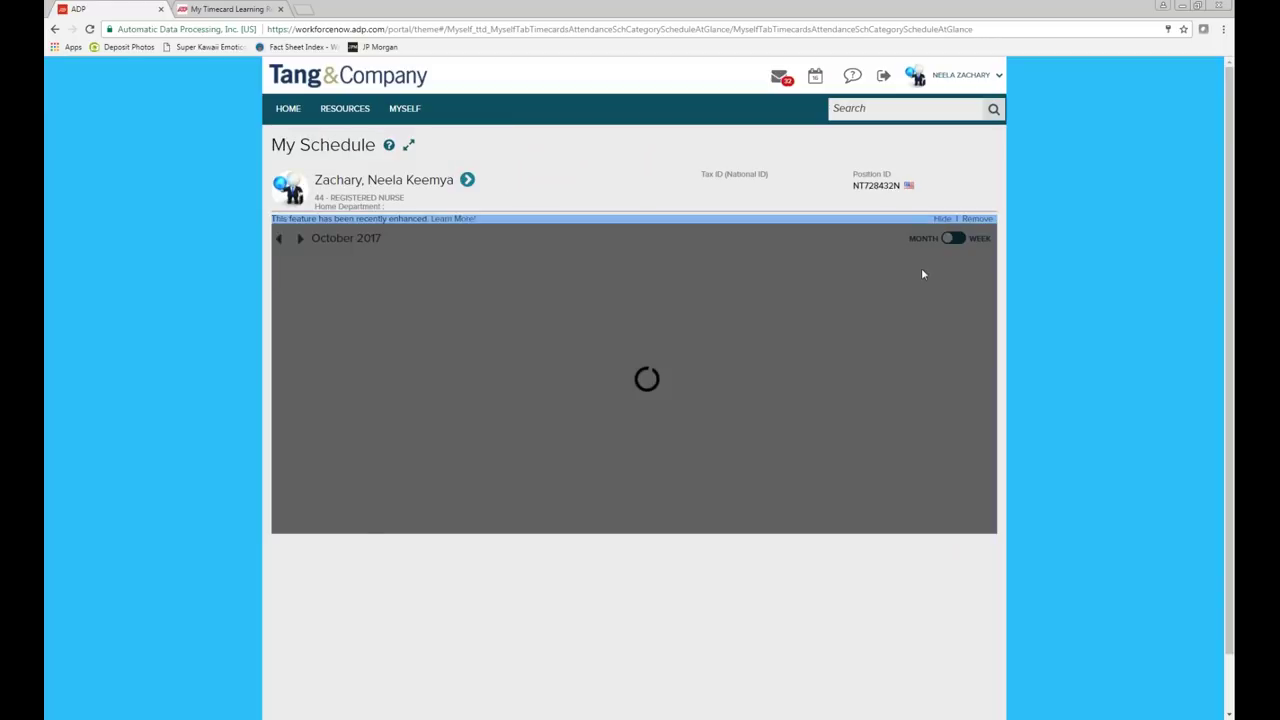
Step: Compare actual and scheduled hours for the Current Pay Period in Actual vs Scheduled
mouse_move(405, 112)
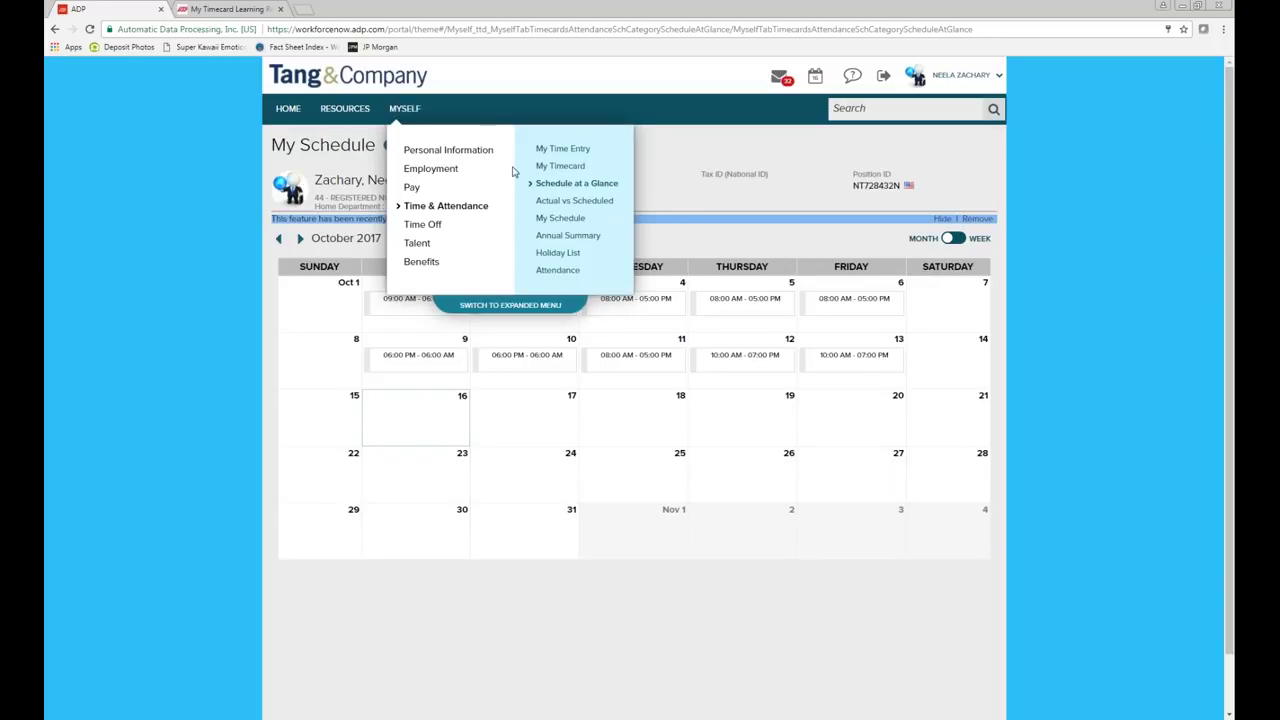
left_click(578, 201)
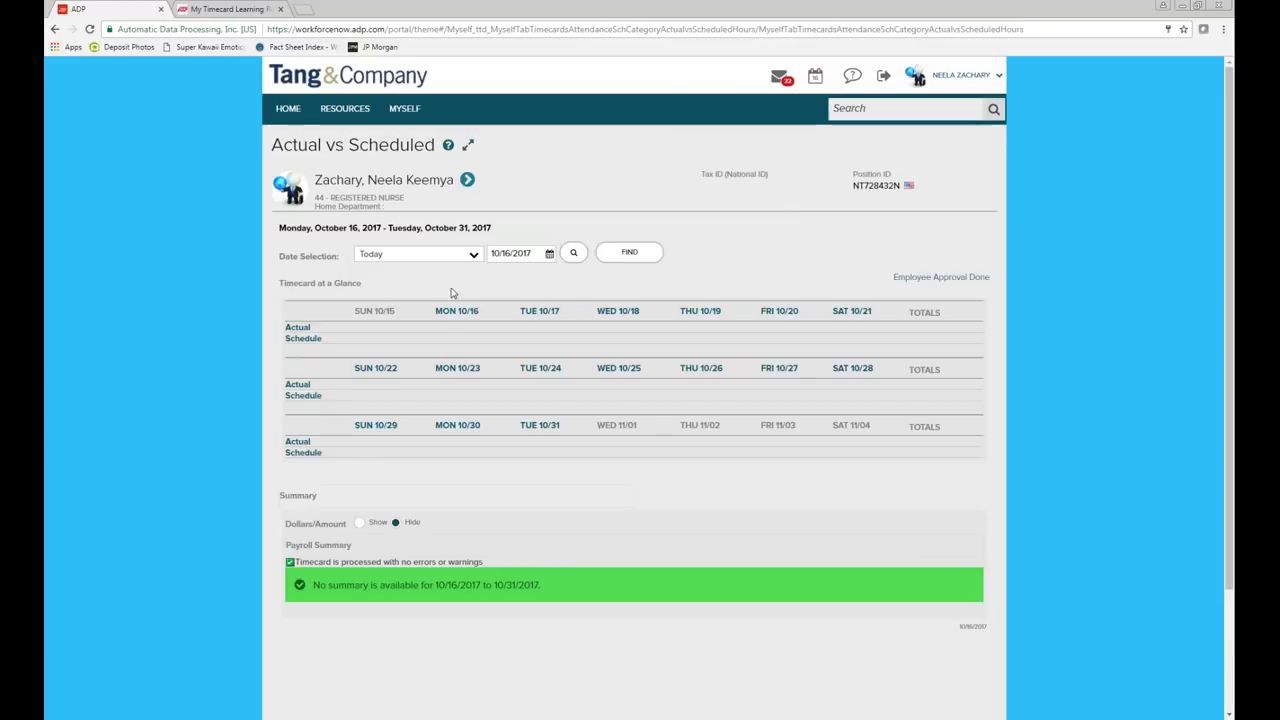
left_click(469, 258)
left_click(444, 267)
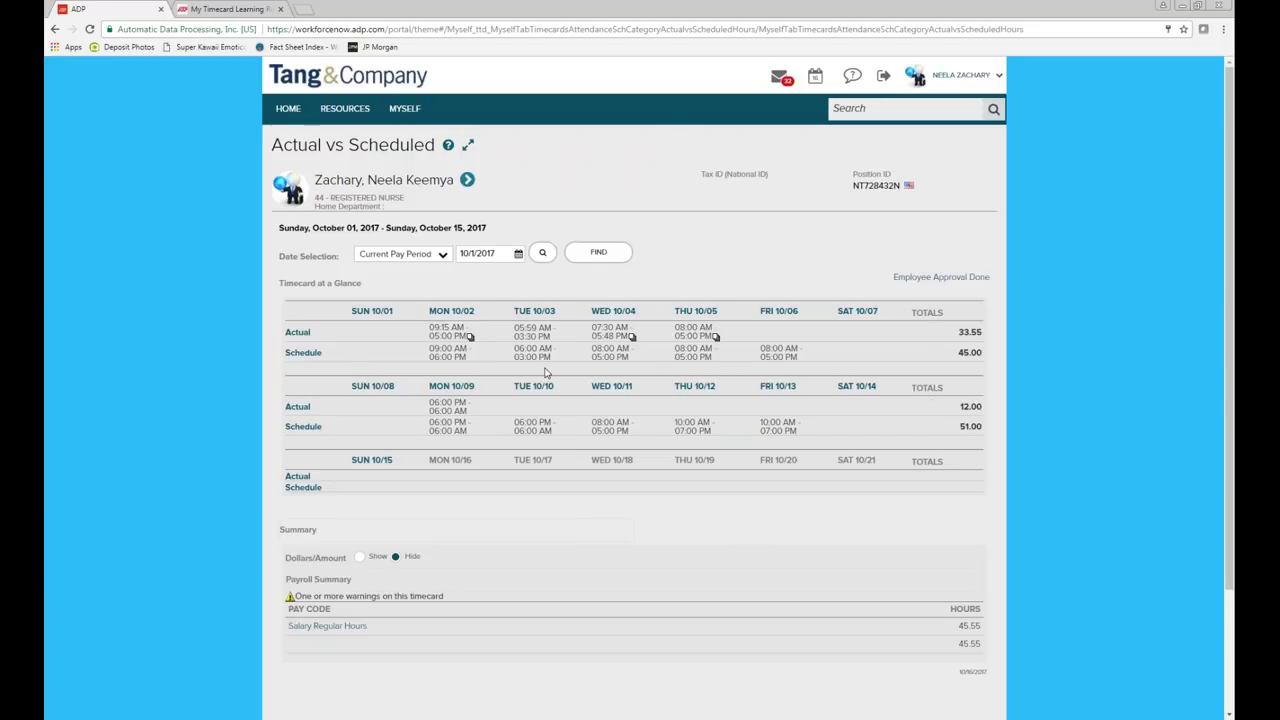
left_click(407, 112)
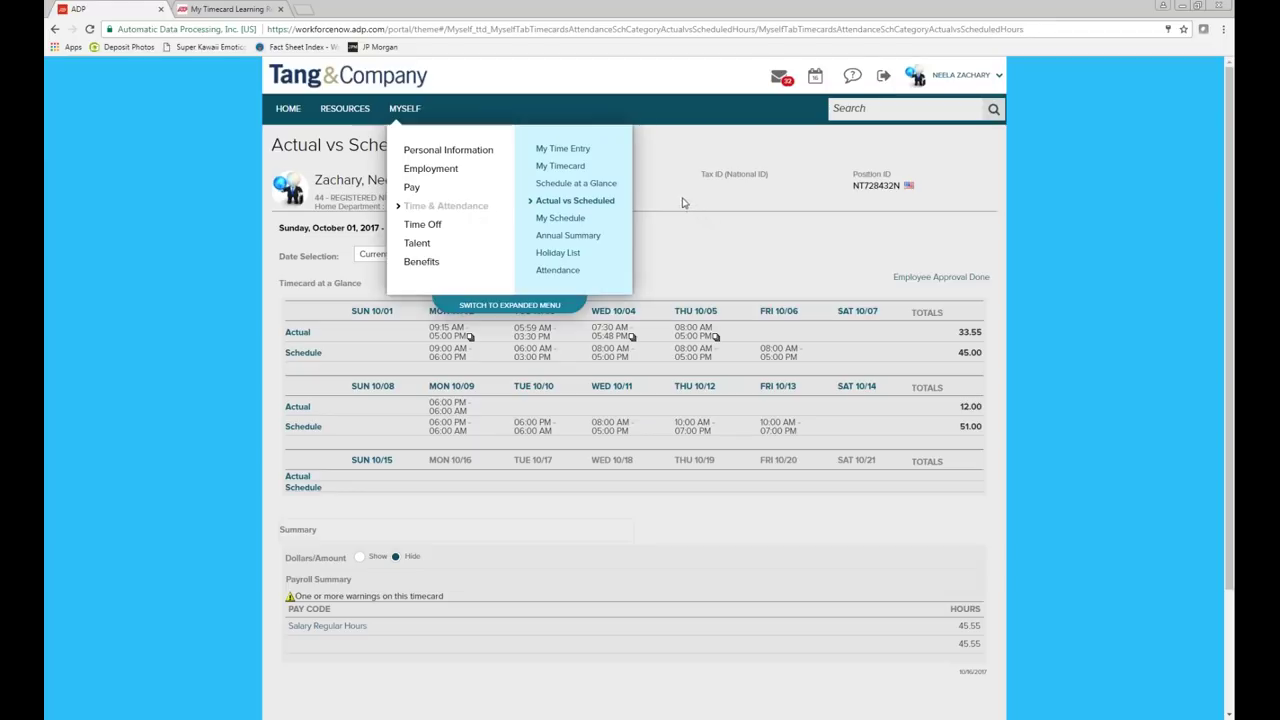
left_click(818, 233)
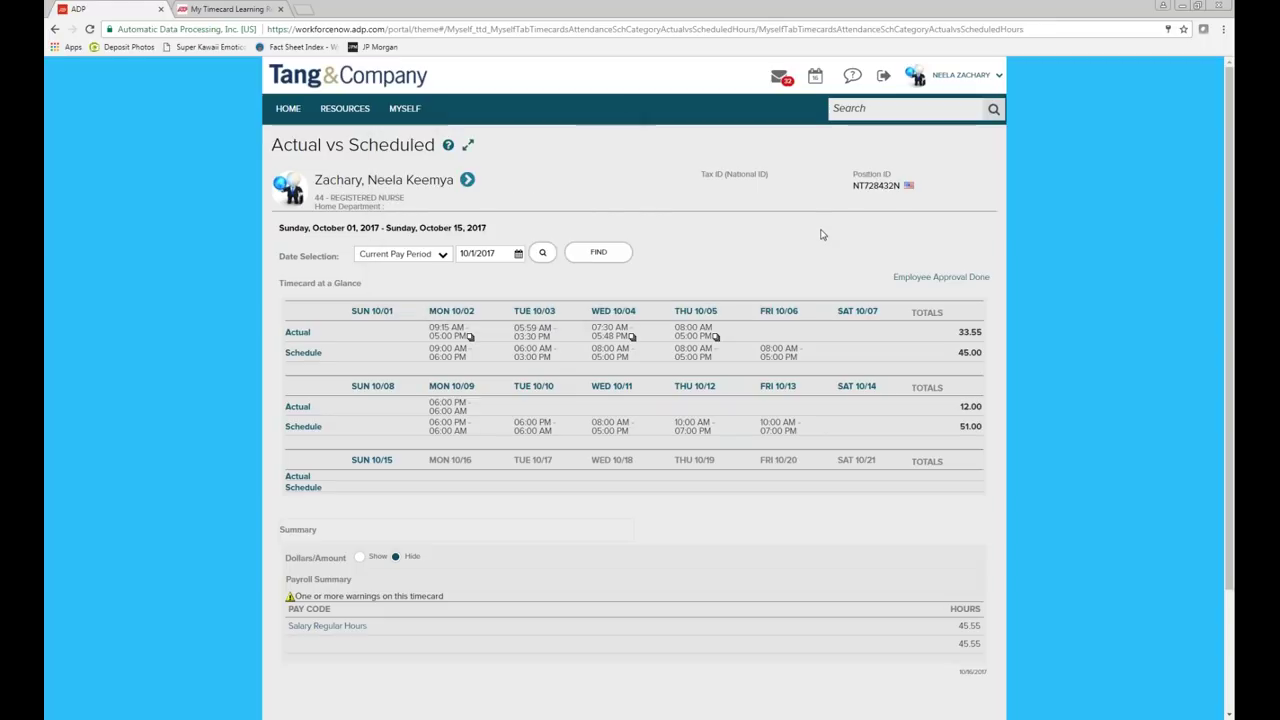